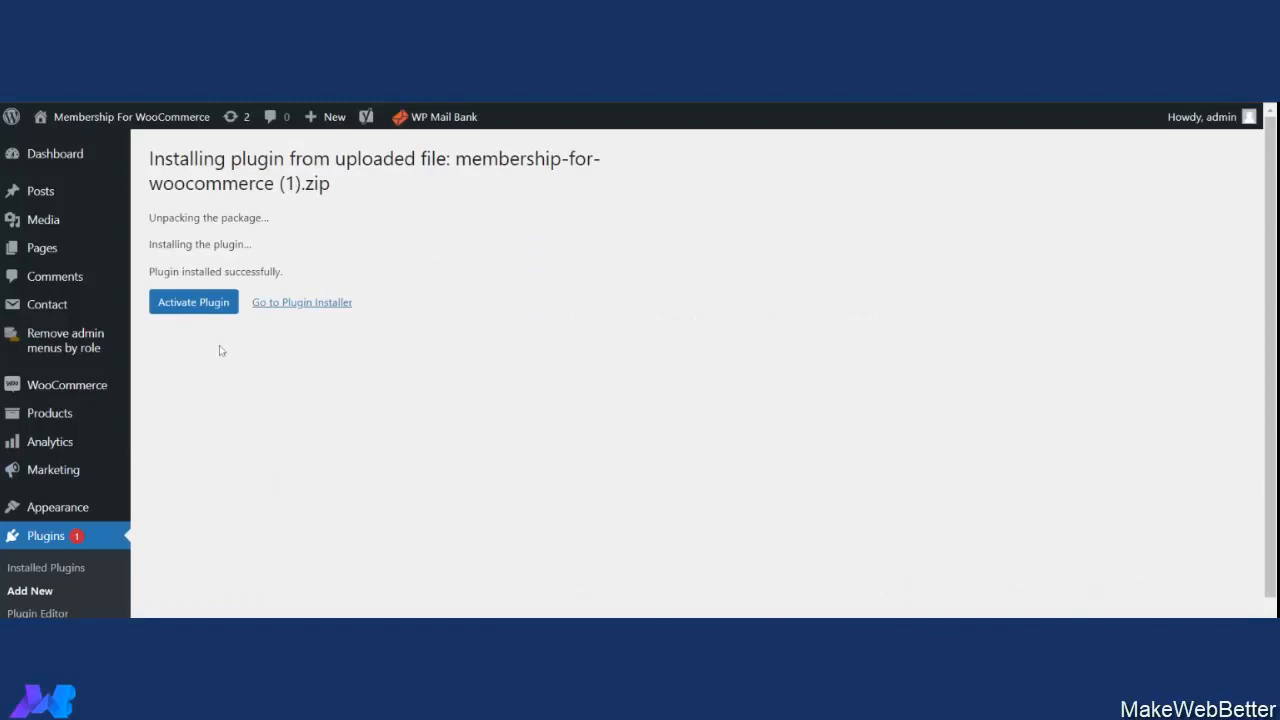
# Activate the uploaded Membership For WooCommerce plugin and check its entry among the installed plugins
pyautogui.click(190, 305)
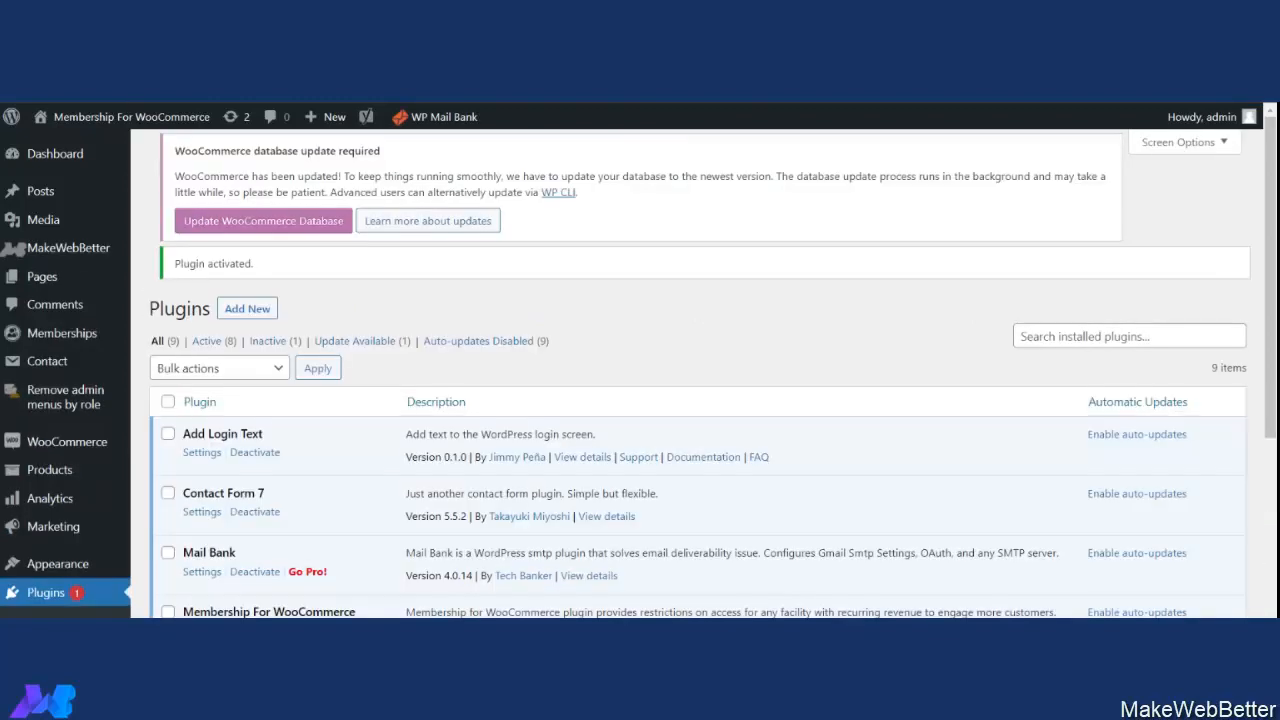
pyautogui.scroll(-3, 705, 548)
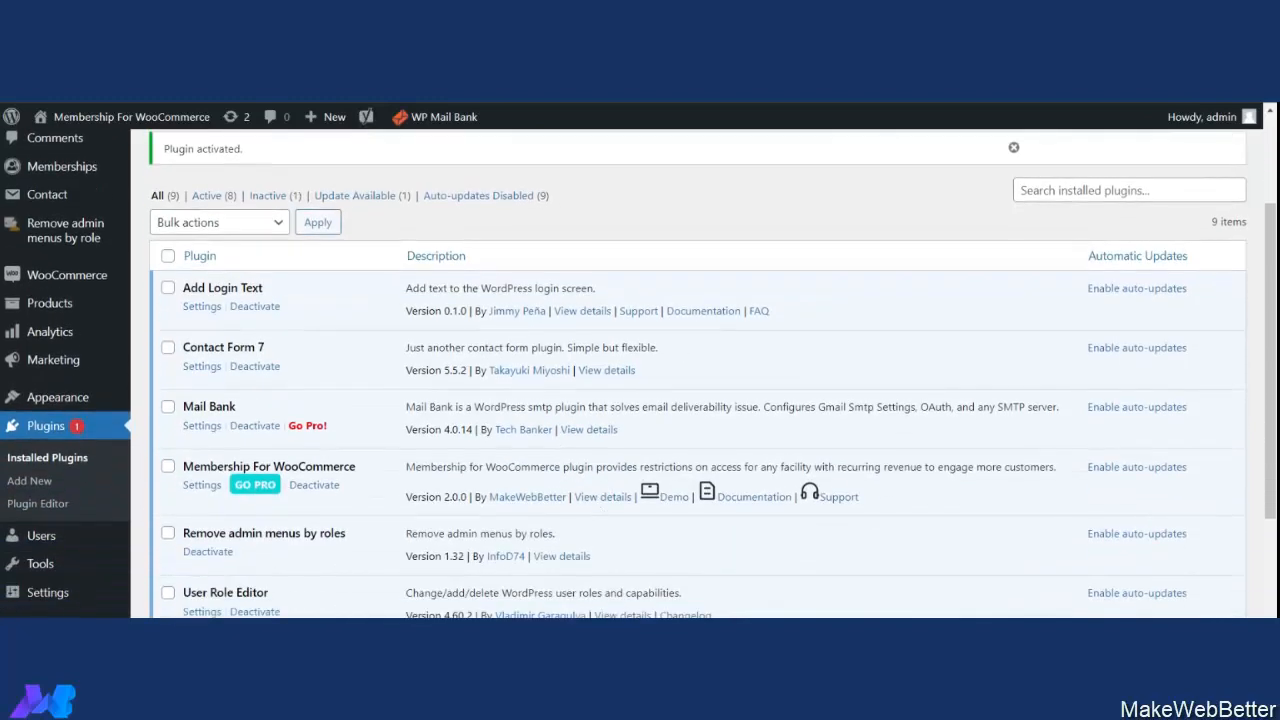
pyautogui.scroll(3, 644, 391)
pyautogui.moveTo(78, 250)
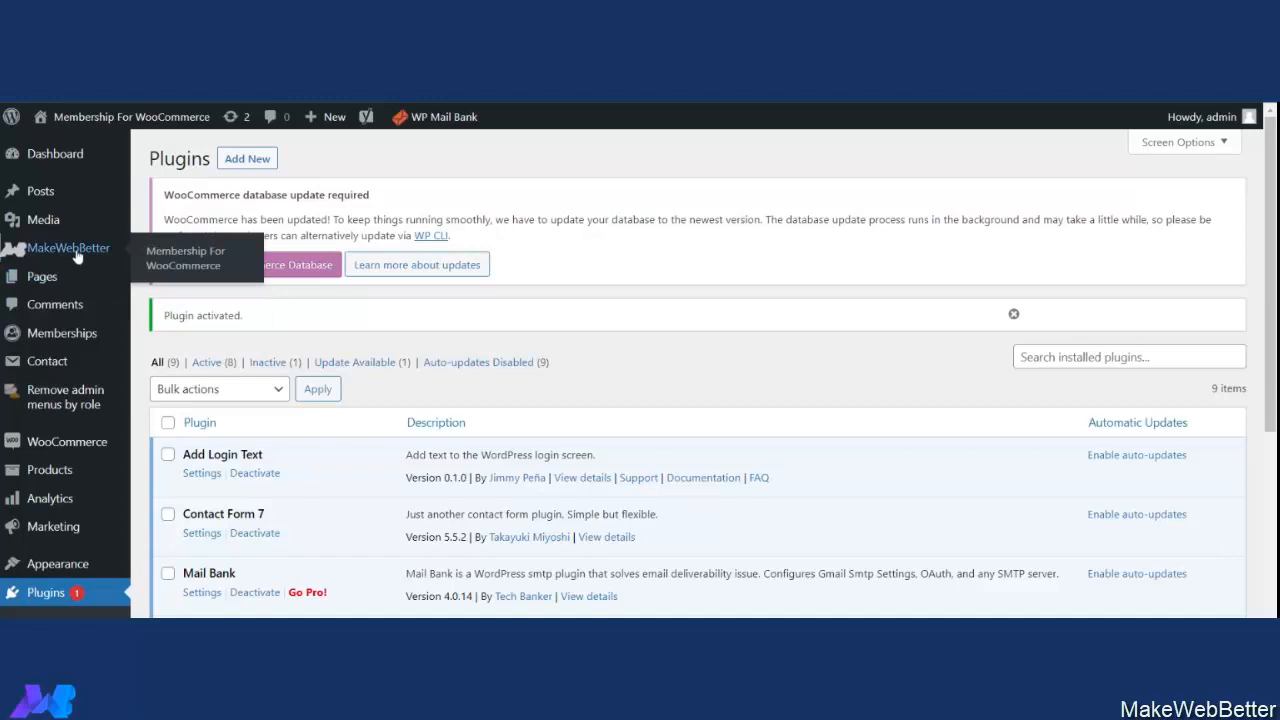
# Open the Membership For WooCommerce setup wizard, enable the membership plan and continue to membership creation
pyautogui.click(207, 260)
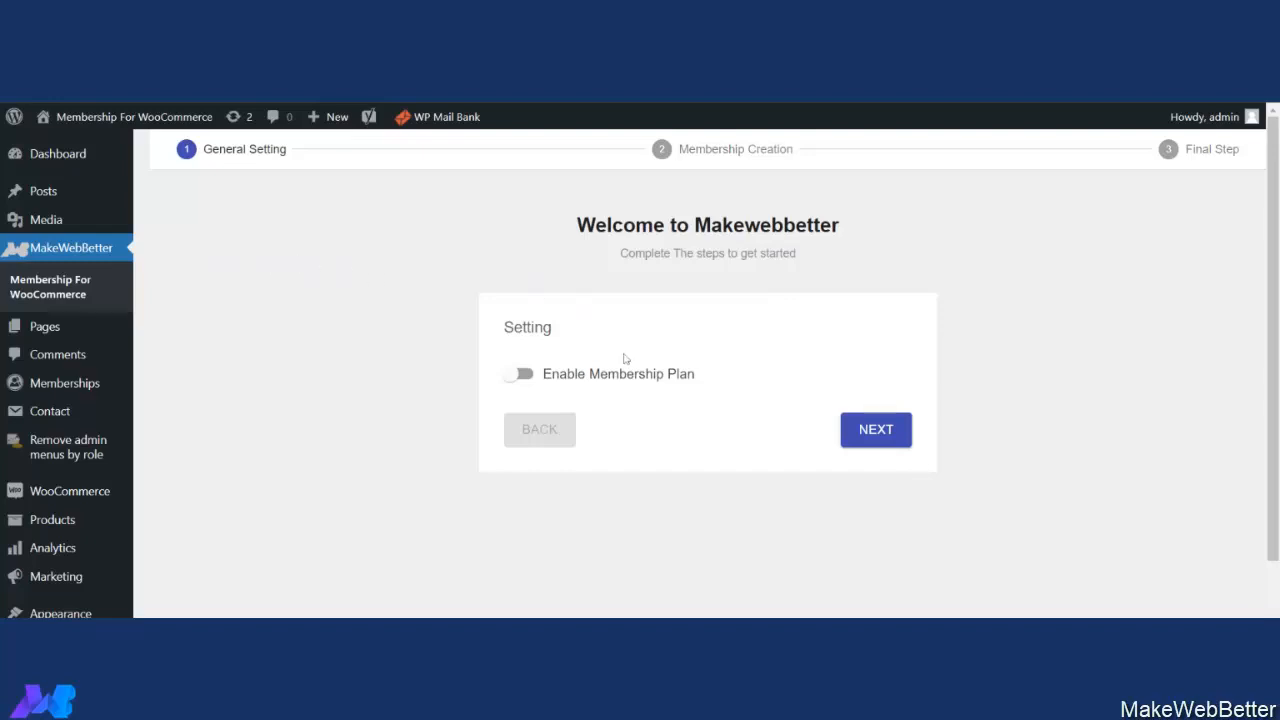
pyautogui.click(528, 377)
pyautogui.click(891, 441)
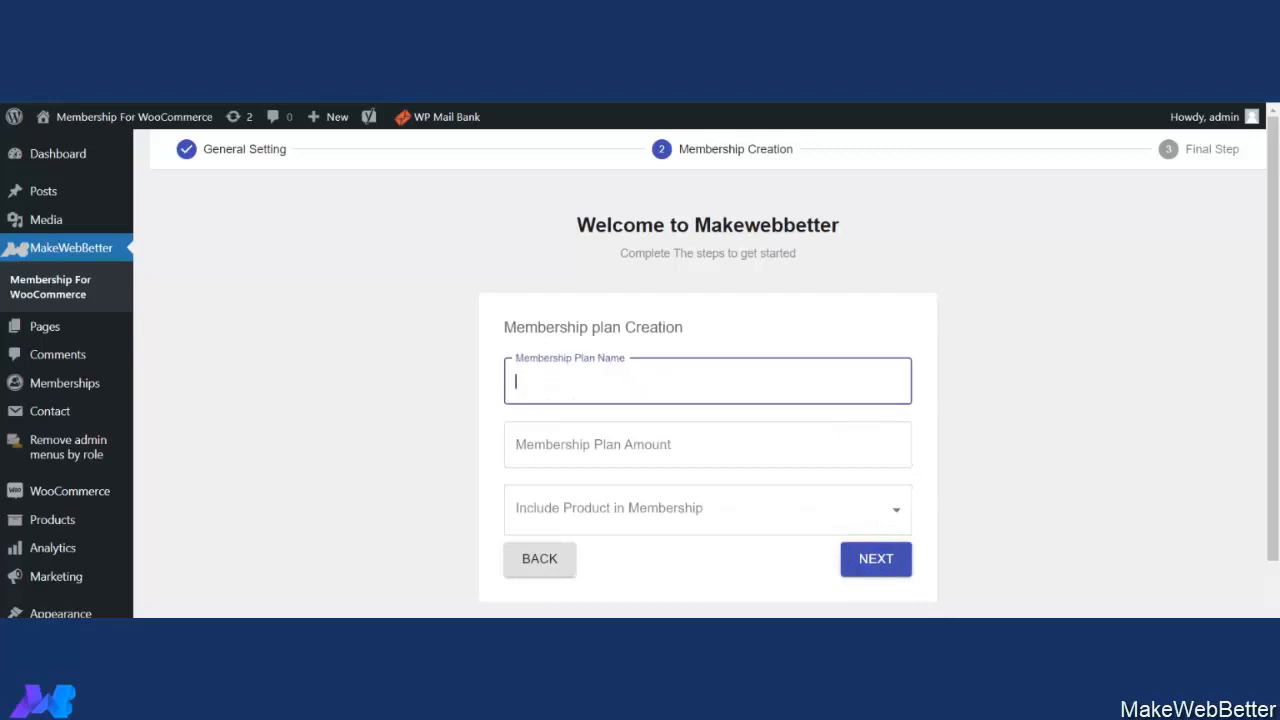
# Create a membership plan named Silver with amount 100 and product Hoodie with Zipper, and finish the setup wizard
pyautogui.write('Silver')
pyautogui.click(560, 424)
pyautogui.click(560, 444)
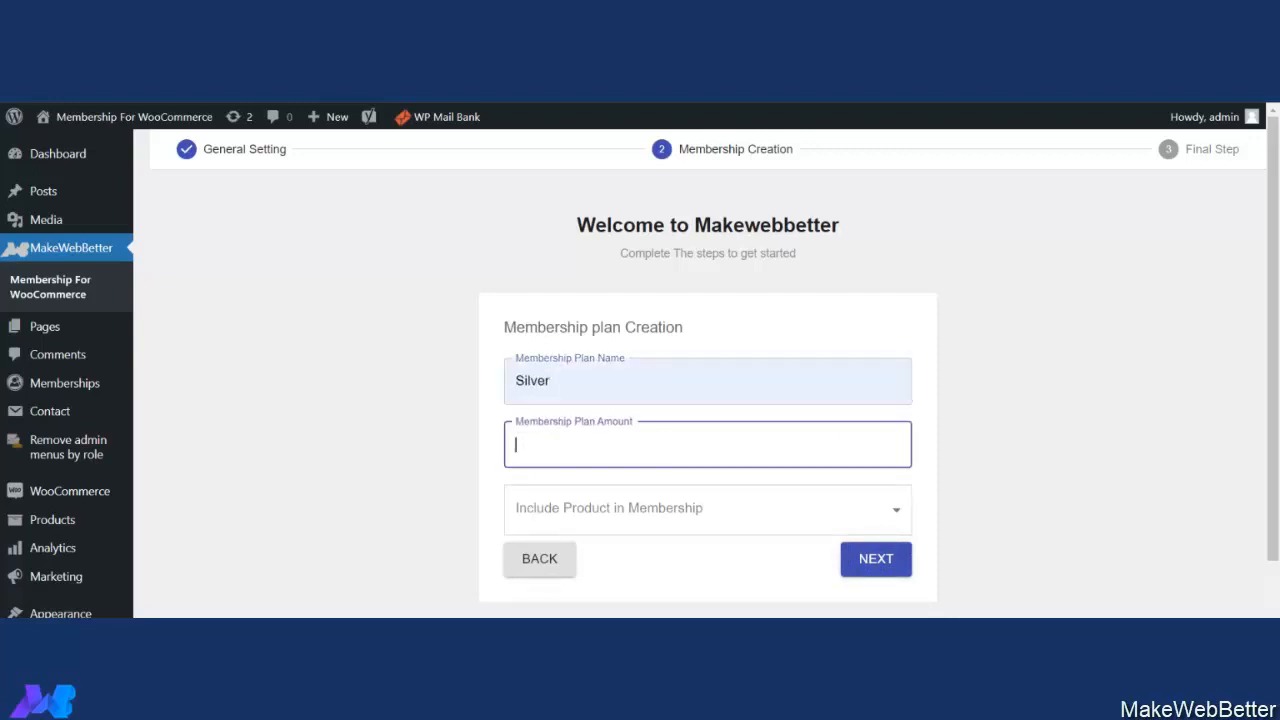
pyautogui.click(622, 510)
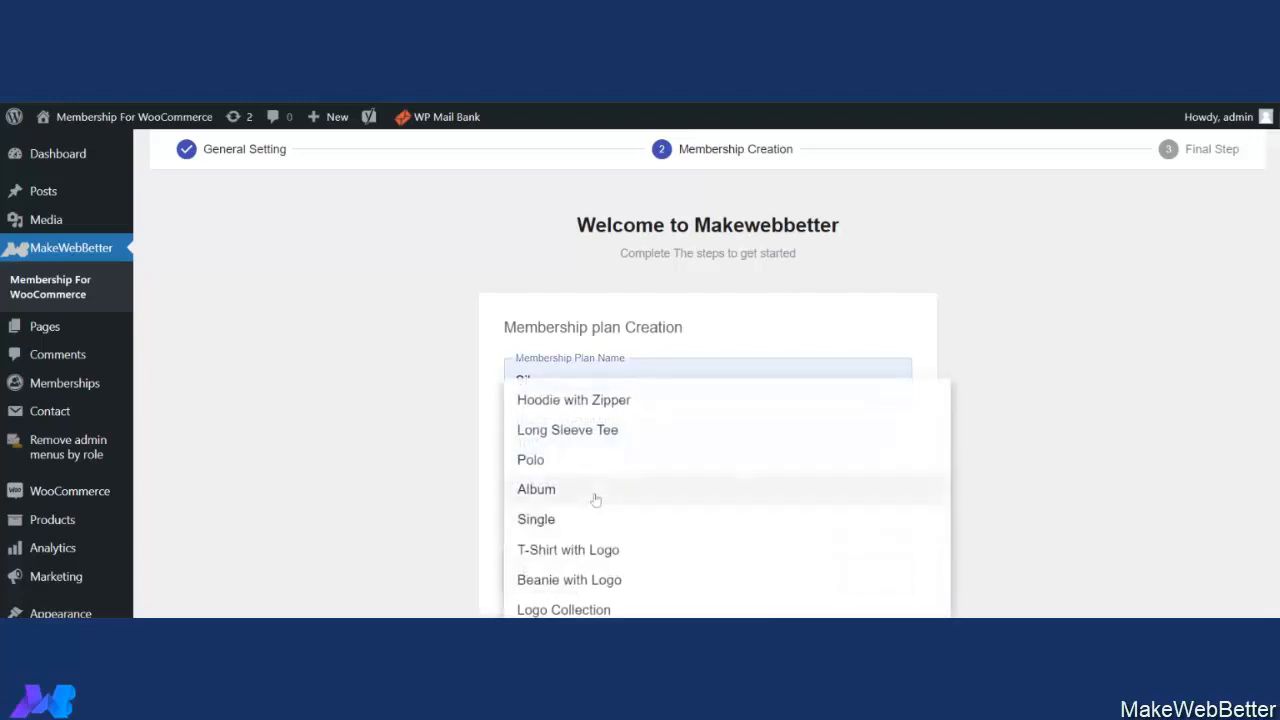
pyautogui.click(617, 404)
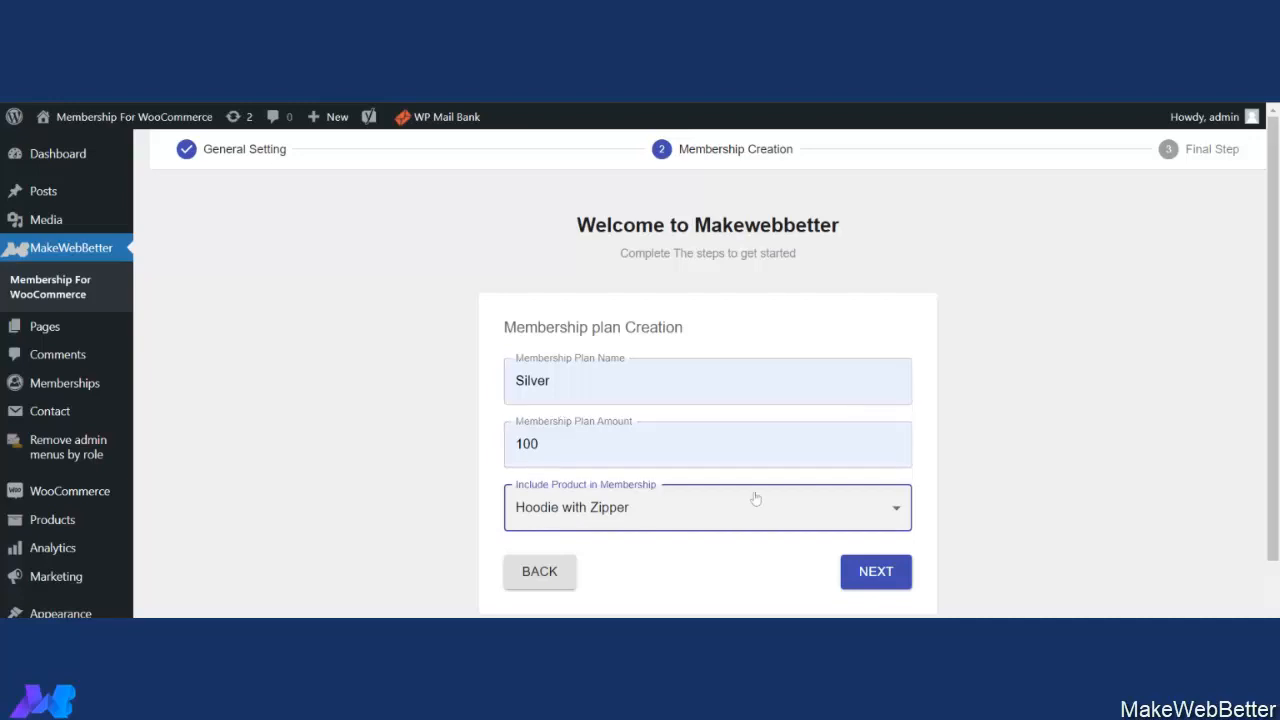
pyautogui.click(874, 580)
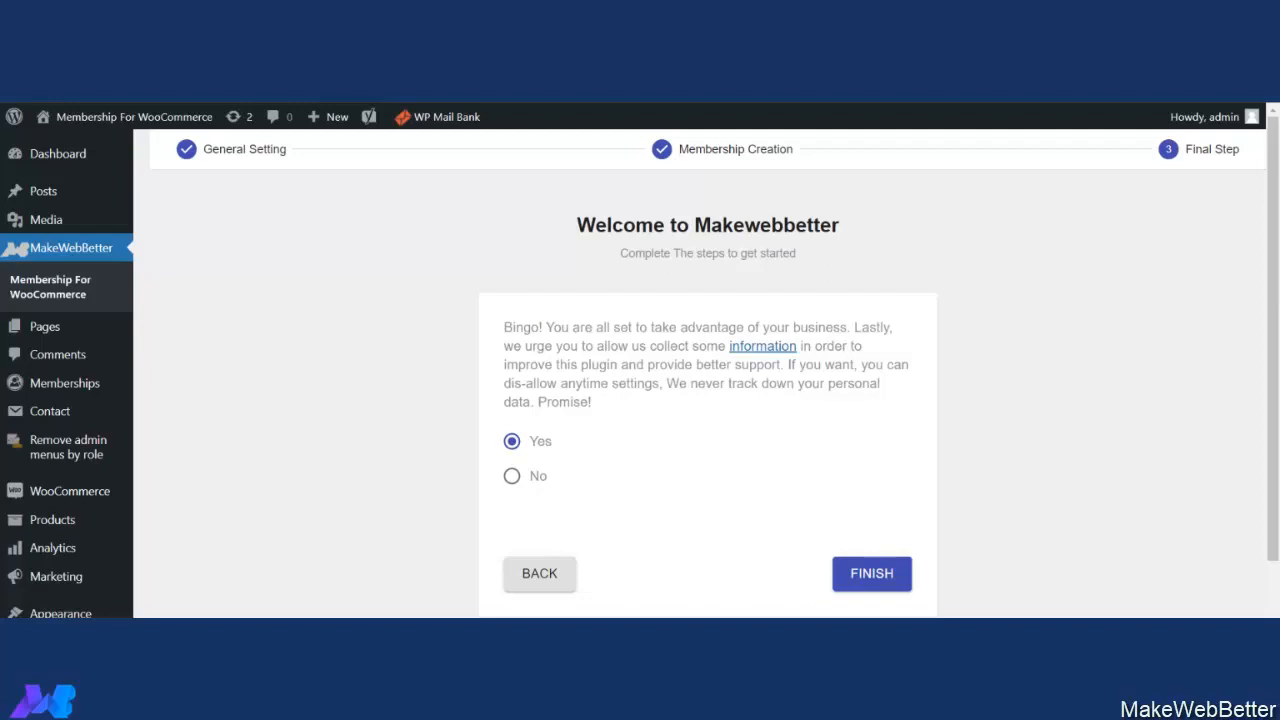
pyautogui.click(872, 574)
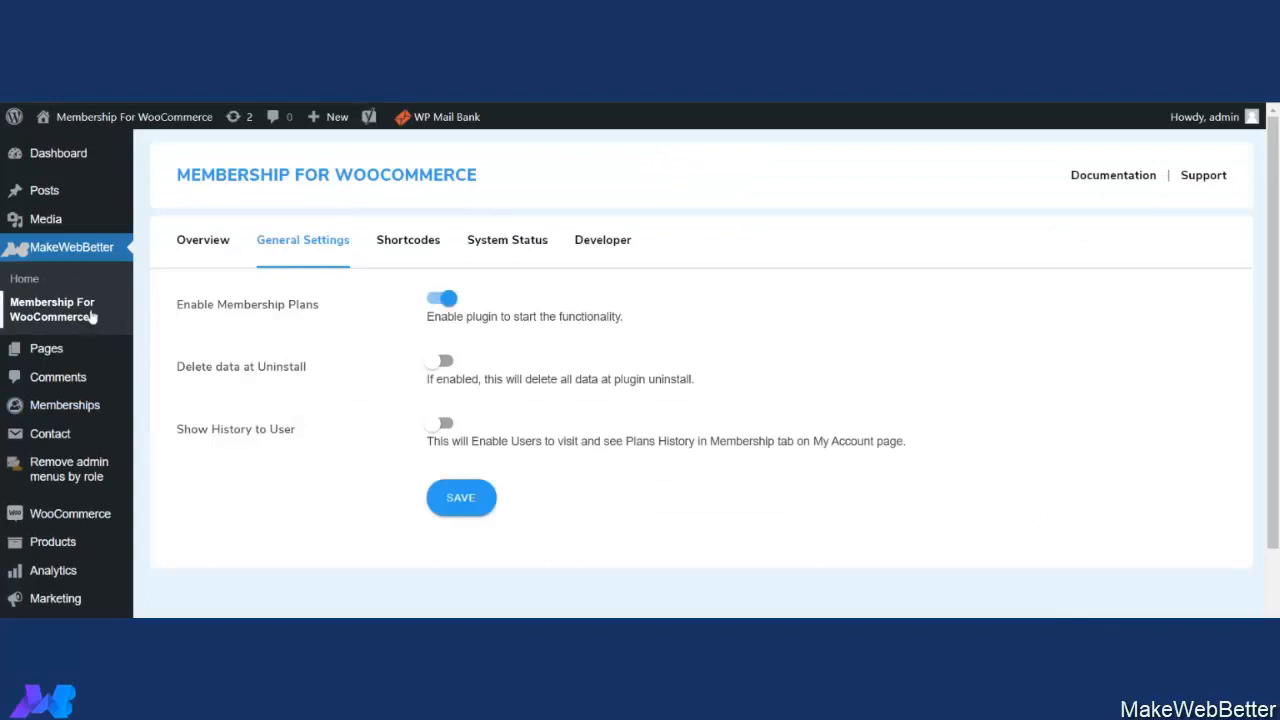
# Save the MakeWebBetter home page settings with Enable Tracking unchecked
pyautogui.click(33, 280)
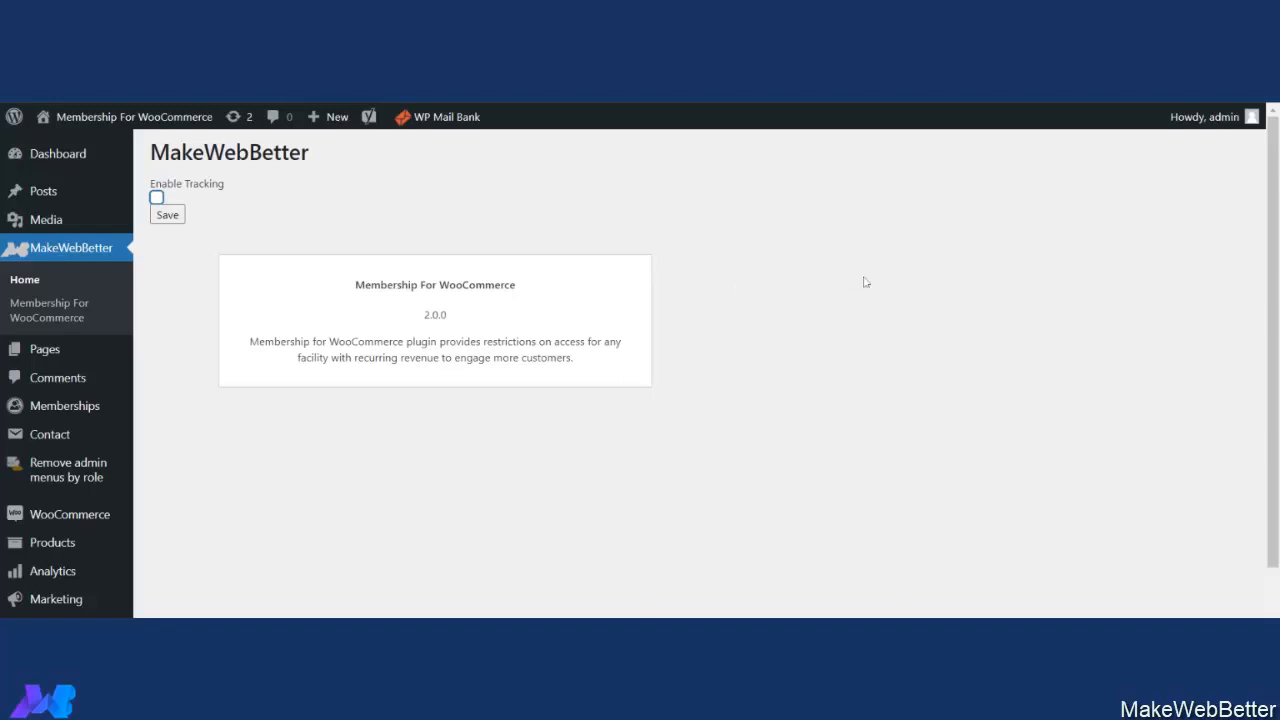
pyautogui.click(157, 198)
pyautogui.click(157, 198)
pyautogui.click(172, 217)
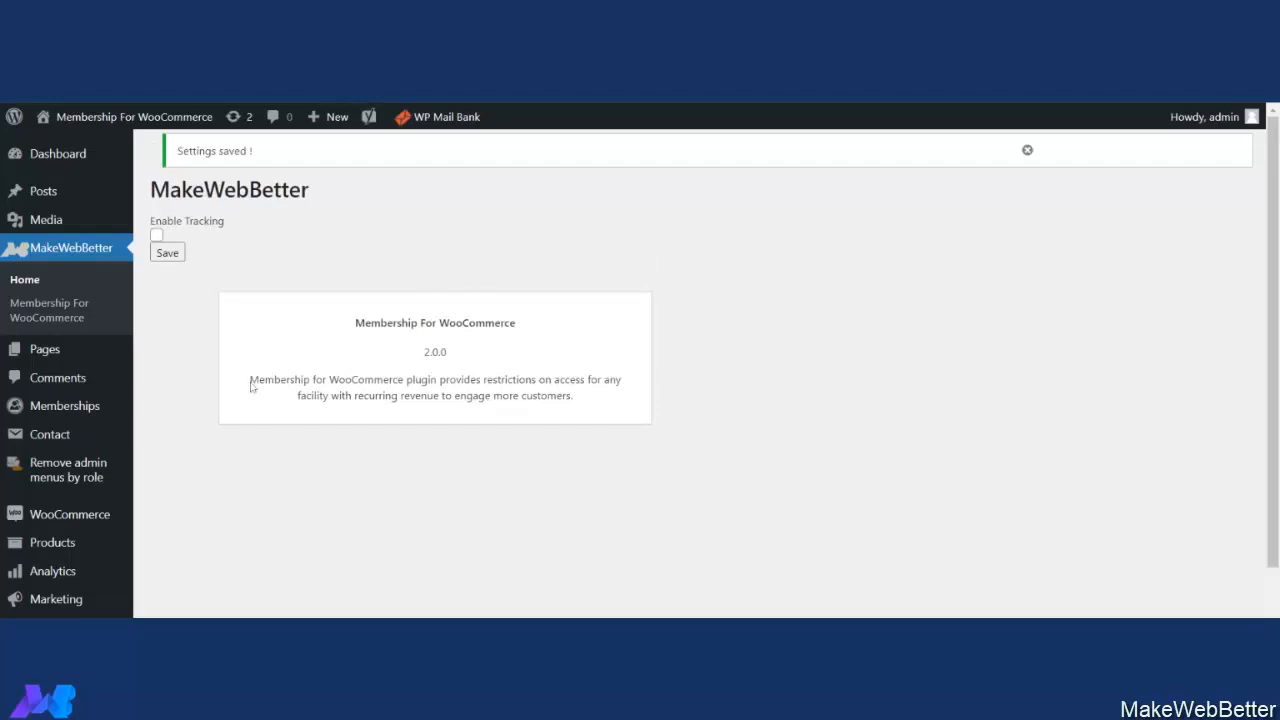
# Turn on Enable Membership Plans and Show History to User, keep Delete data at Uninstall off, and save the general settings
pyautogui.click(72, 316)
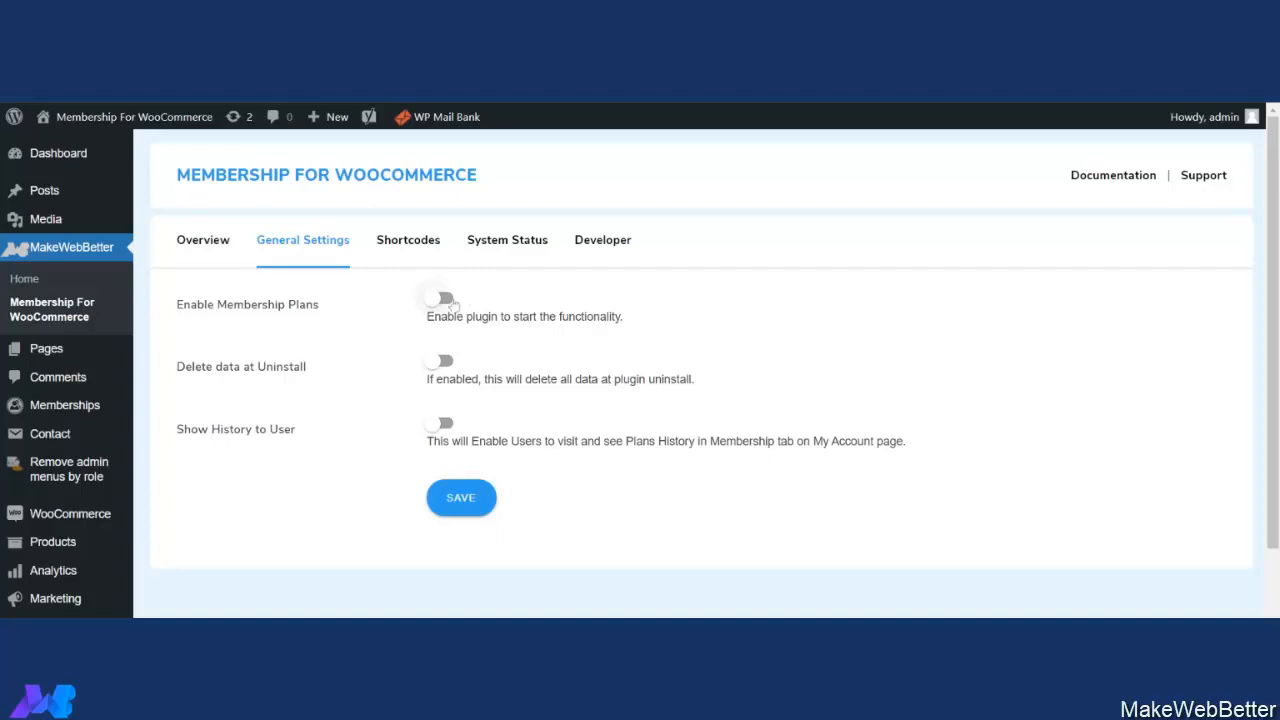
pyautogui.click(442, 300)
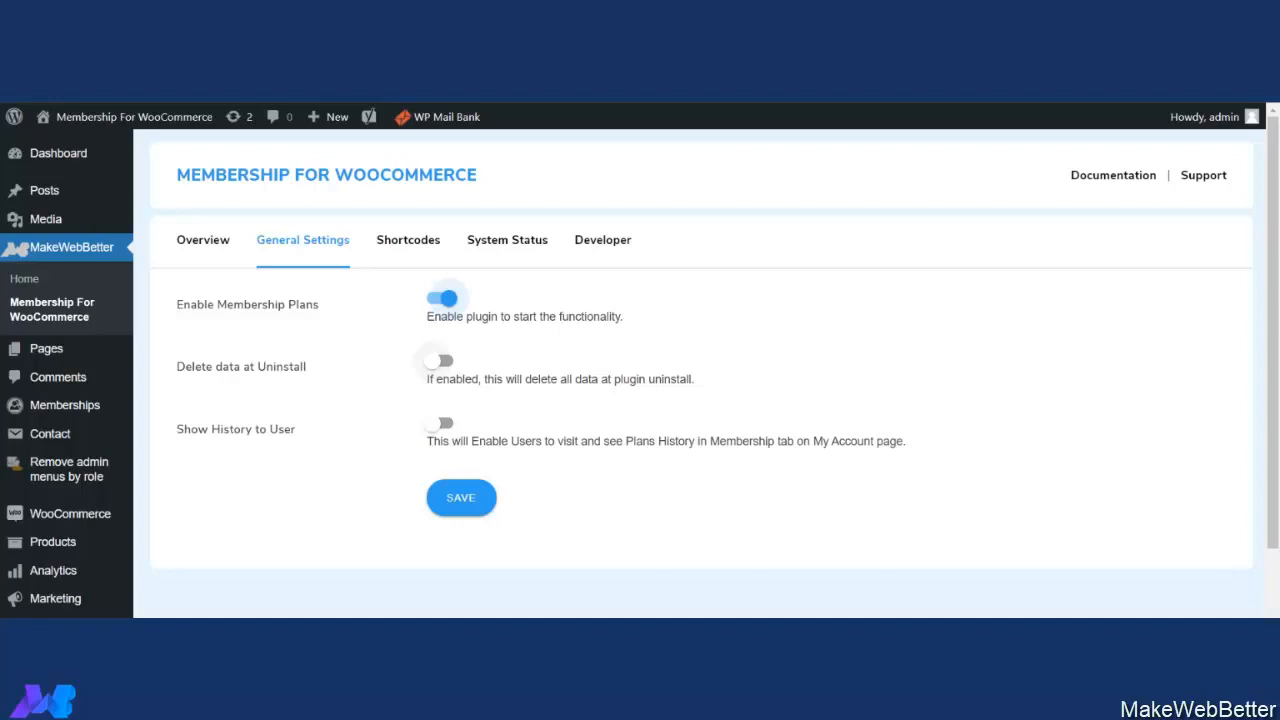
pyautogui.click(444, 364)
pyautogui.click(443, 364)
pyautogui.click(441, 424)
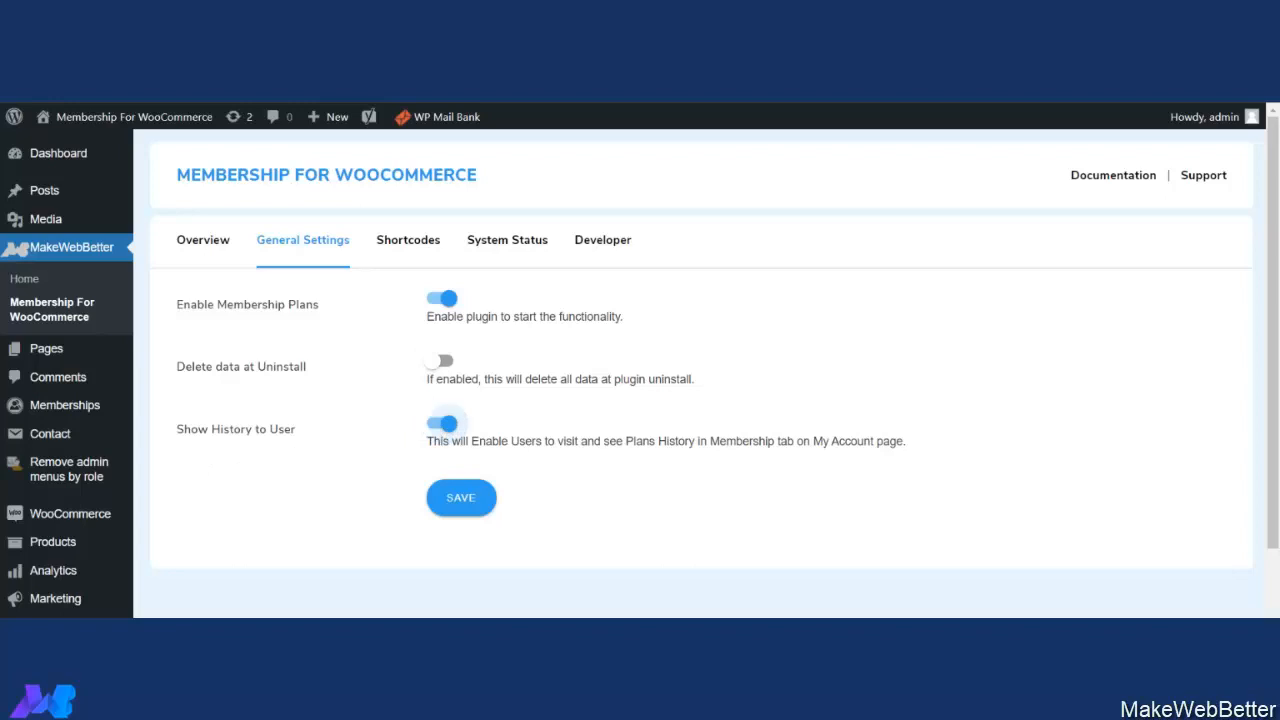
pyautogui.click(455, 500)
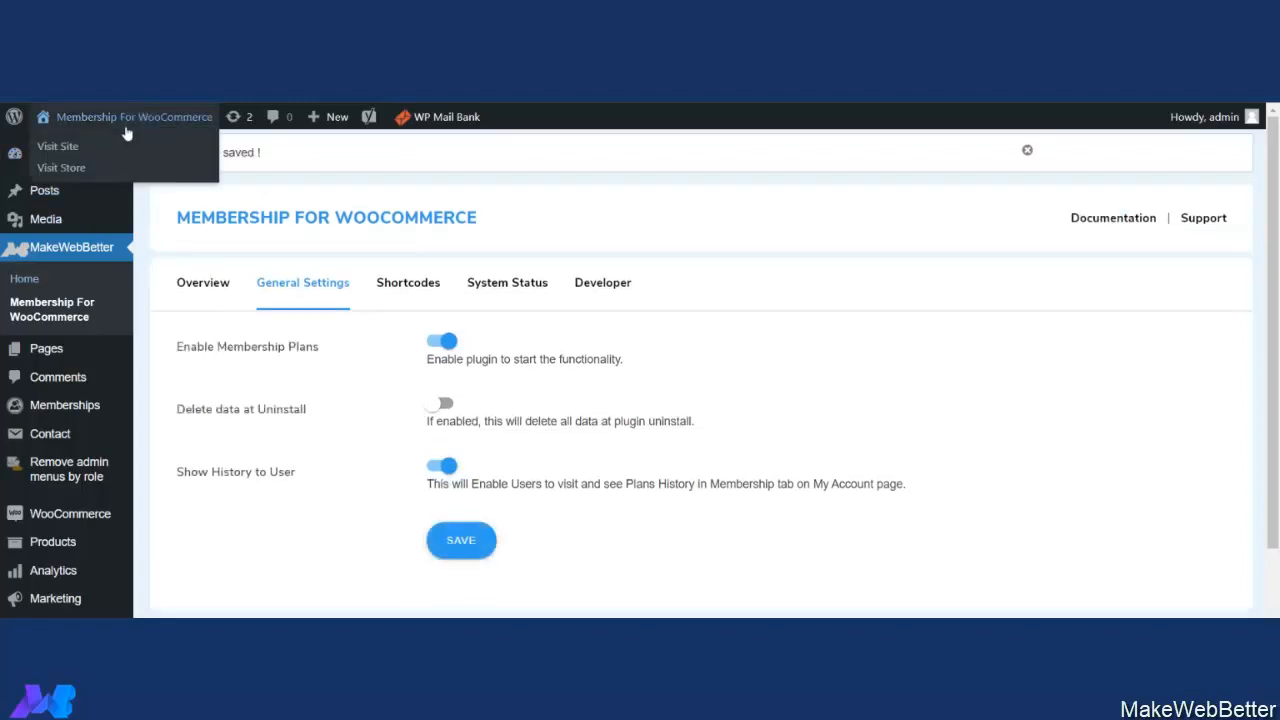
# Visit the store and open the Hoodie with Zipper membership product from the shop page
pyautogui.moveTo(125, 117)
pyautogui.click(116, 170)
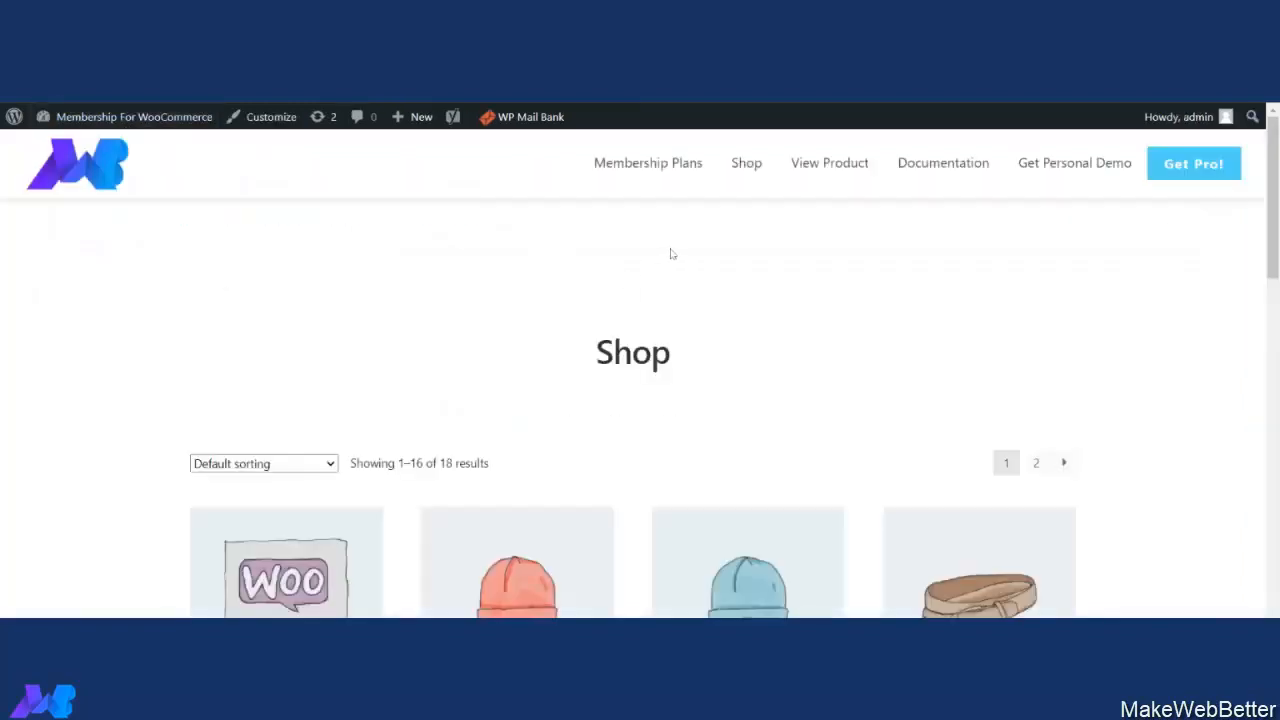
pyautogui.scroll(-5, 700, 300)
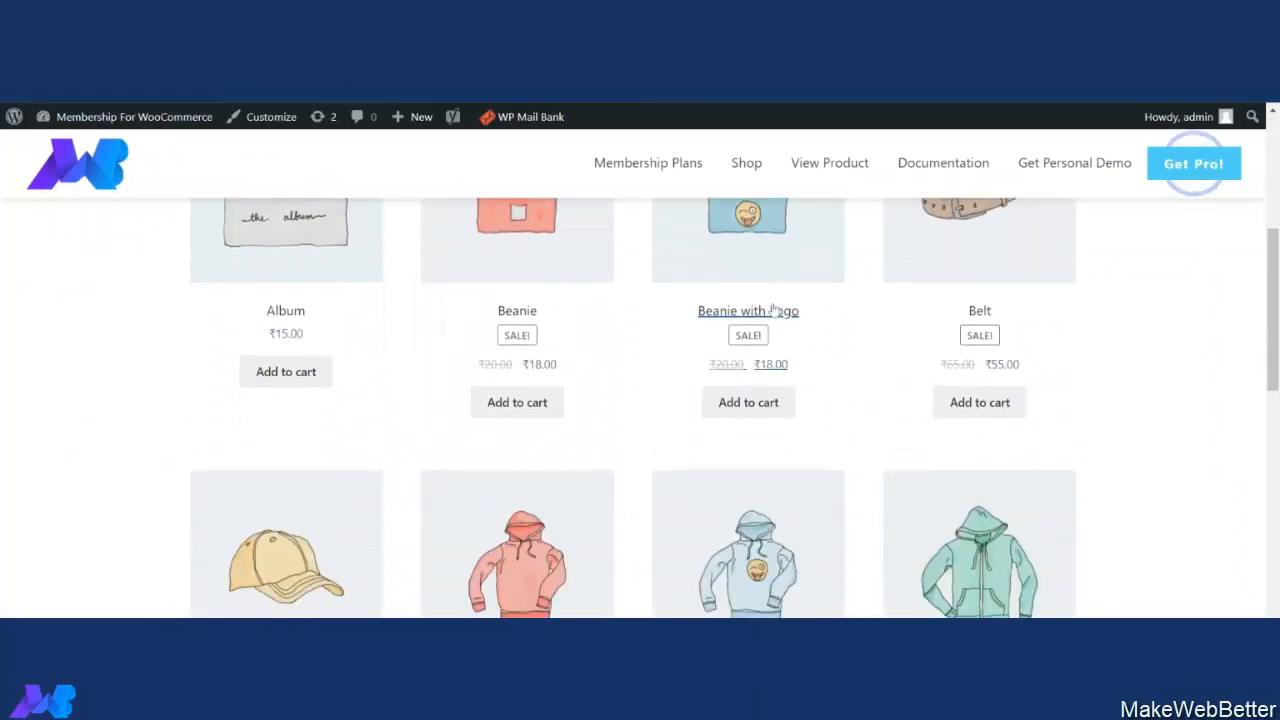
pyautogui.scroll(-4, 760, 320)
pyautogui.scroll(2, 1001, 349)
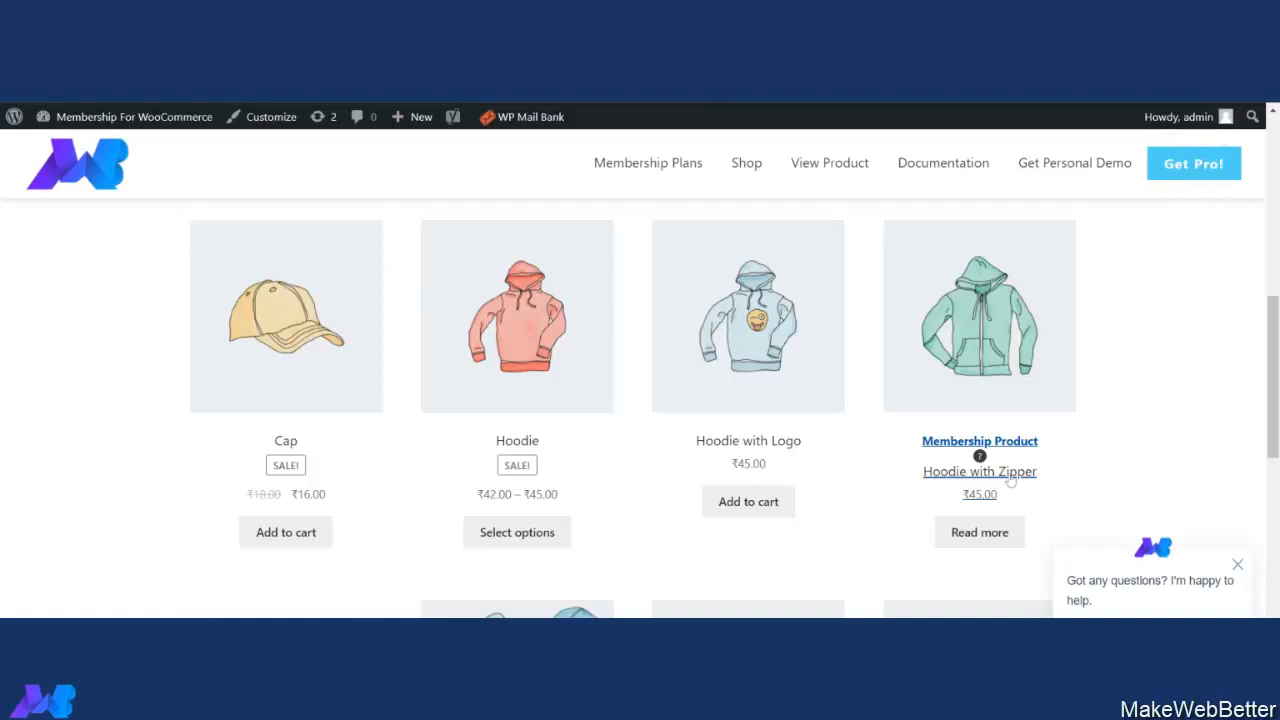
pyautogui.scroll(1, 1102, 409)
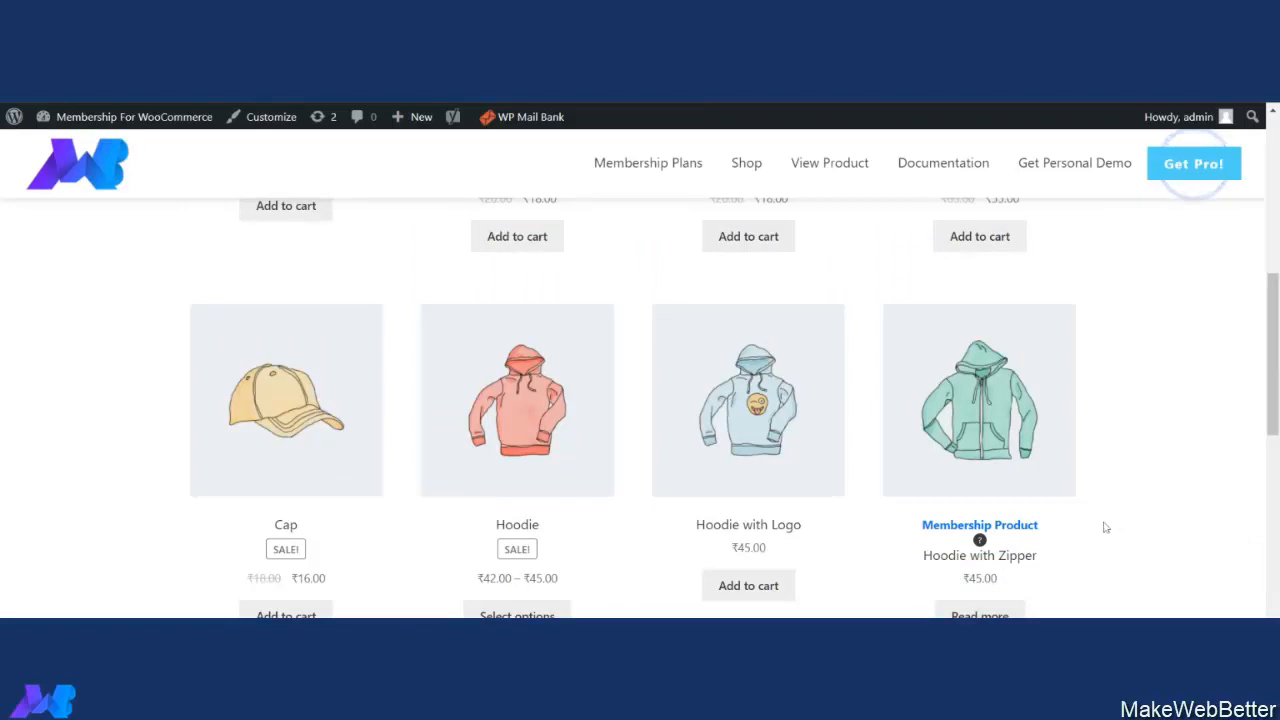
pyautogui.click(1024, 531)
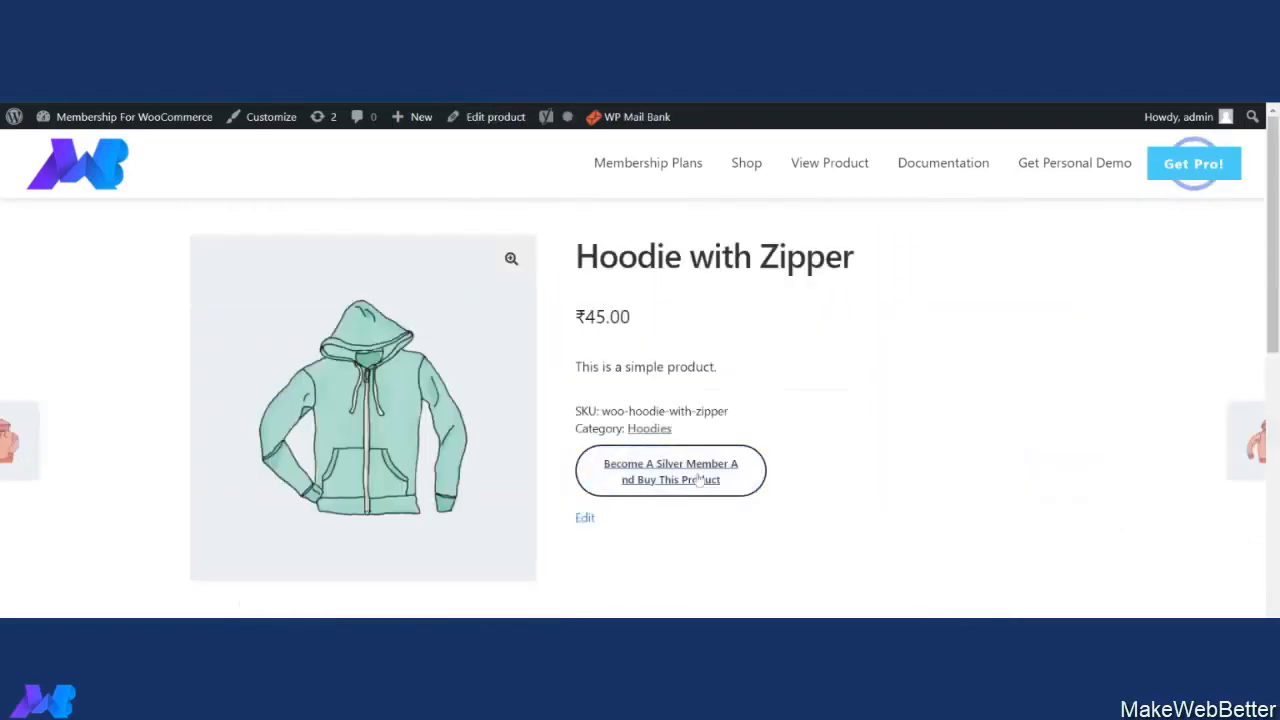
# Choose to become a Silver member from the product page and buy the Silver plan, proceeding to checkout
pyautogui.click(702, 480)
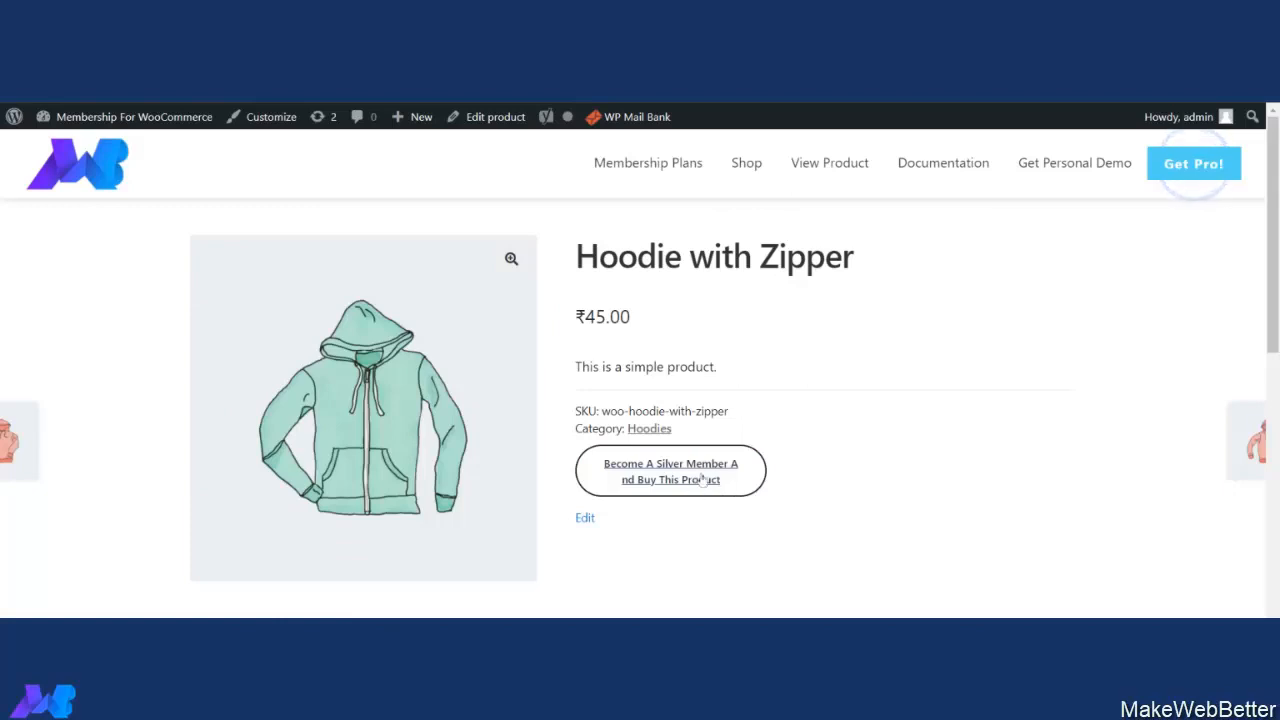
pyautogui.scroll(-3, 725, 426)
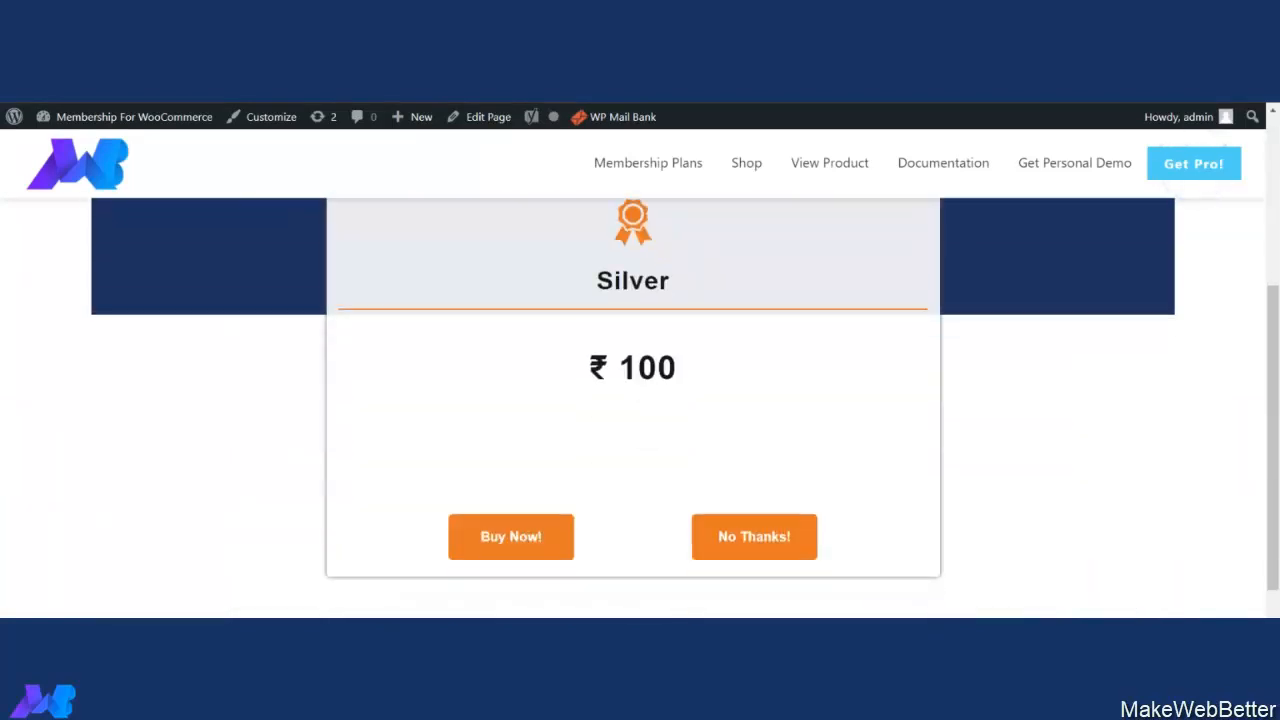
pyautogui.scroll(3, 724, 435)
pyautogui.scroll(-4, 675, 436)
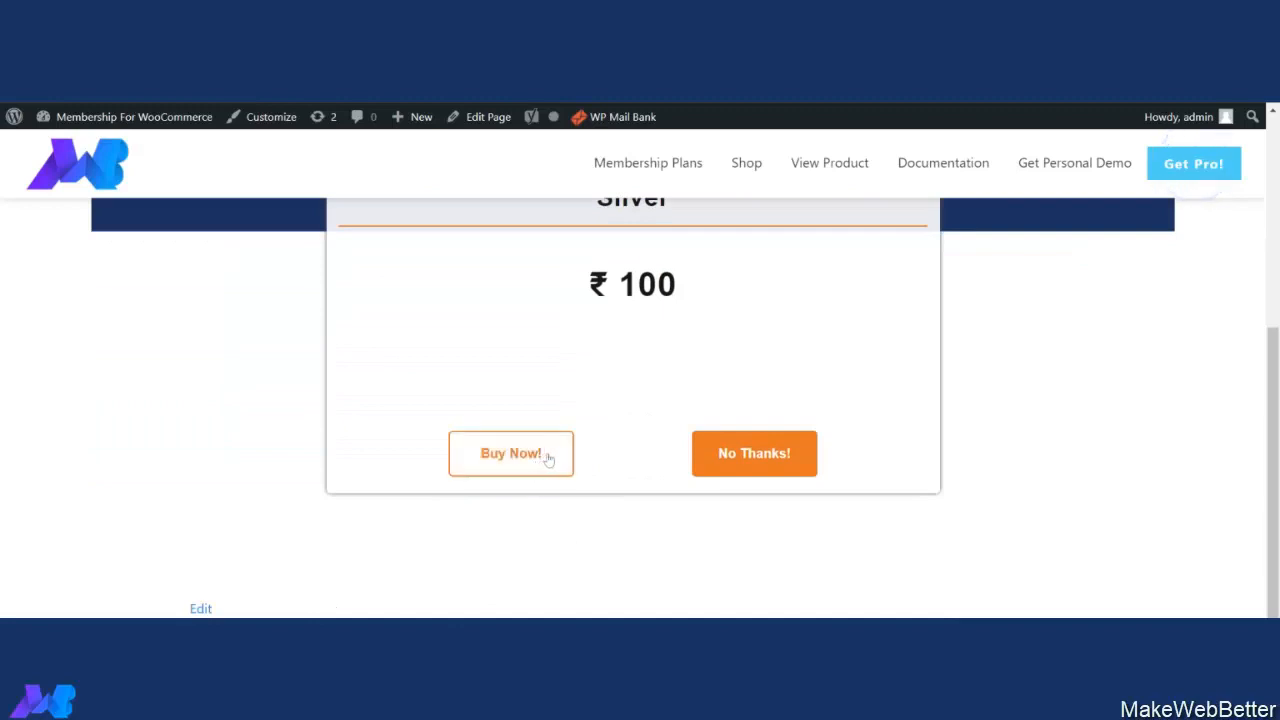
pyautogui.click(537, 457)
pyautogui.click(888, 420)
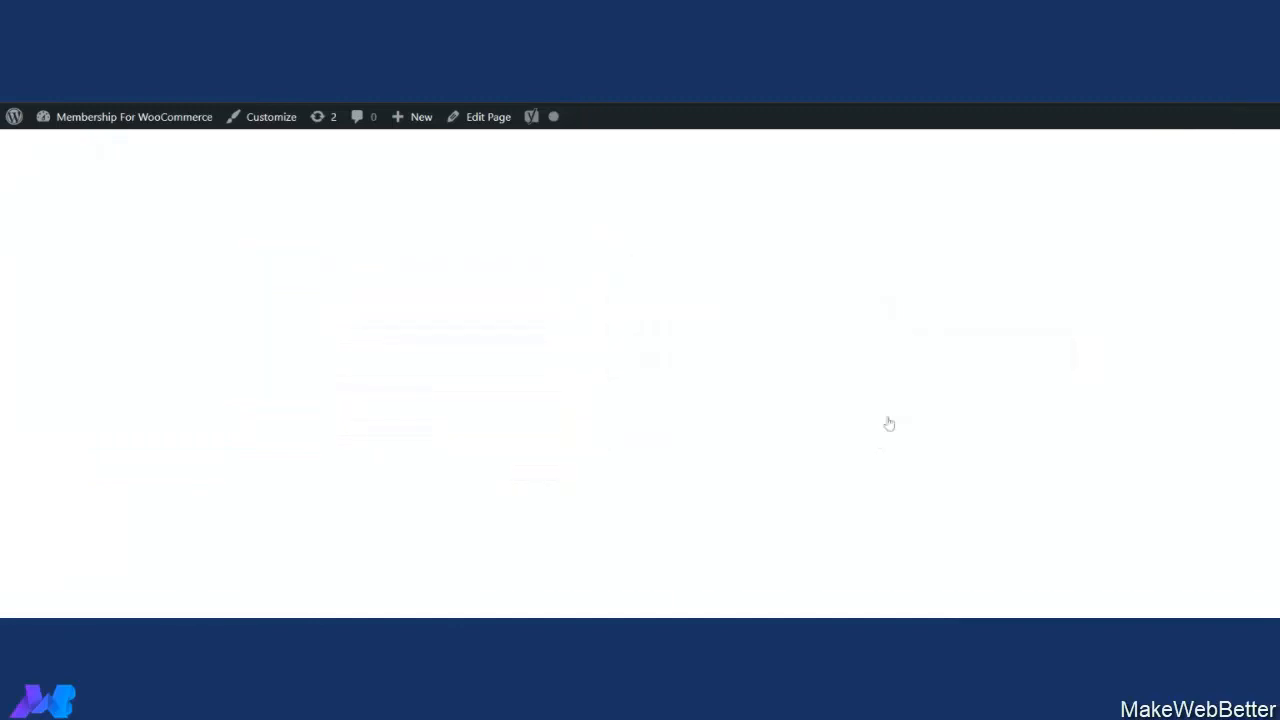
# Place the Silver membership order at checkout and look over the order details
pyautogui.scroll(-3, 780, 514)
pyautogui.scroll(-1, 886, 491)
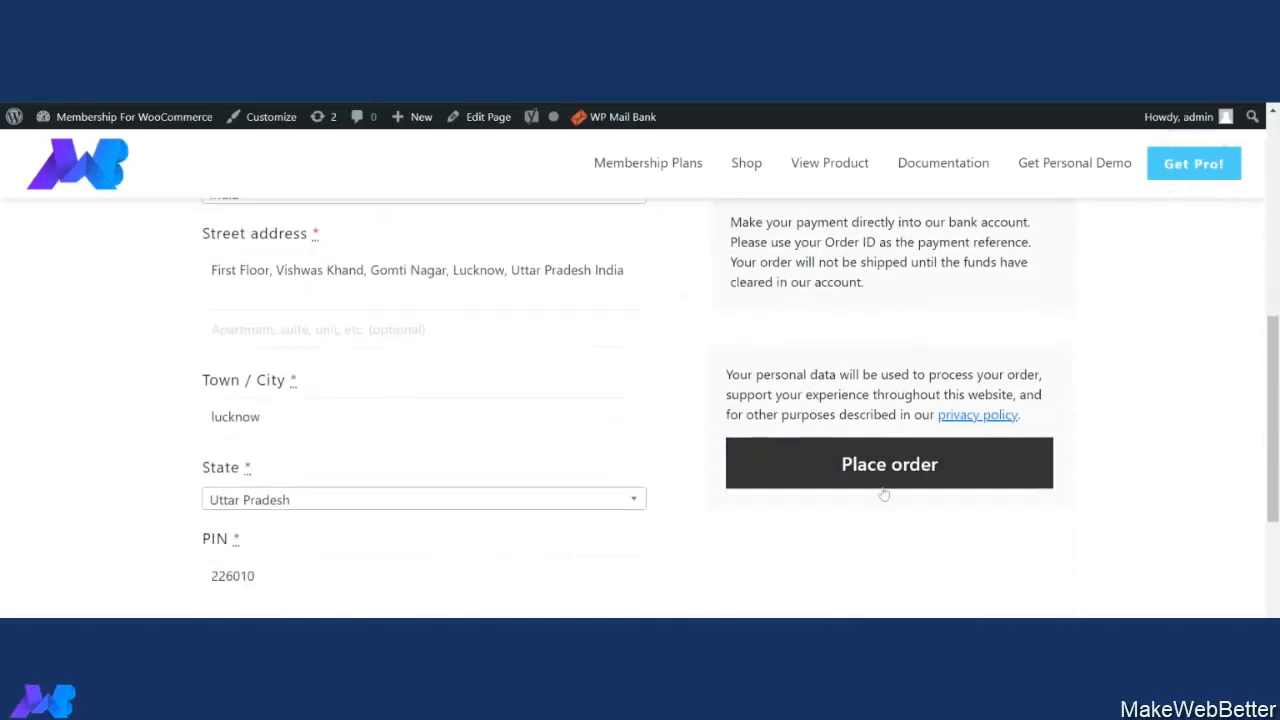
pyautogui.click(883, 483)
pyautogui.scroll(-2, 428, 481)
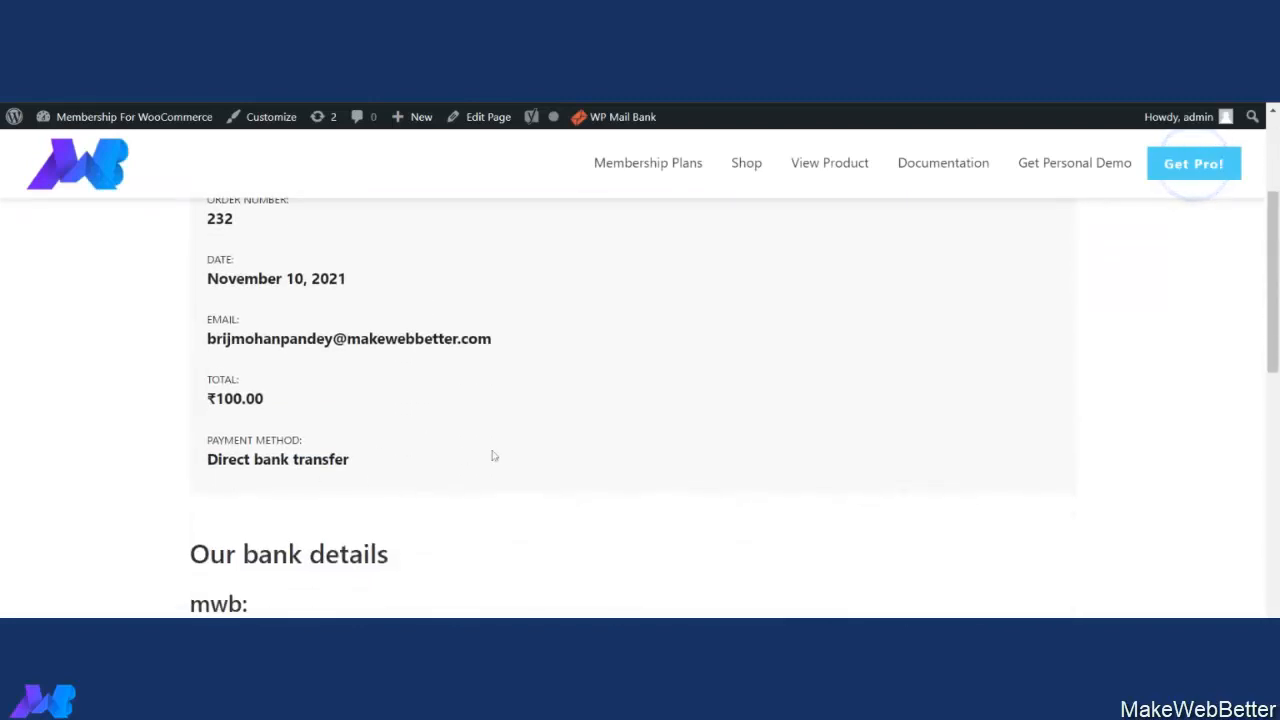
pyautogui.scroll(3, 554, 486)
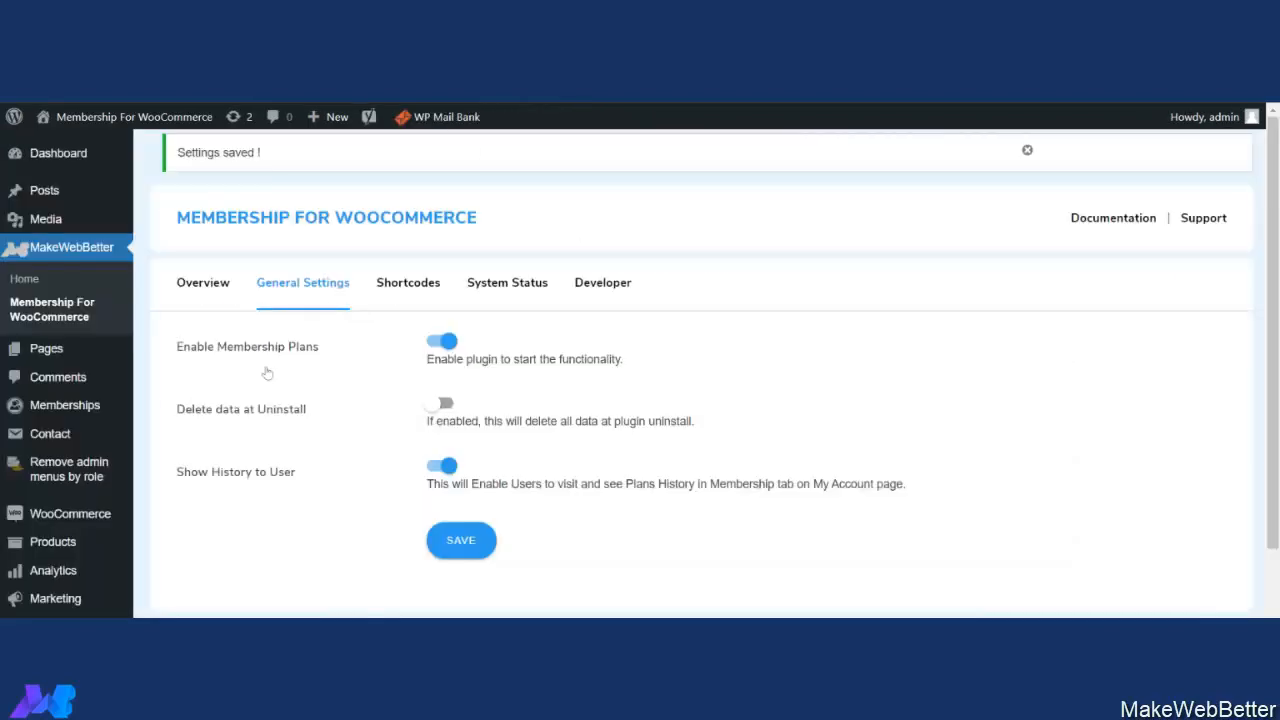
# Return to the admin area, edit the on-hold member under All Members, and update the membership status to Completed
pyautogui.moveTo(113, 414)
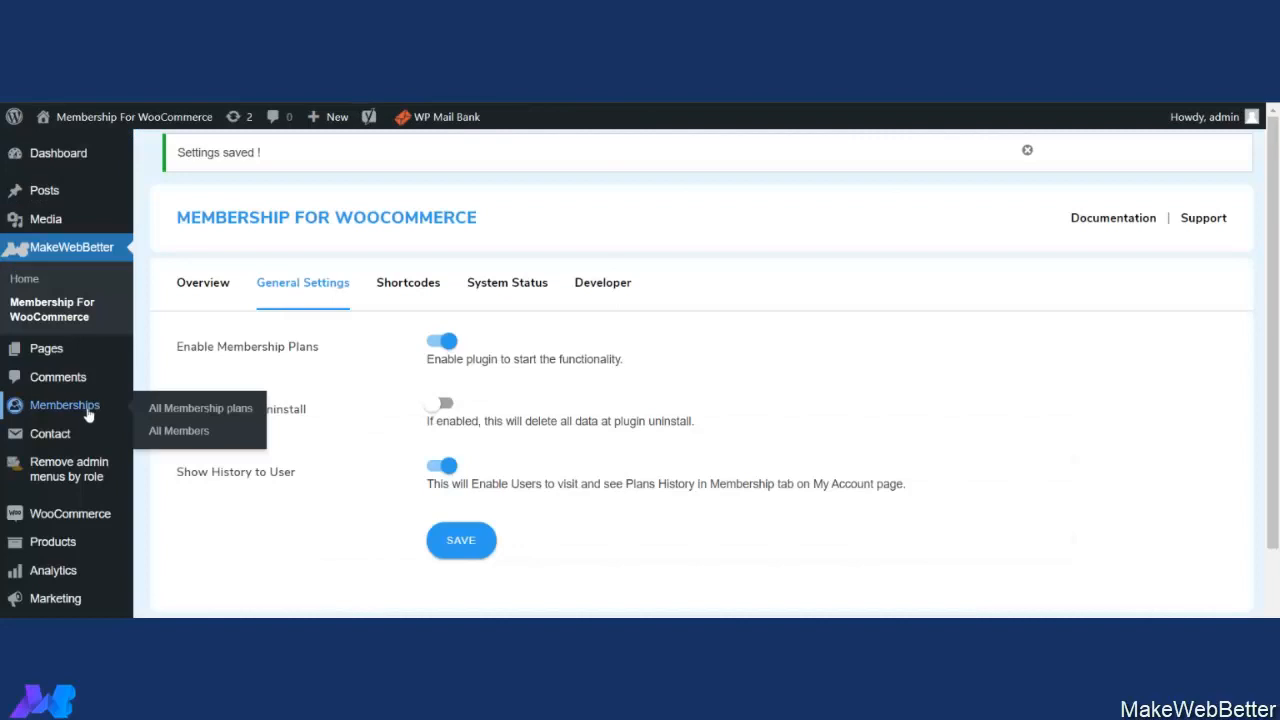
pyautogui.click(193, 433)
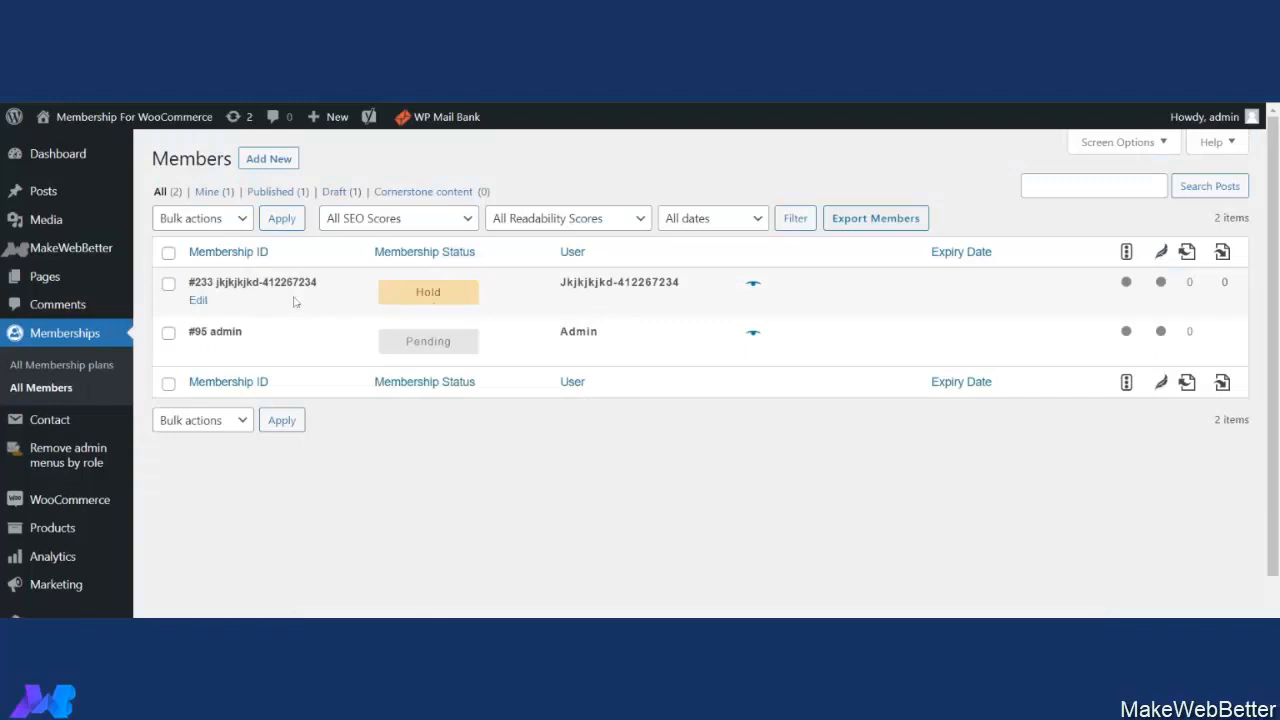
pyautogui.click(196, 302)
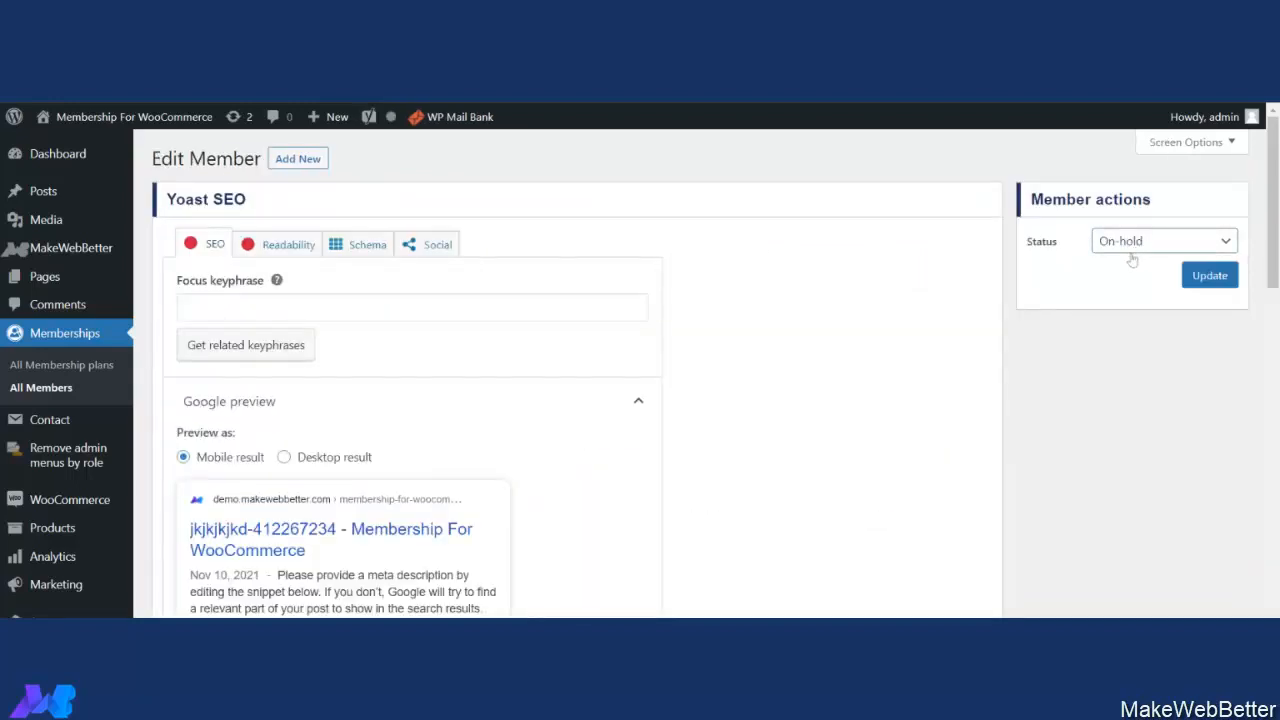
pyautogui.click(1132, 259)
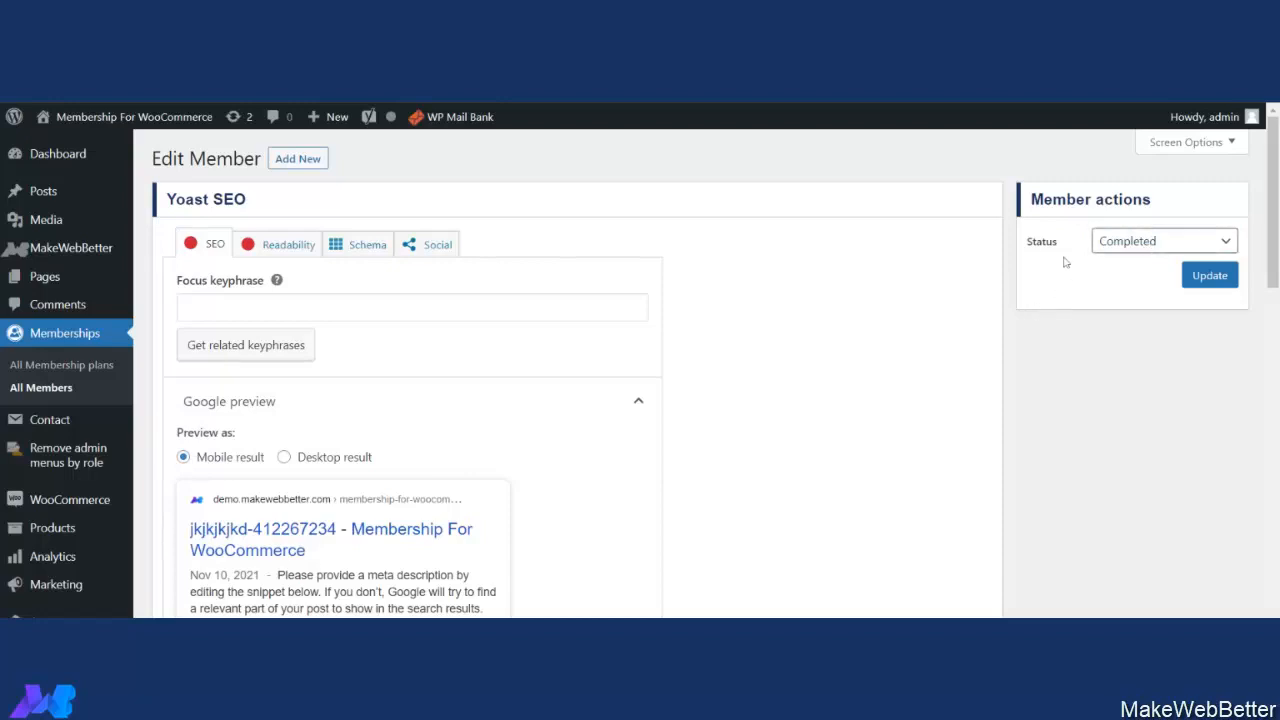
pyautogui.click(1199, 281)
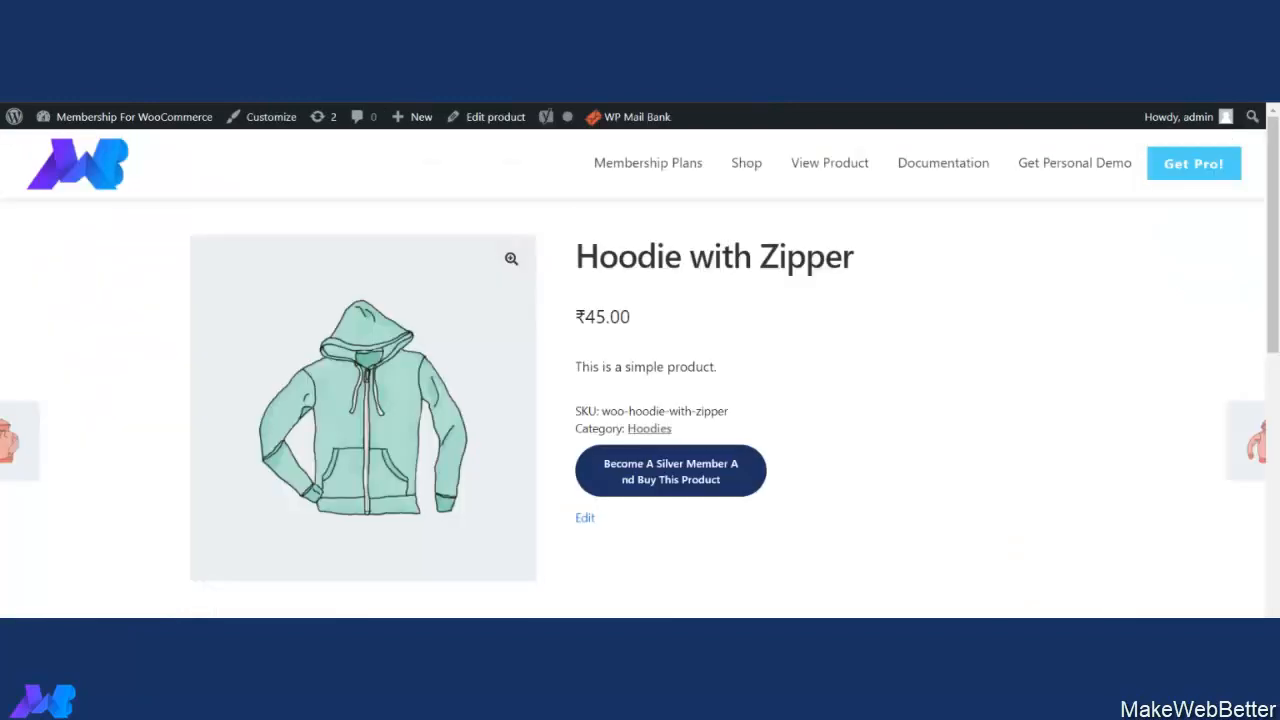
# Try to buy the Silver plan again from the Hoodie with Zipper product page, proceeding to checkout and placing the order
pyautogui.click(698, 484)
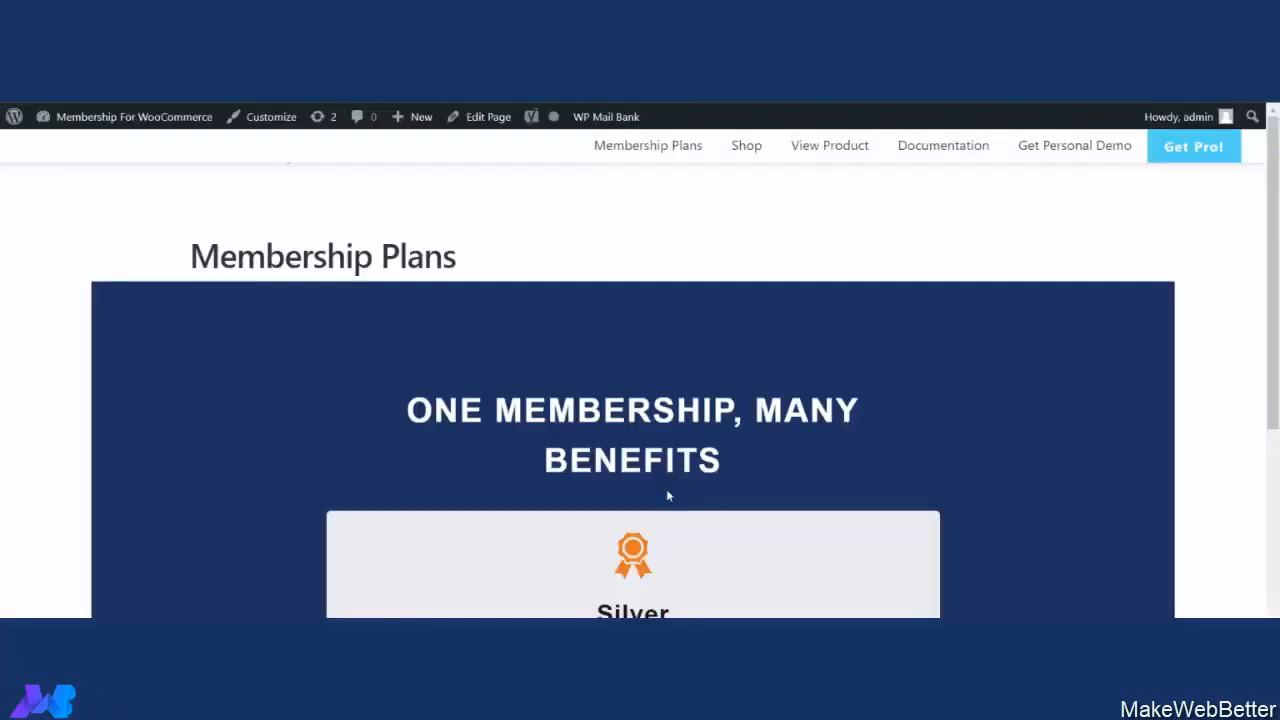
pyautogui.scroll(-4, 700, 490)
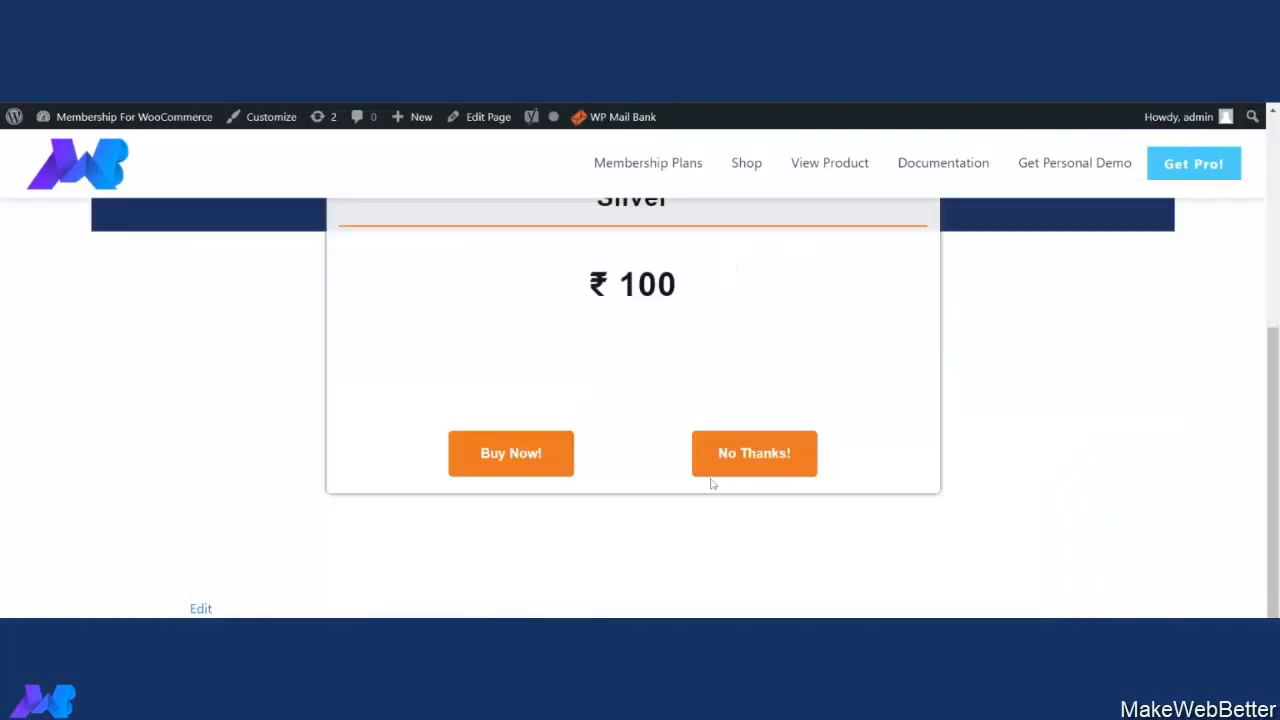
pyautogui.click(536, 469)
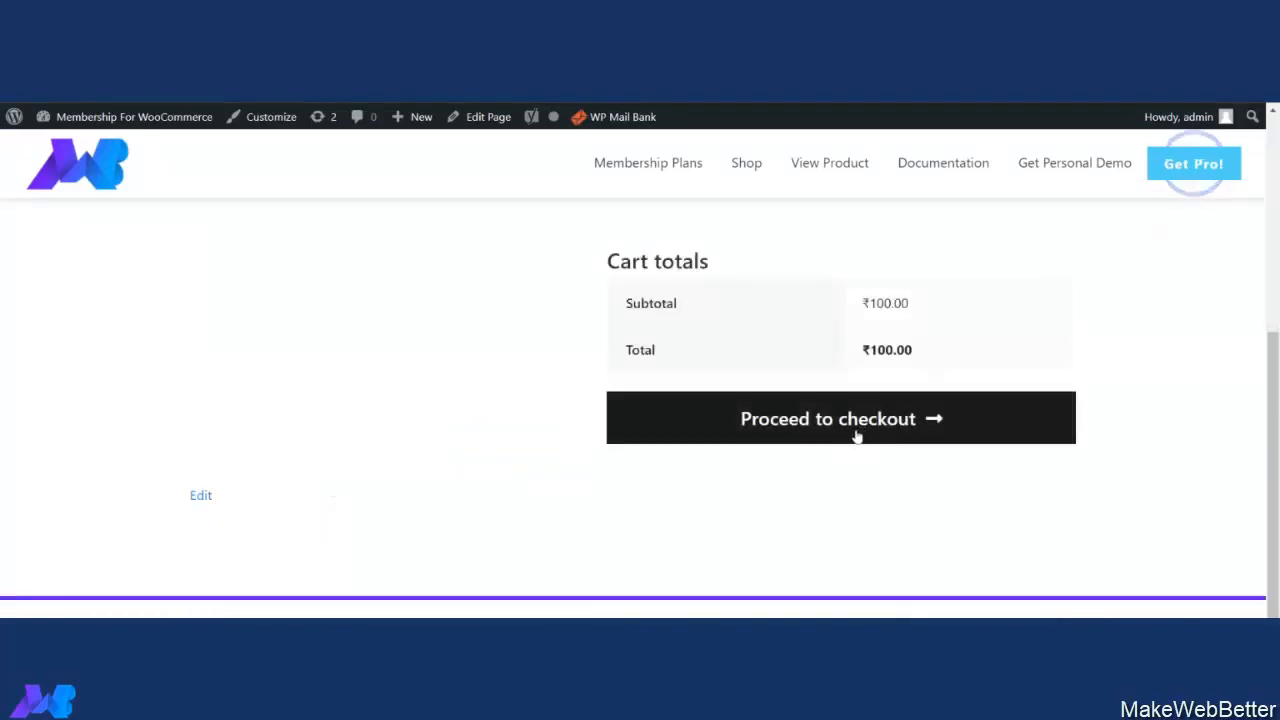
pyautogui.click(857, 432)
pyautogui.scroll(-7, 850, 380)
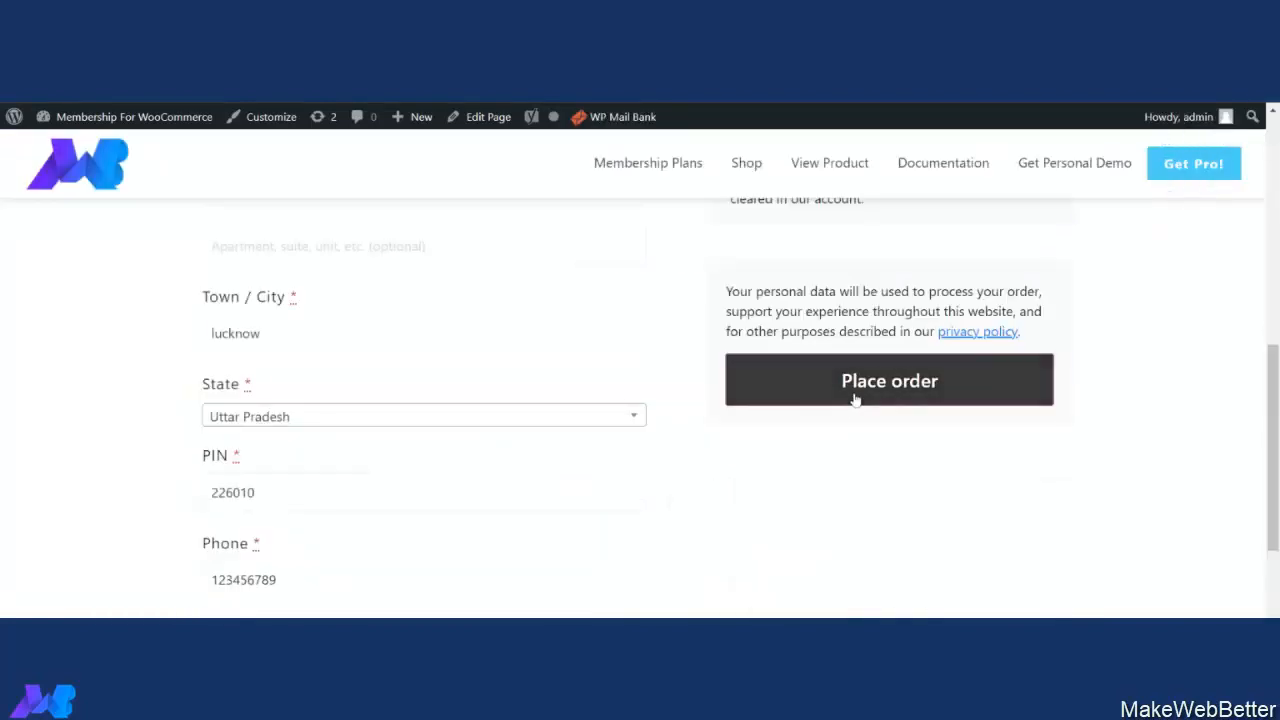
pyautogui.click(853, 398)
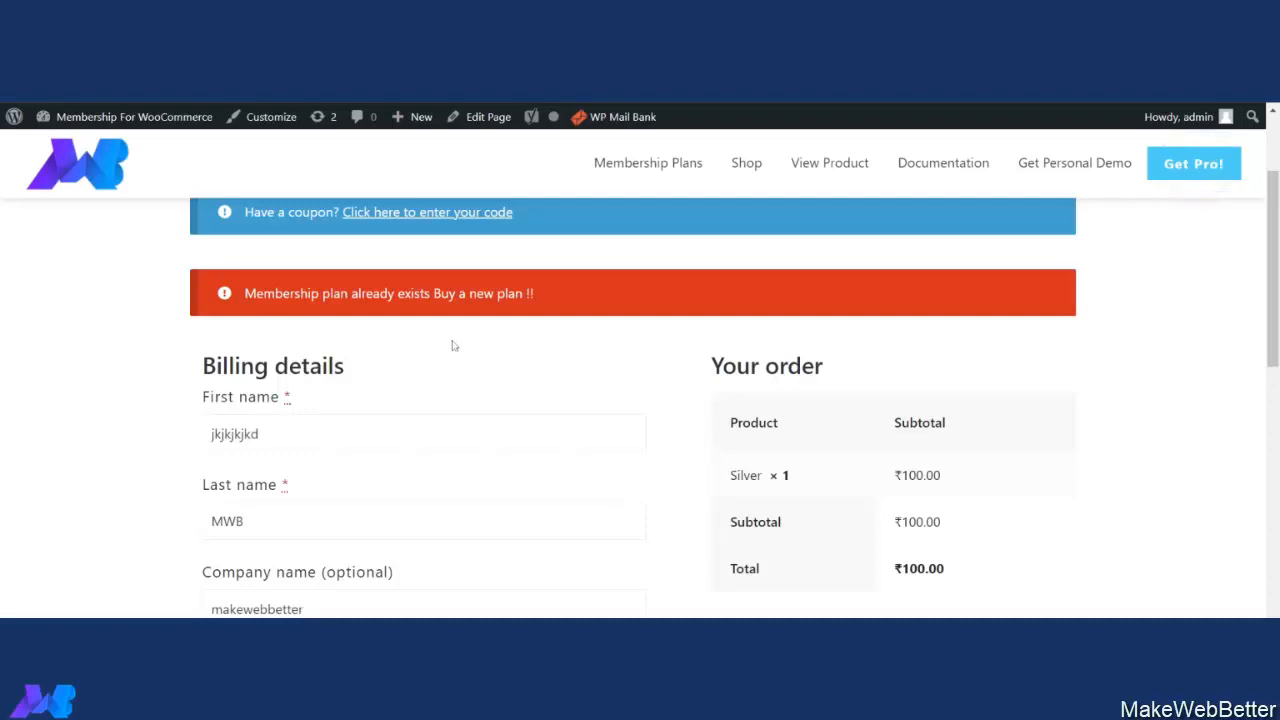
# Replace the first name in the checkout billing details with a different customer's first name
pyautogui.scroll(-2, 452, 345)
pyautogui.scroll(3, 455, 370)
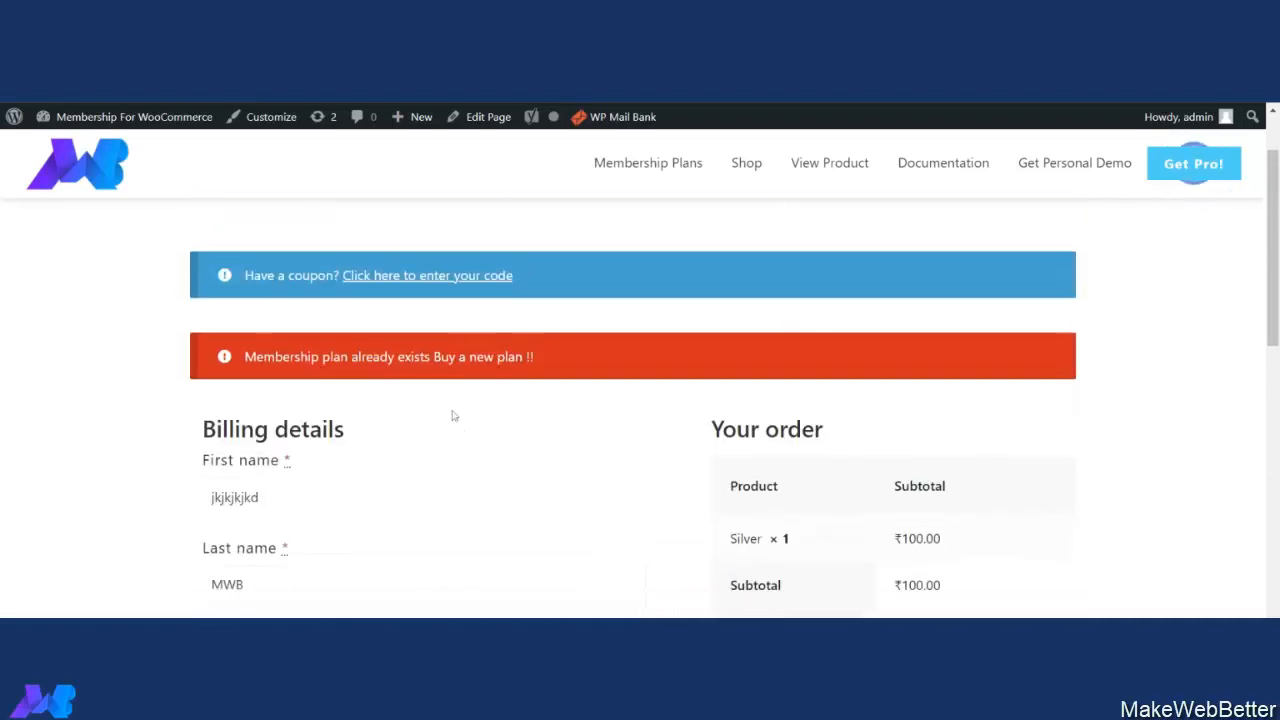
pyautogui.scroll(-2, 317, 383)
pyautogui.scroll(1, 306, 389)
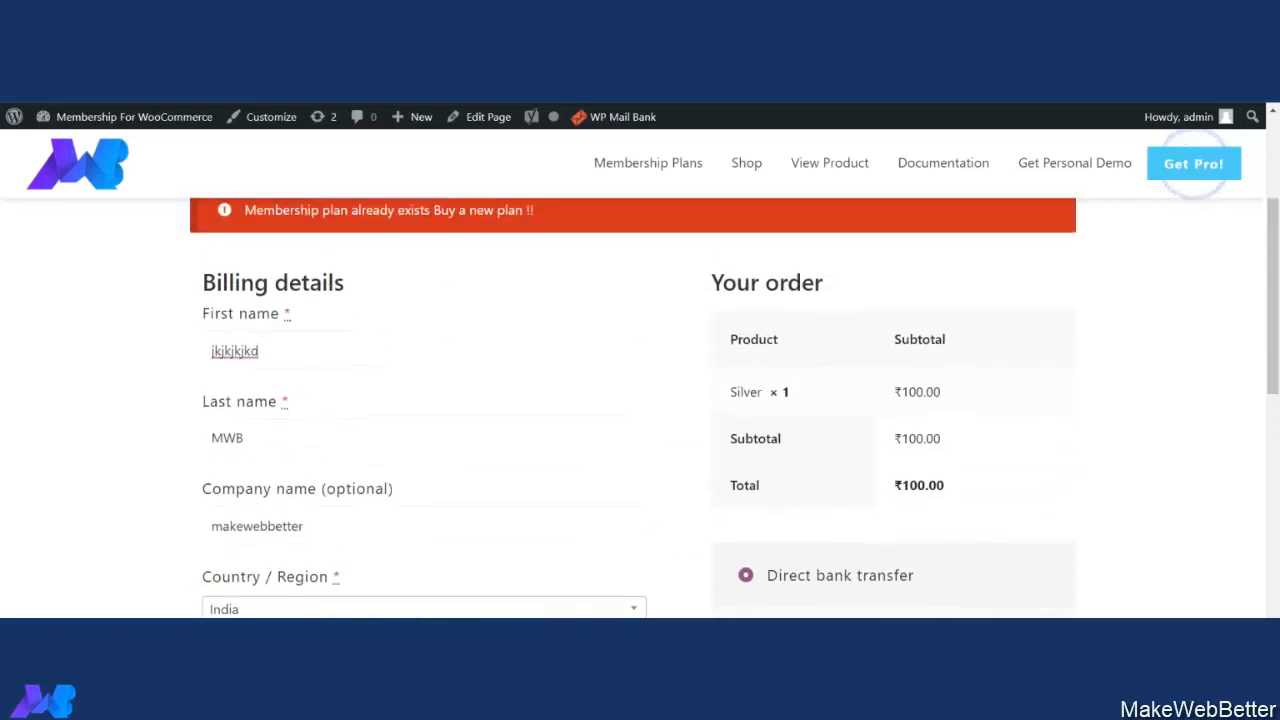
pyautogui.click(264, 352)
pyautogui.press('BackSpace')
pyautogui.press('BackSpace')
pyautogui.press('BackSpace')
pyautogui.press('BackSpace')
pyautogui.press('BackSpace')
pyautogui.press('BackSpace')
pyautogui.press('BackSpace')
pyautogui.press('BackSpace')
pyautogui.press('BackSpace')
# Enter a different customer's email address in the billing details and try to place the Silver order again
pyautogui.scroll(-8, 424, 400)
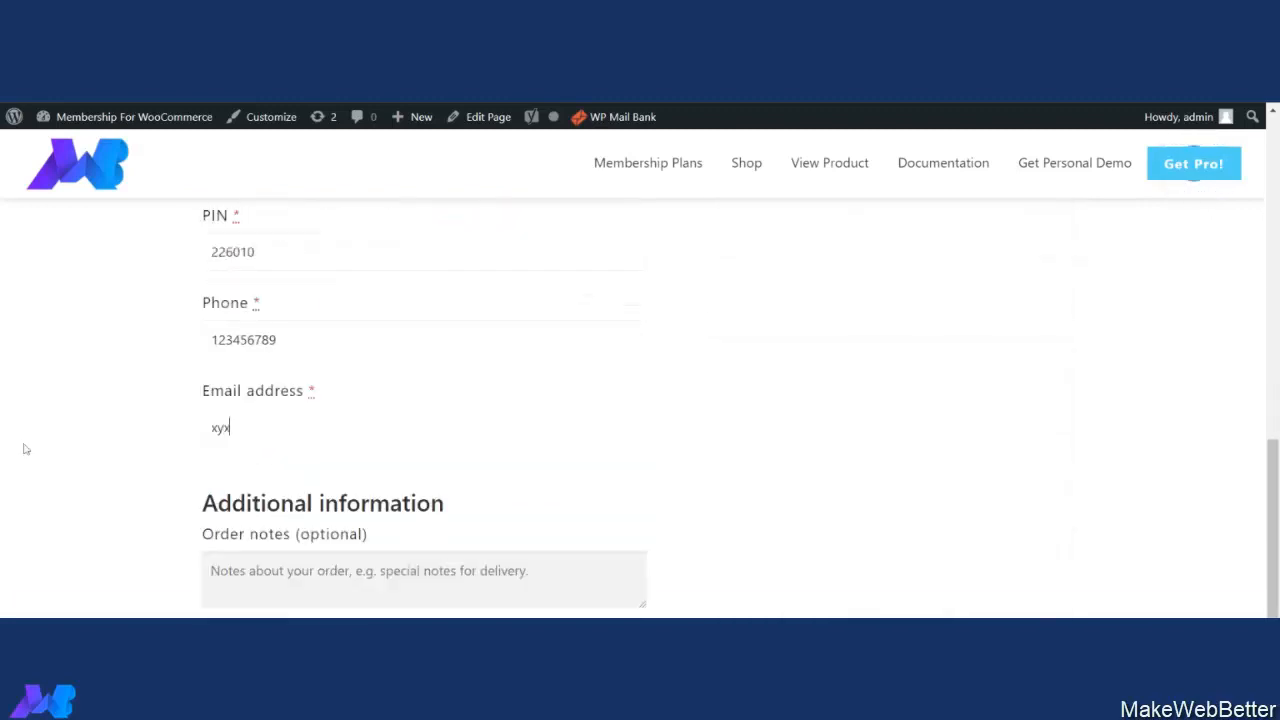
pyautogui.write('@gmail.com')
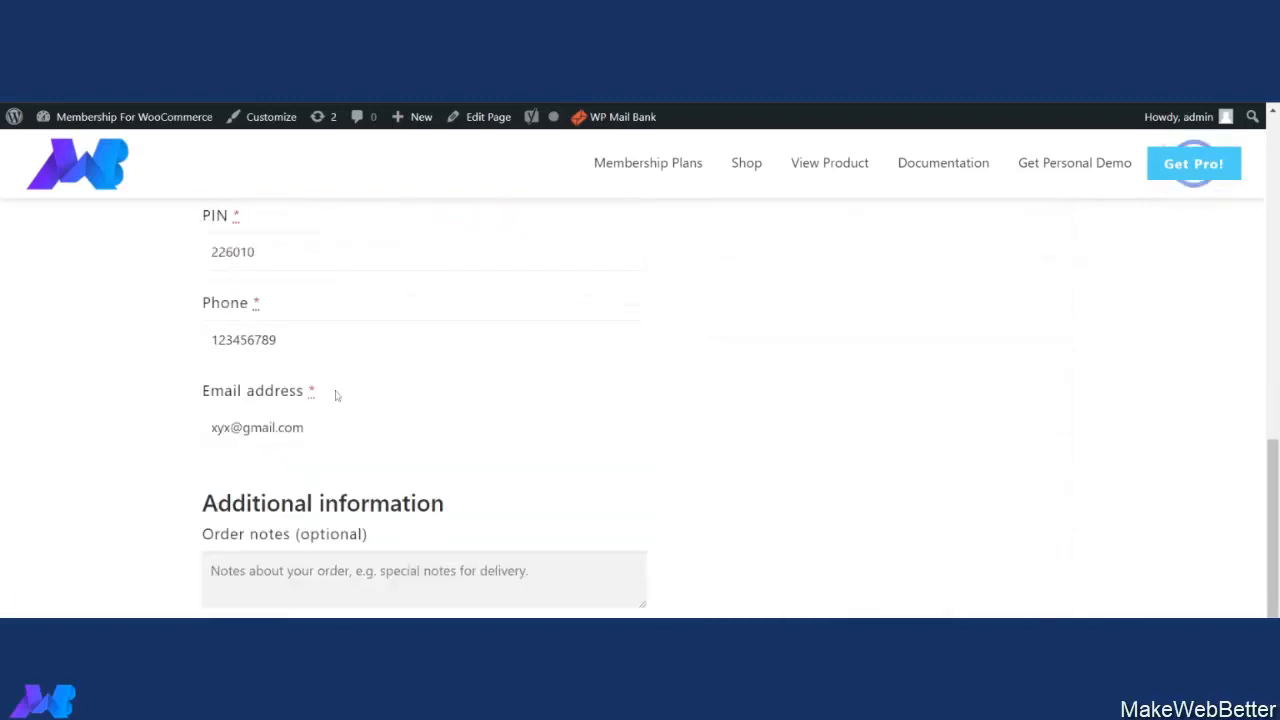
pyautogui.scroll(3, 336, 395)
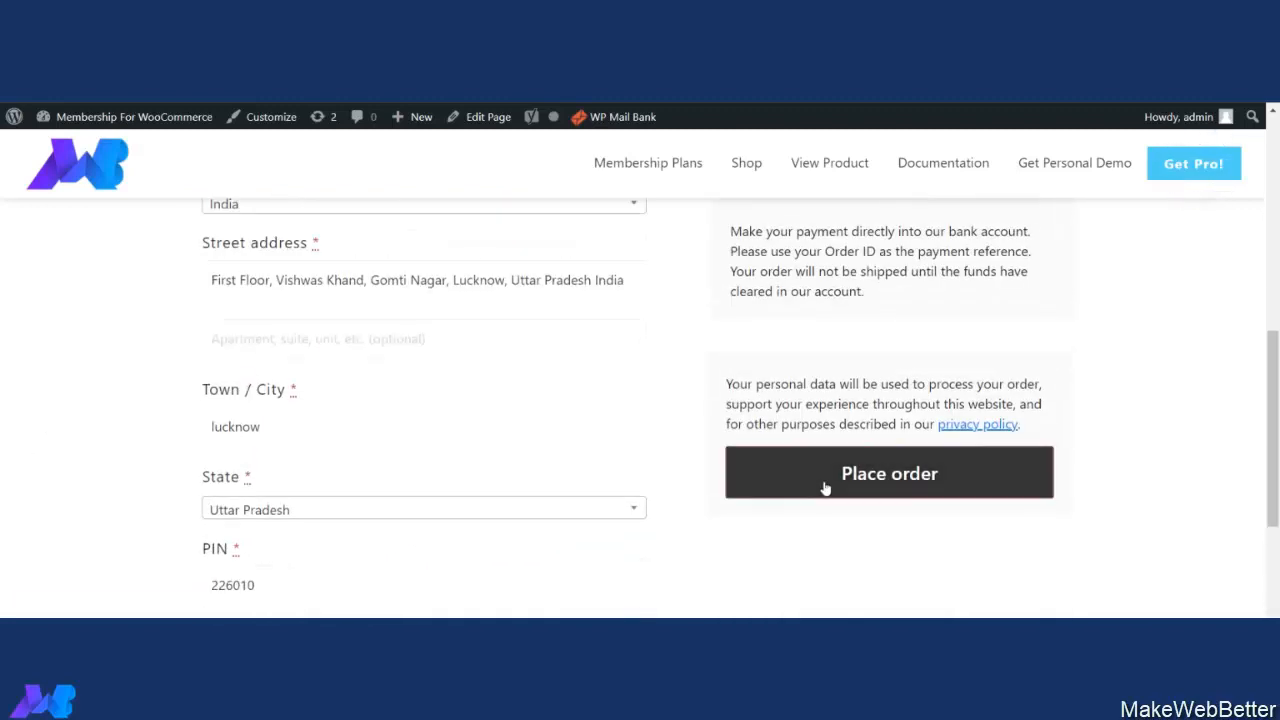
pyautogui.click(823, 486)
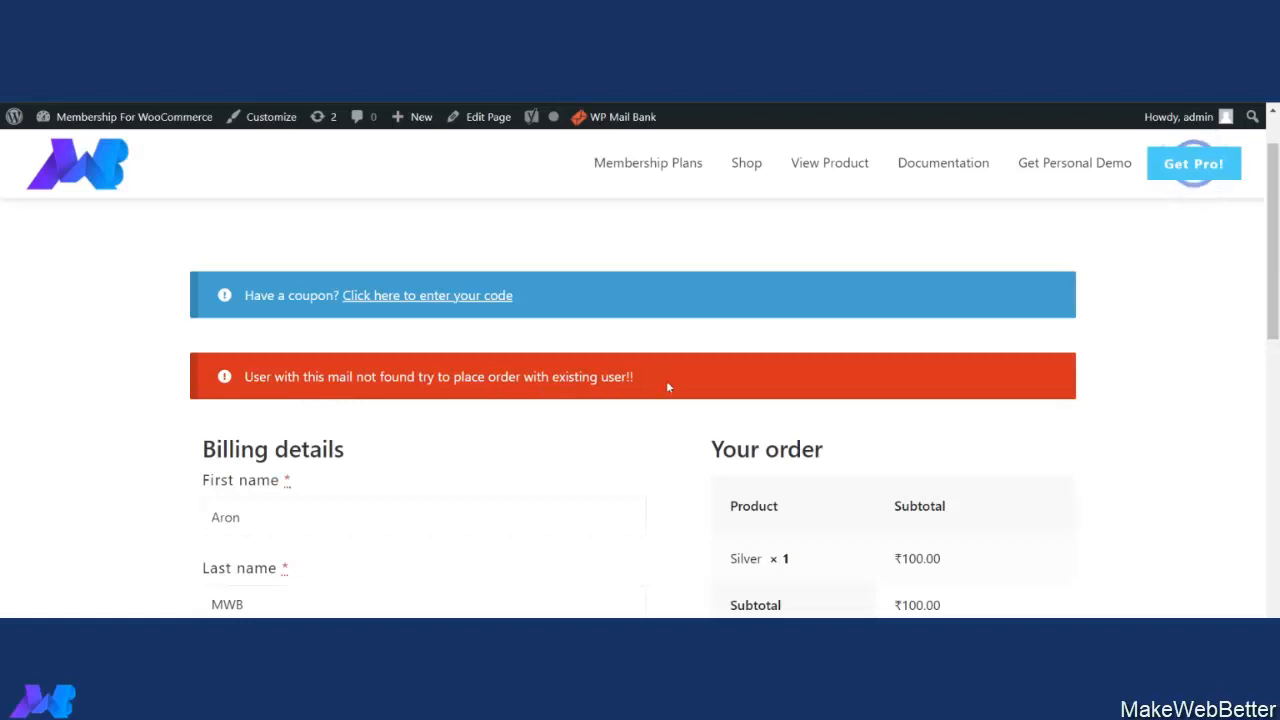
# Review the checkout notice and the billing details filled in on the order form
pyautogui.scroll(-1, 660, 387)
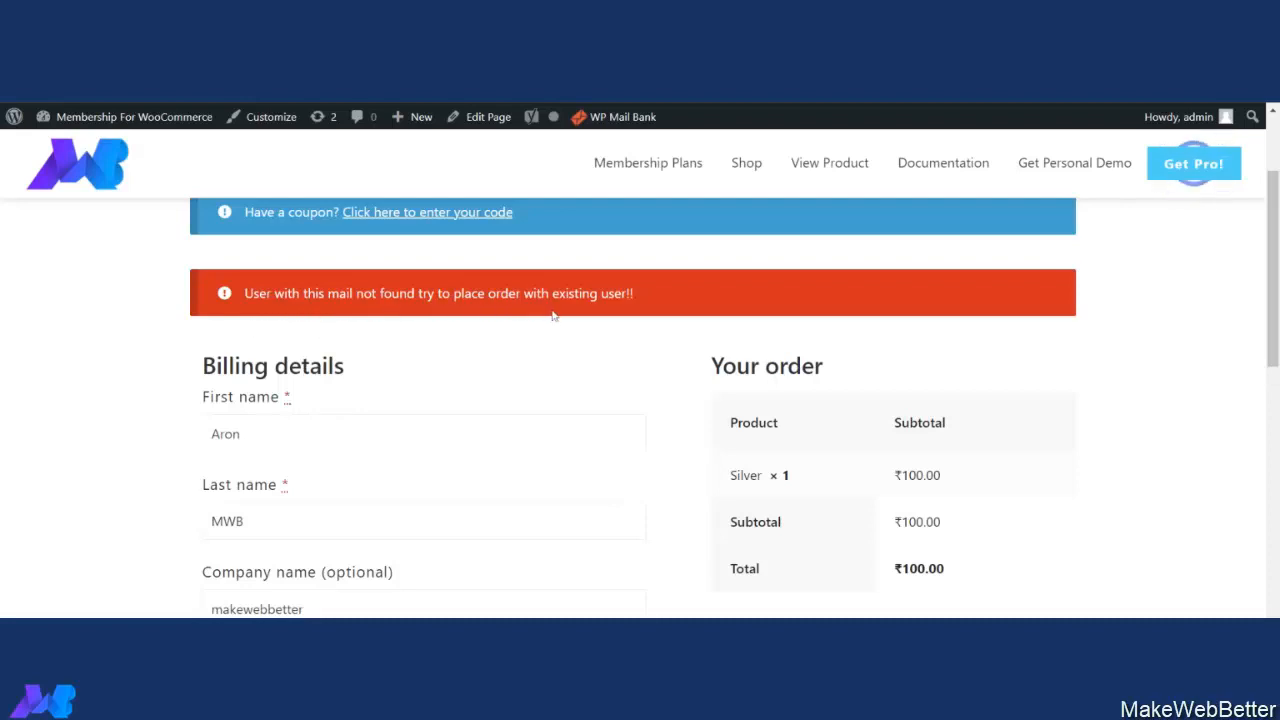
pyautogui.scroll(-2, 475, 380)
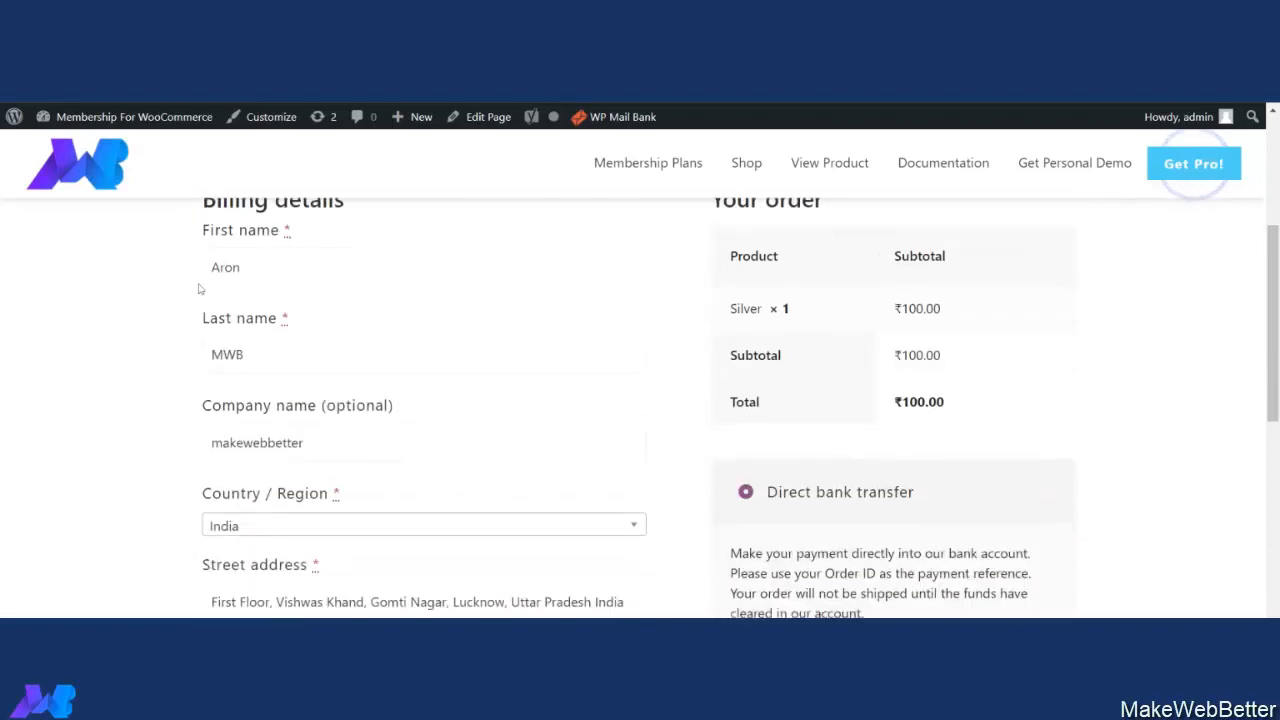
pyautogui.scroll(-3, 410, 300)
pyautogui.scroll(-3, 449, 449)
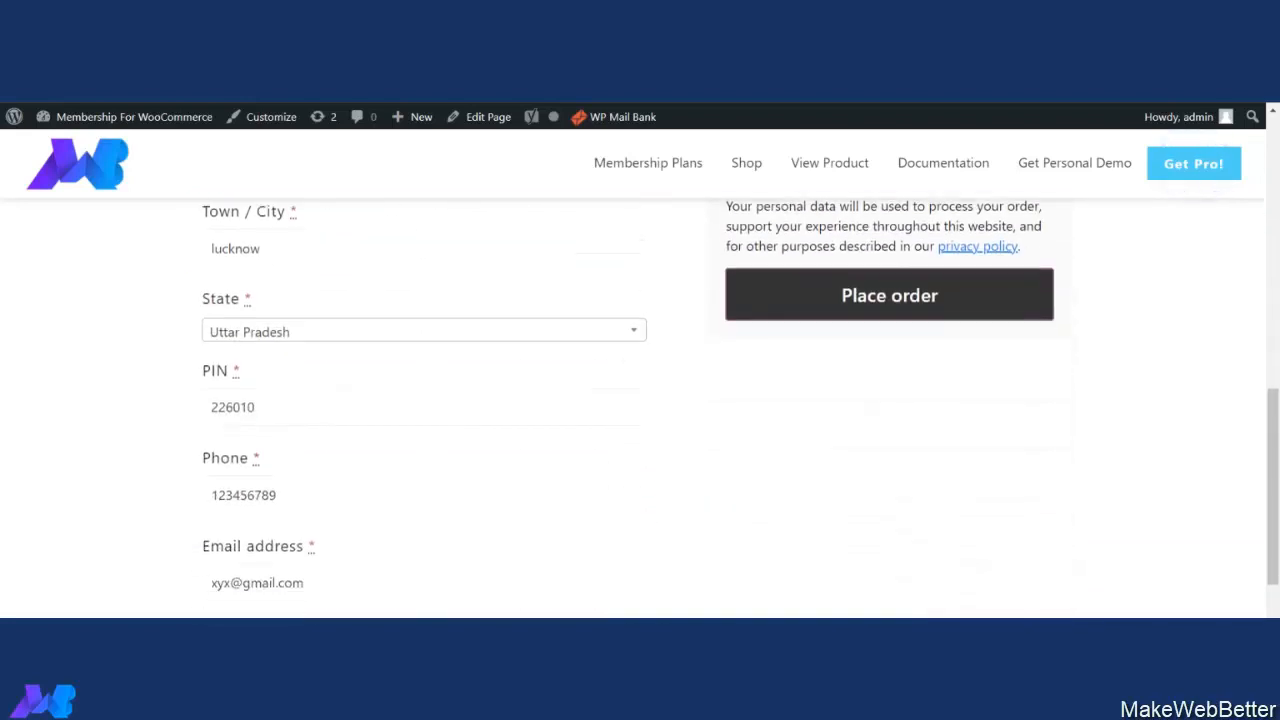
pyautogui.scroll(-2, 337, 463)
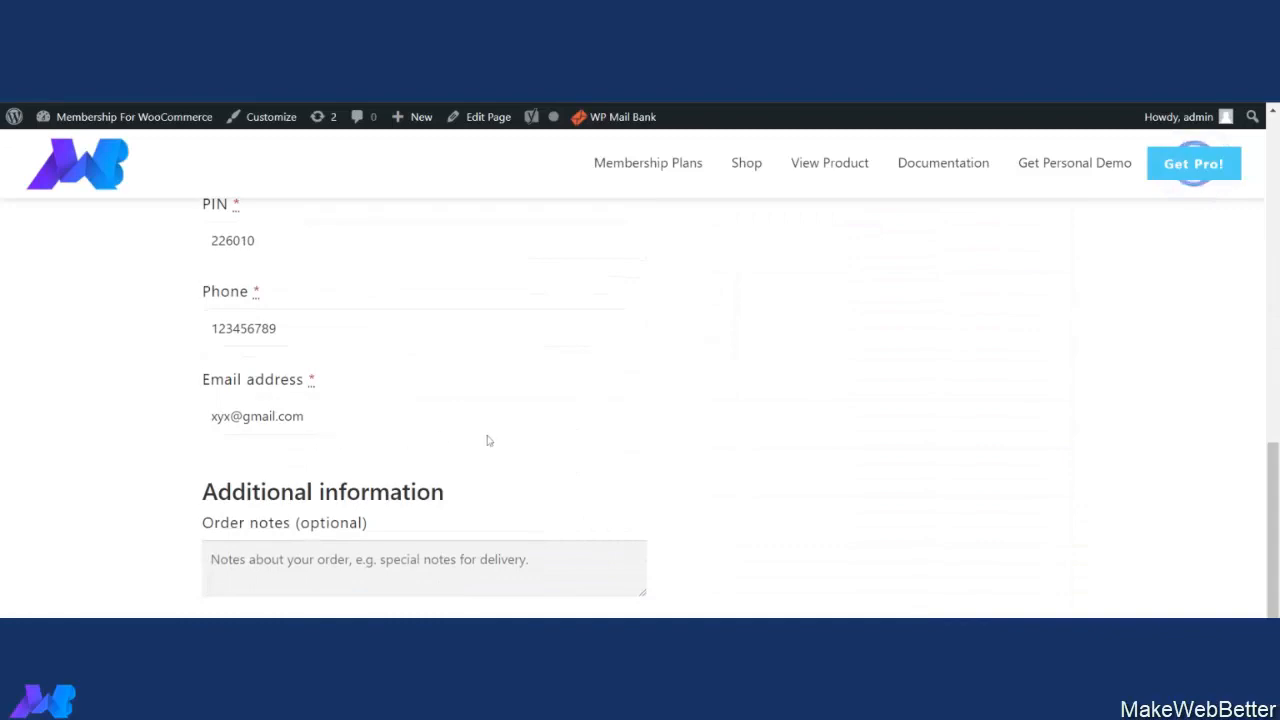
pyautogui.scroll(10, 488, 439)
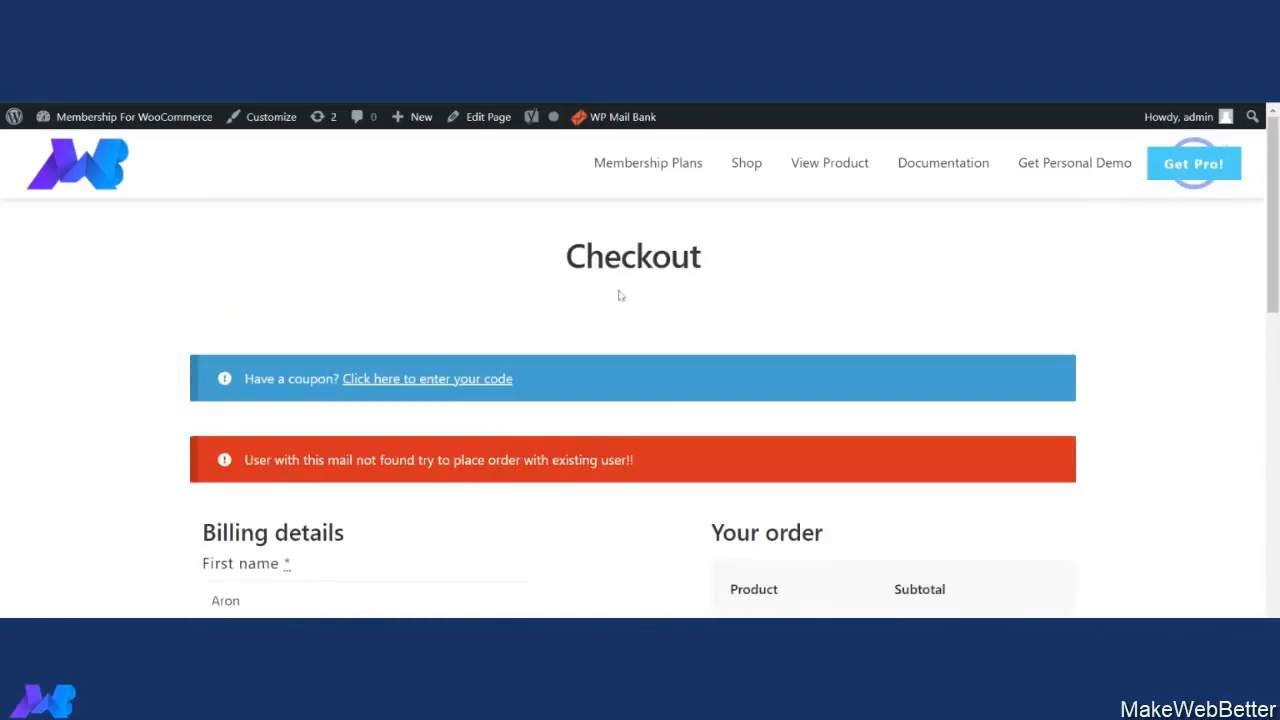
# Return to the admin area, open the Membership For WooCommerce general settings, and view the list of all users
pyautogui.moveTo(153, 143)
pyautogui.moveTo(37, 306)
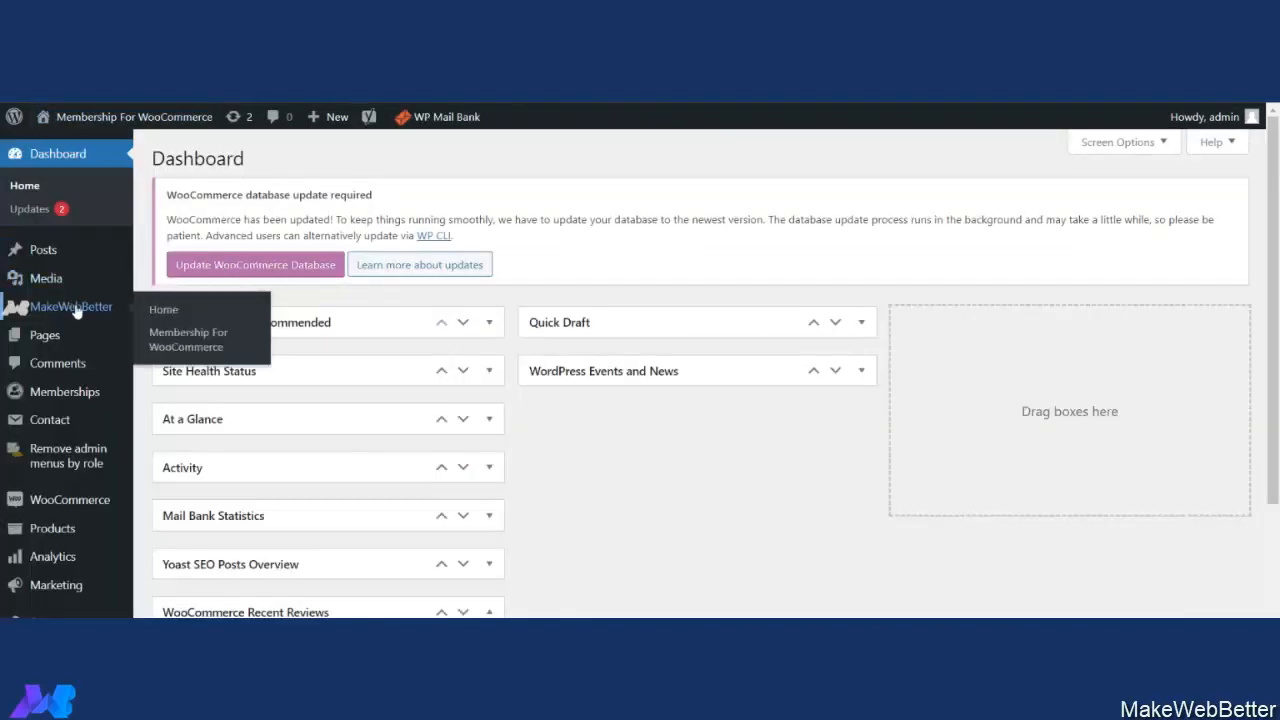
pyautogui.click(170, 345)
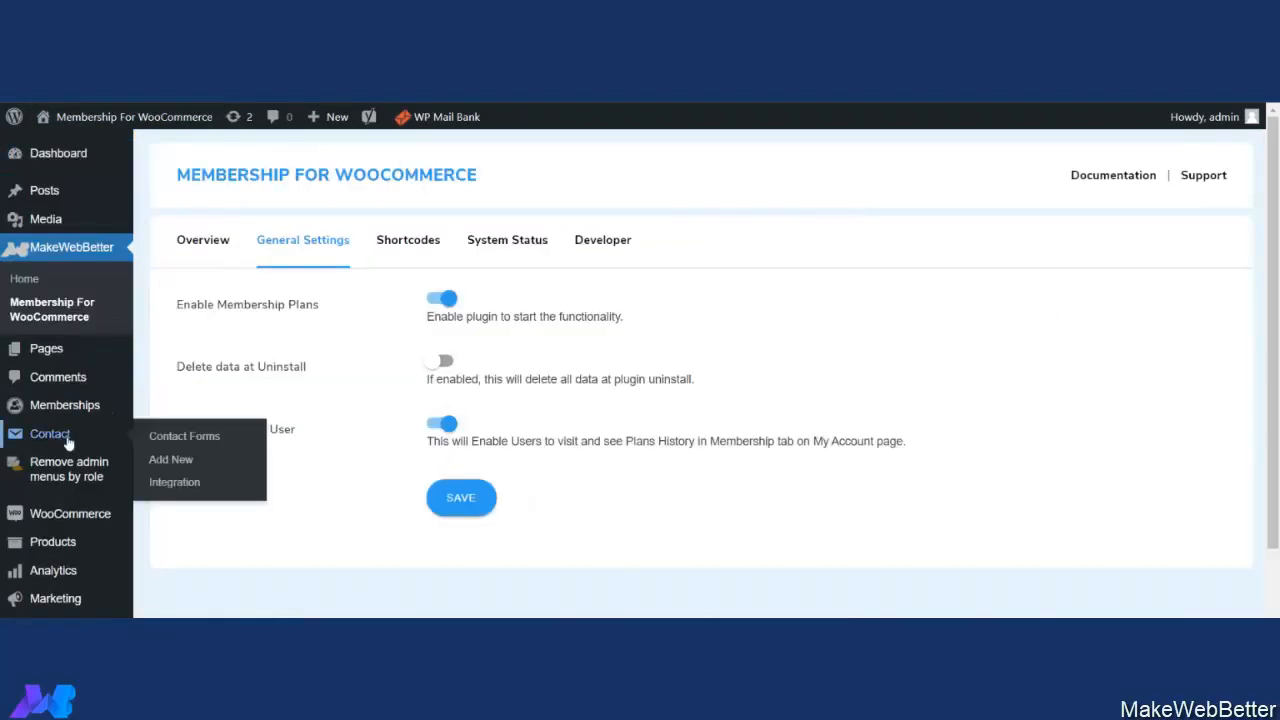
pyautogui.scroll(-2, 45, 460)
pyautogui.moveTo(60, 505)
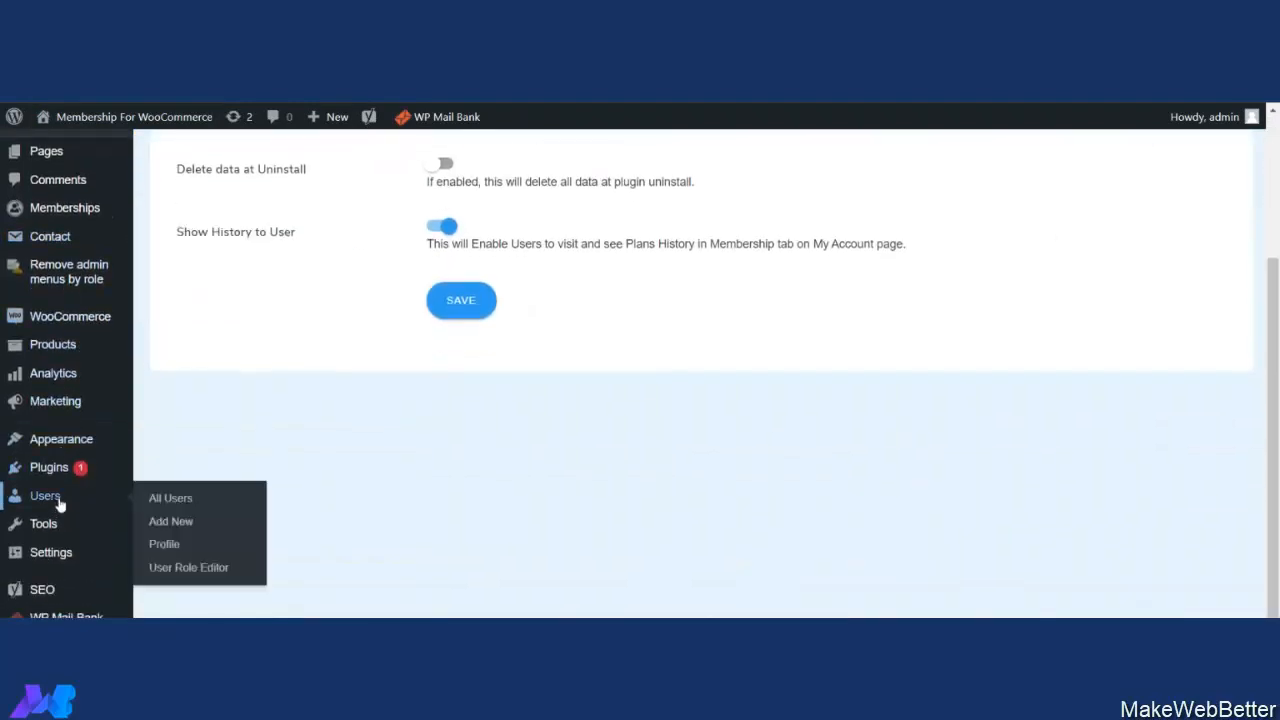
pyautogui.click(163, 500)
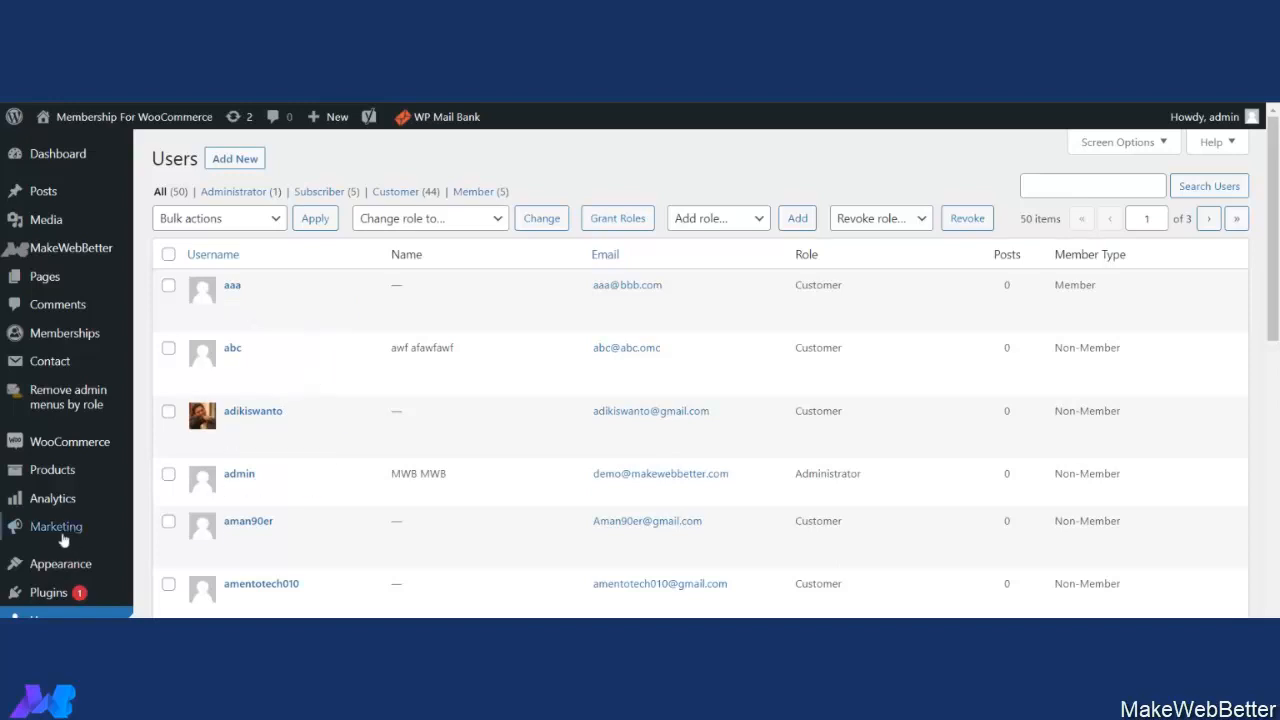
# Open the Silver membership plan for editing and set its access type to Limited
pyautogui.moveTo(76, 367)
pyautogui.moveTo(77, 334)
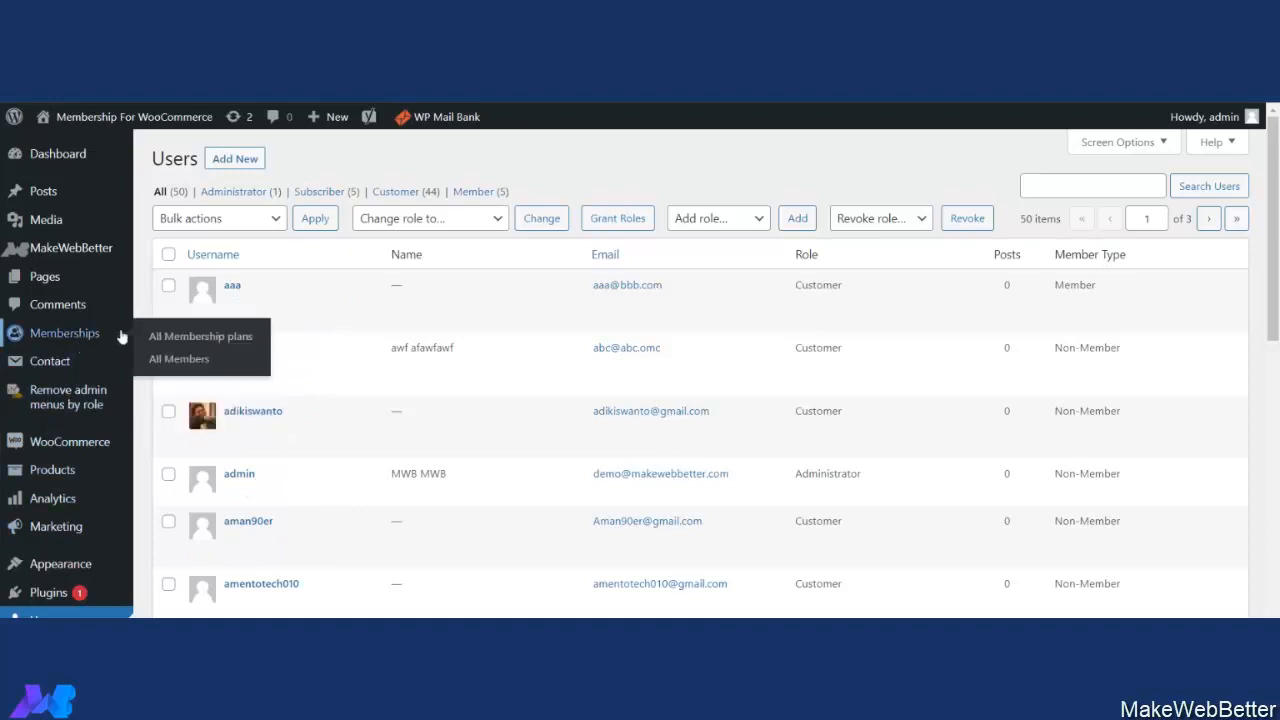
pyautogui.click(185, 337)
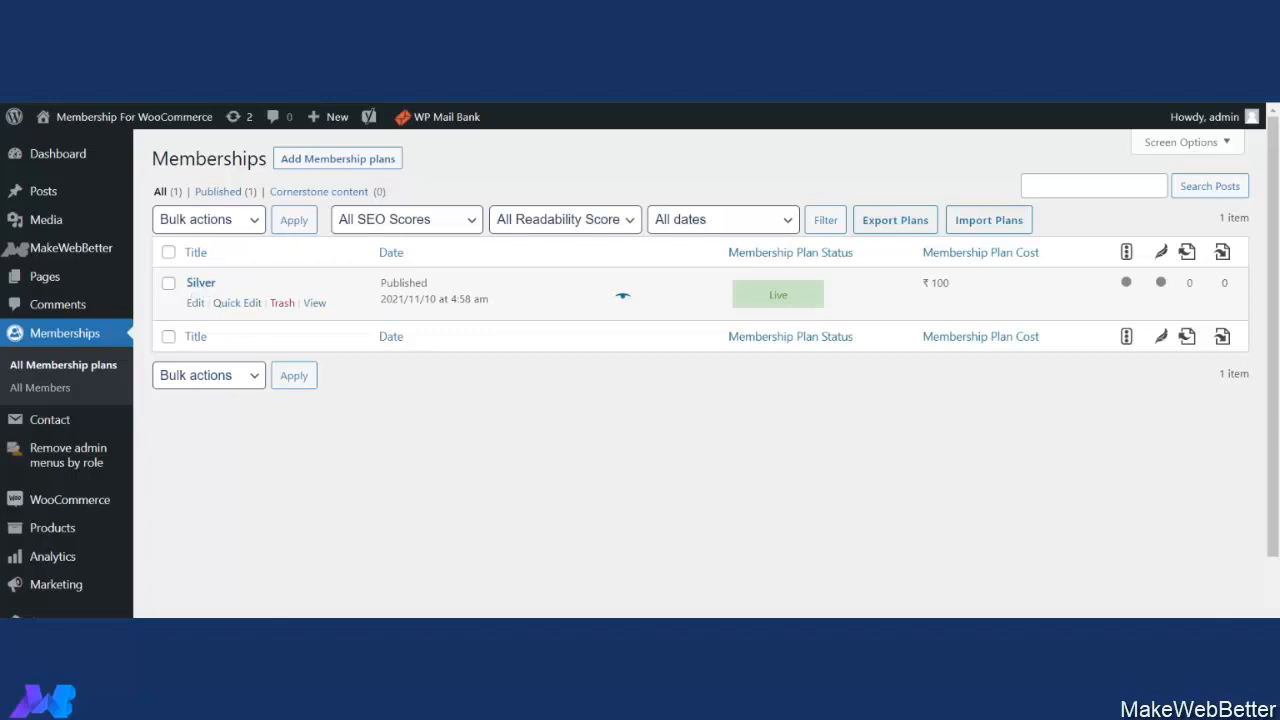
pyautogui.click(196, 304)
pyautogui.scroll(-4, 575, 372)
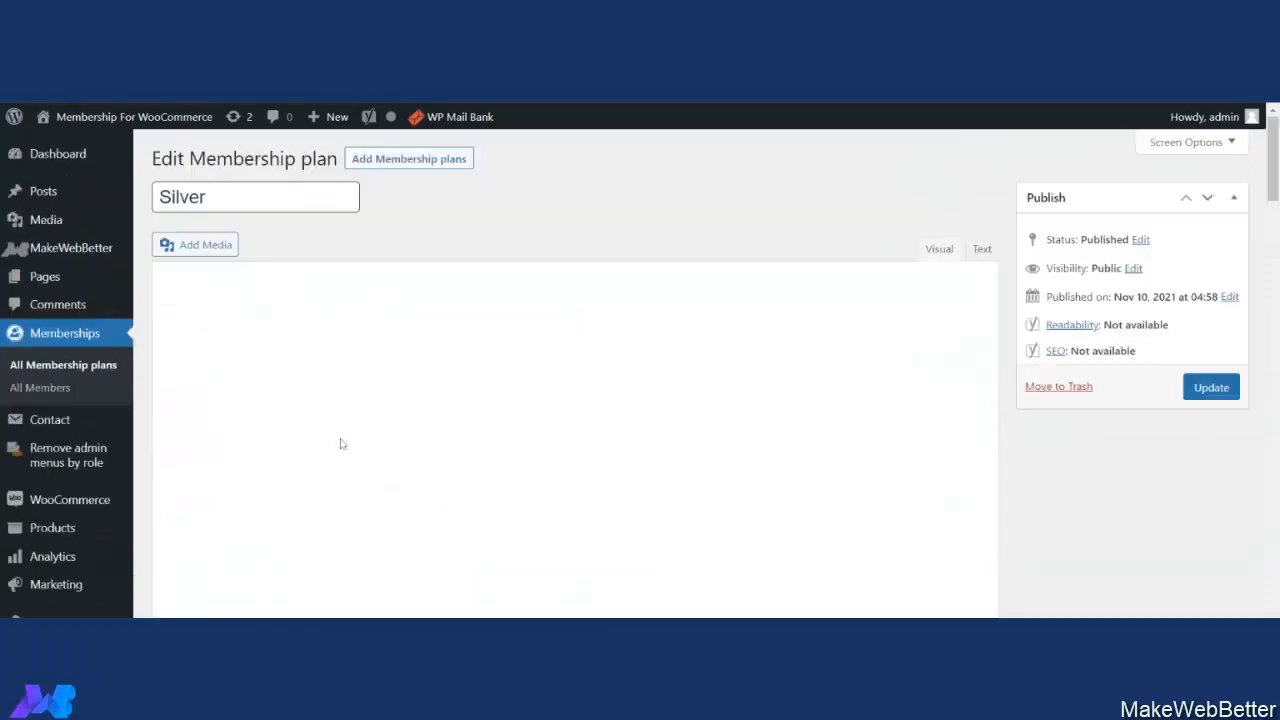
pyautogui.scroll(-8, 341, 443)
pyautogui.scroll(-8, 341, 443)
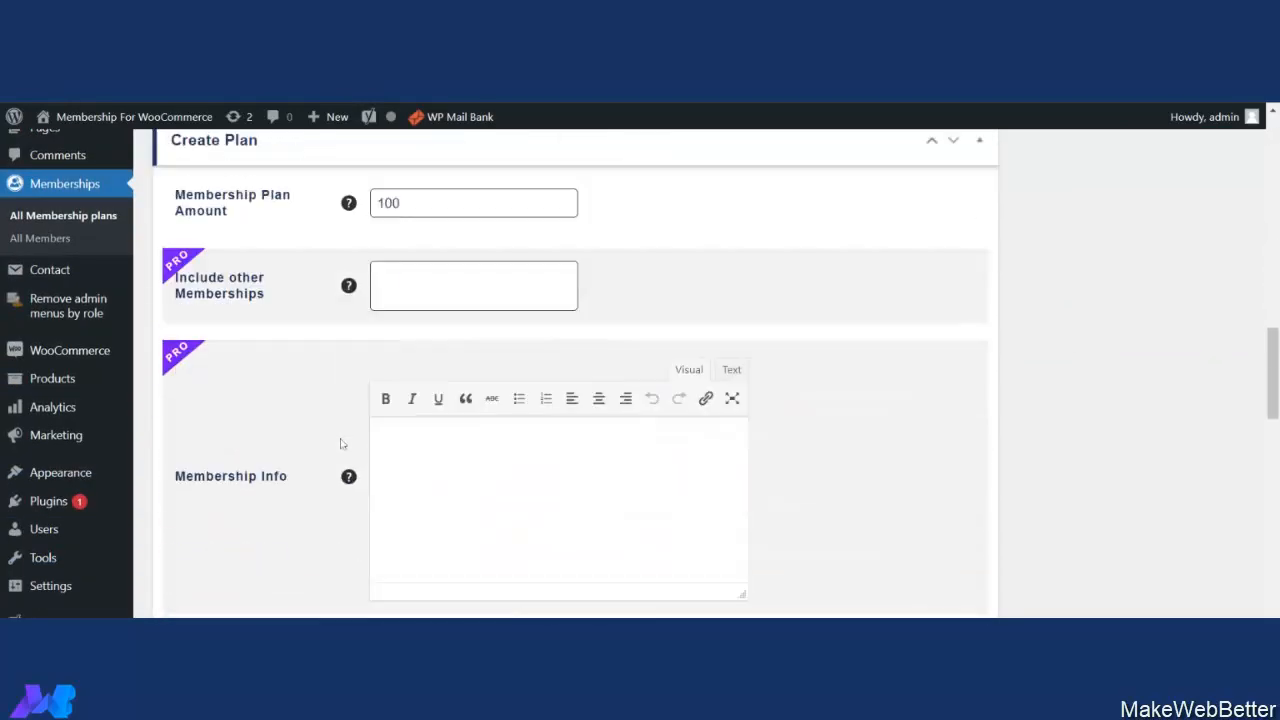
pyautogui.scroll(-5, 341, 443)
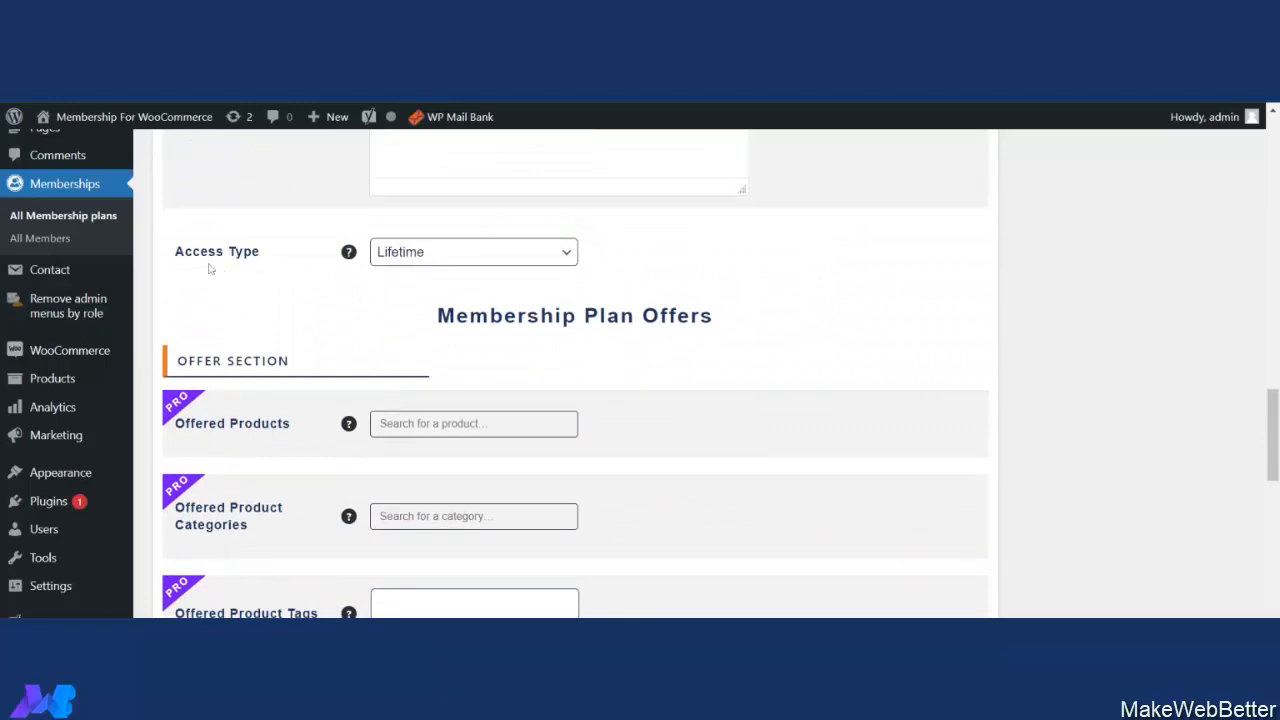
pyautogui.click(460, 253)
pyautogui.click(437, 292)
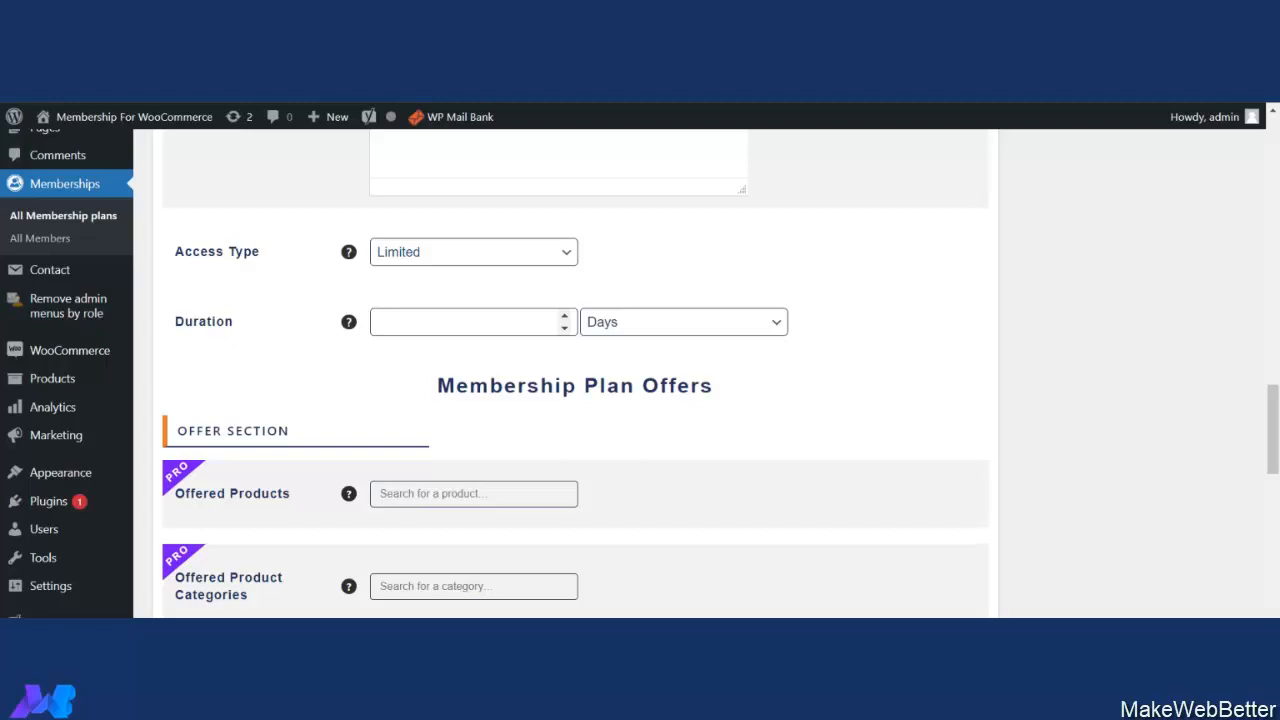
# Search the plugin directory for "subscription for woocommerce", then install and activate the Subscriptions For WooCommerce plugin by MakeWebBetter
pyautogui.moveTo(77, 502)
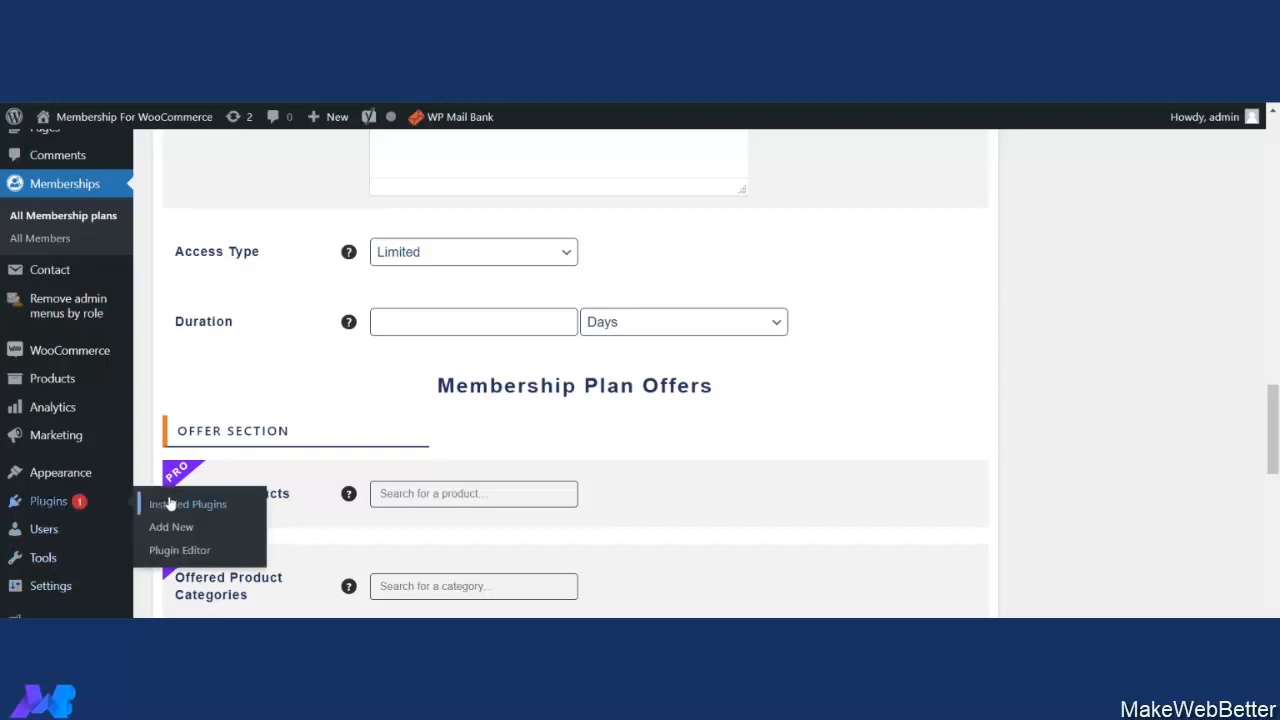
pyautogui.click(170, 527)
pyautogui.write('subsc')
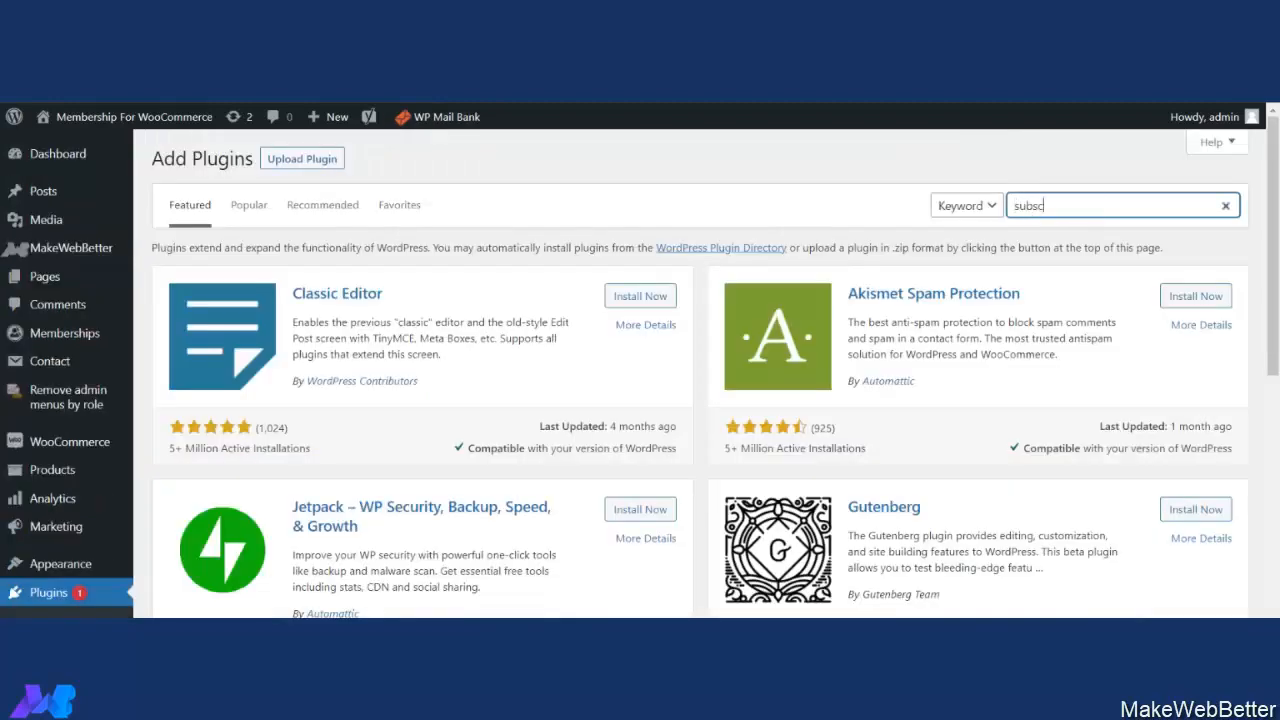
pyautogui.write('ription for woocommerce')
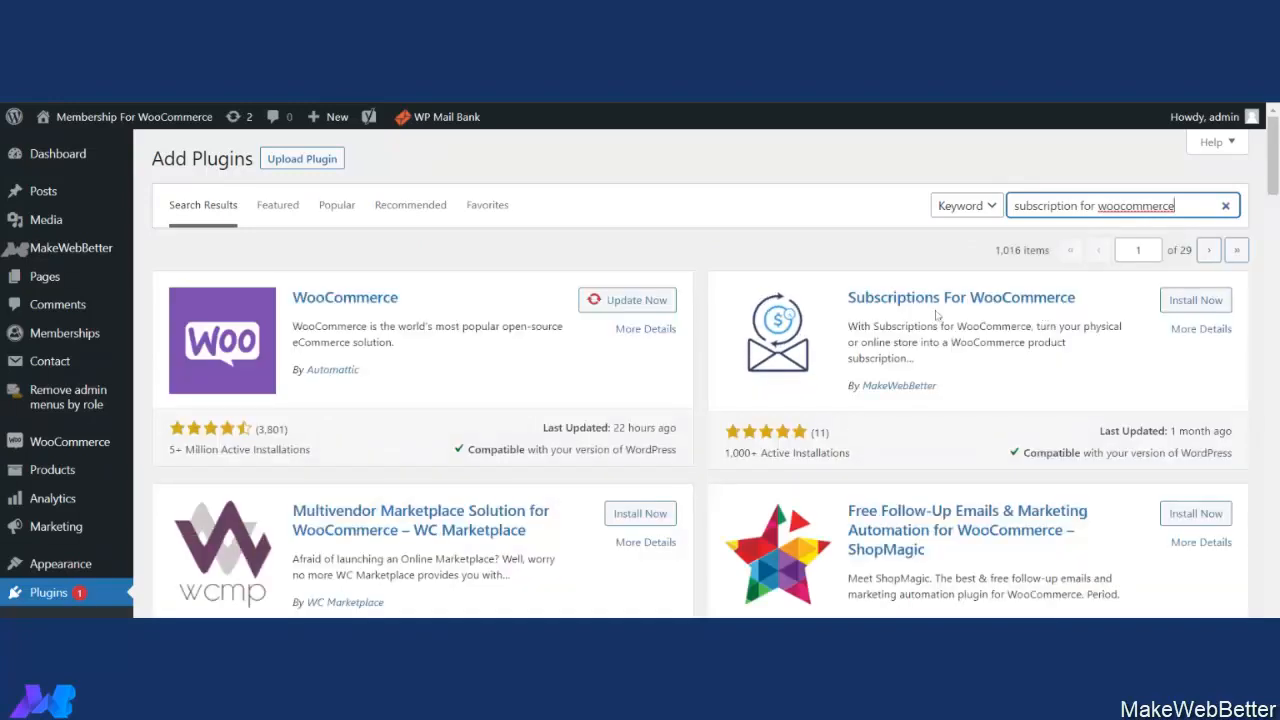
pyautogui.click(1190, 306)
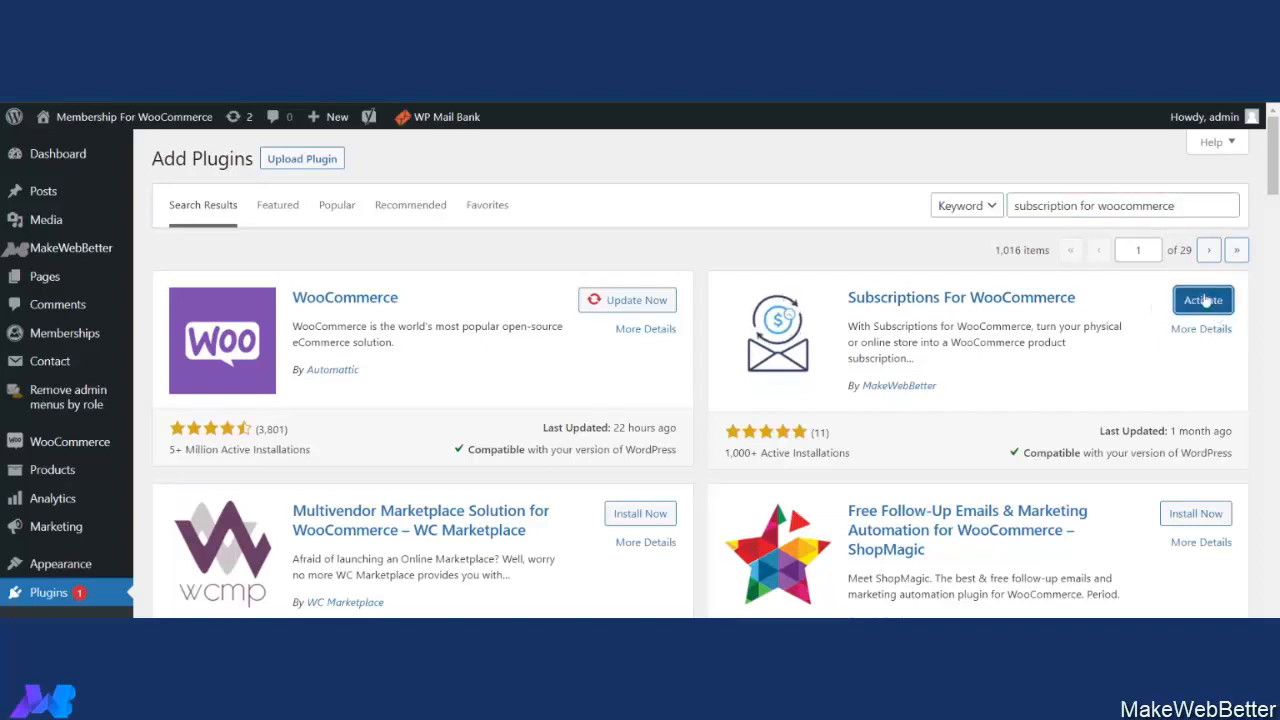
pyautogui.click(1203, 301)
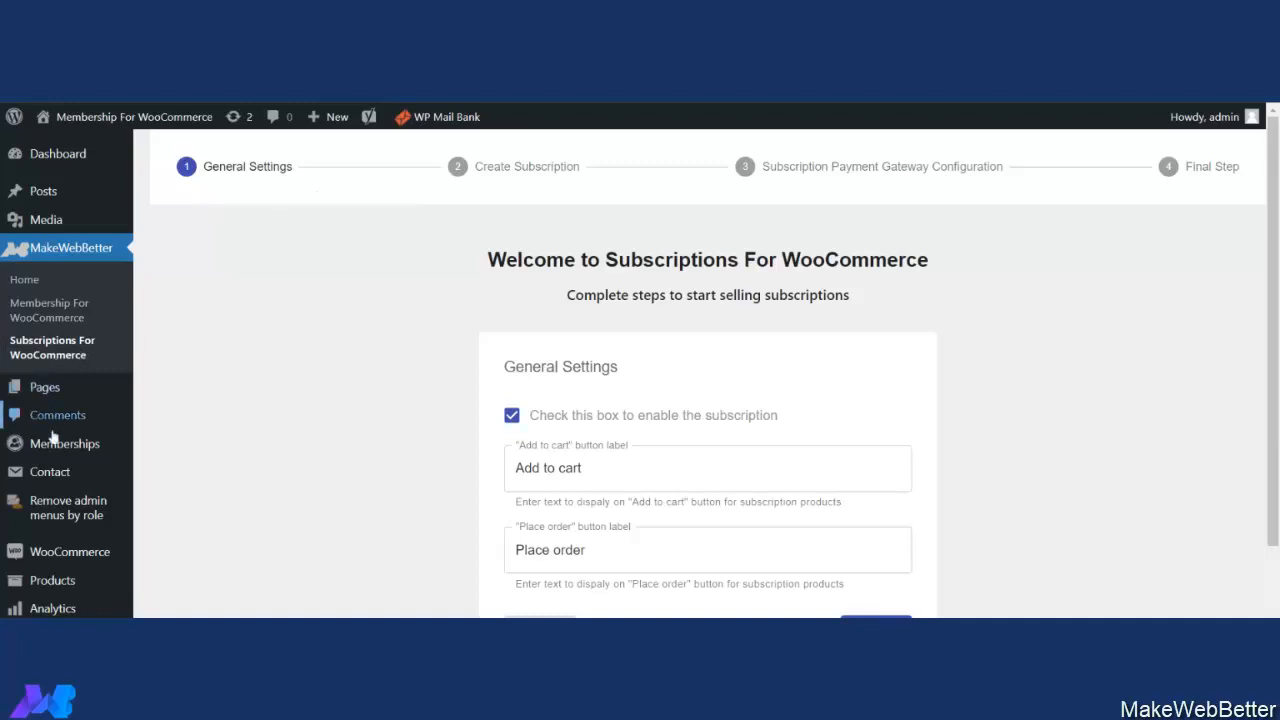
# Reopen the Silver membership plan for editing and choose the Limited access type
pyautogui.click(68, 316)
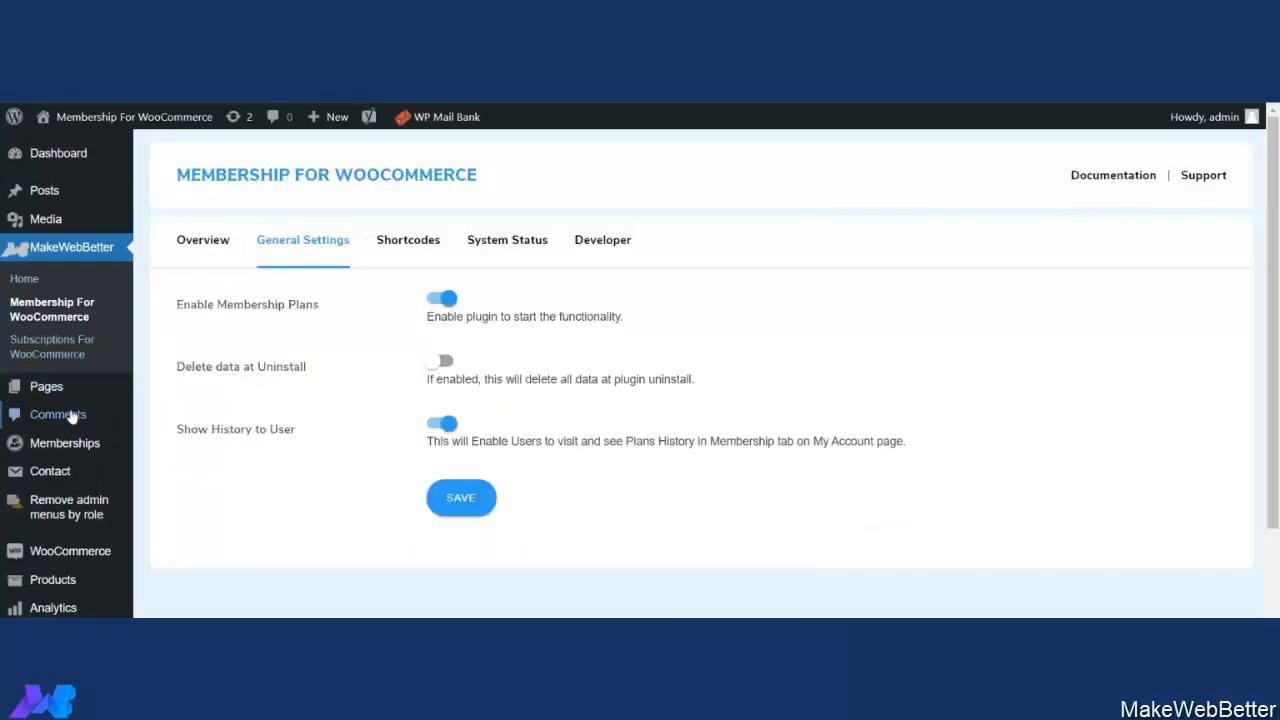
pyautogui.moveTo(74, 443)
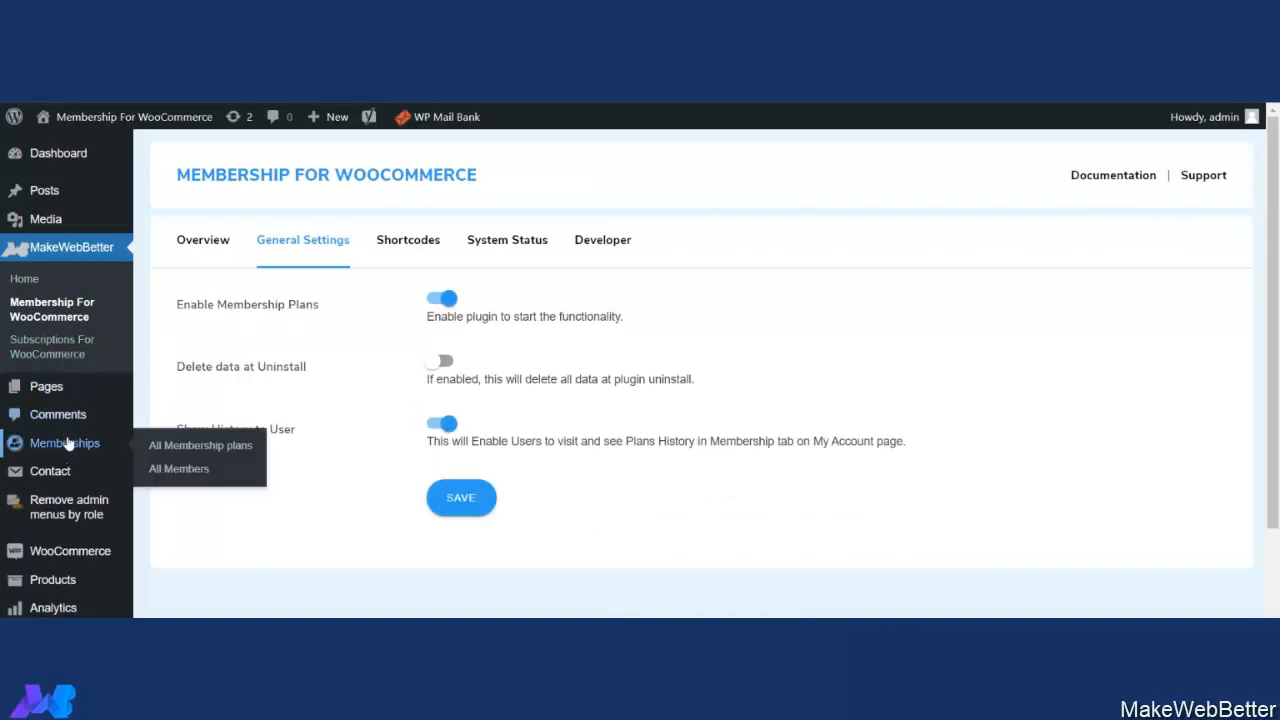
pyautogui.click(168, 446)
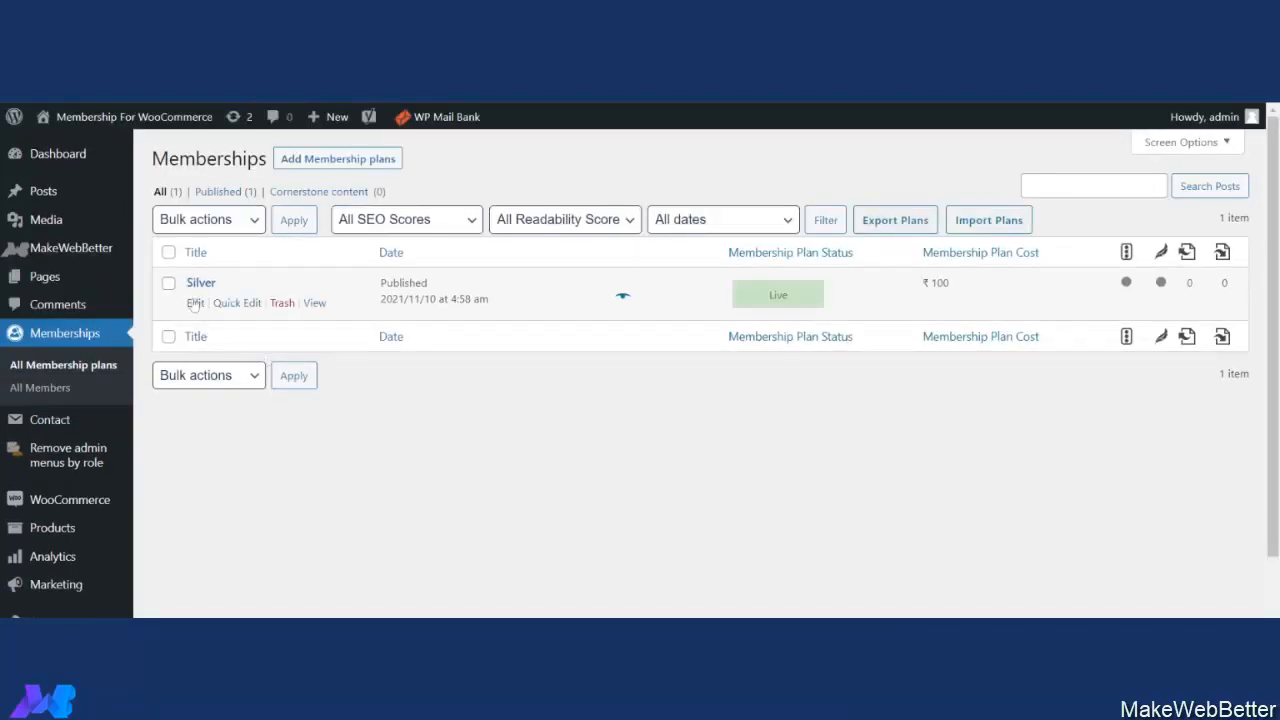
pyautogui.click(195, 304)
pyautogui.scroll(-10, 525, 420)
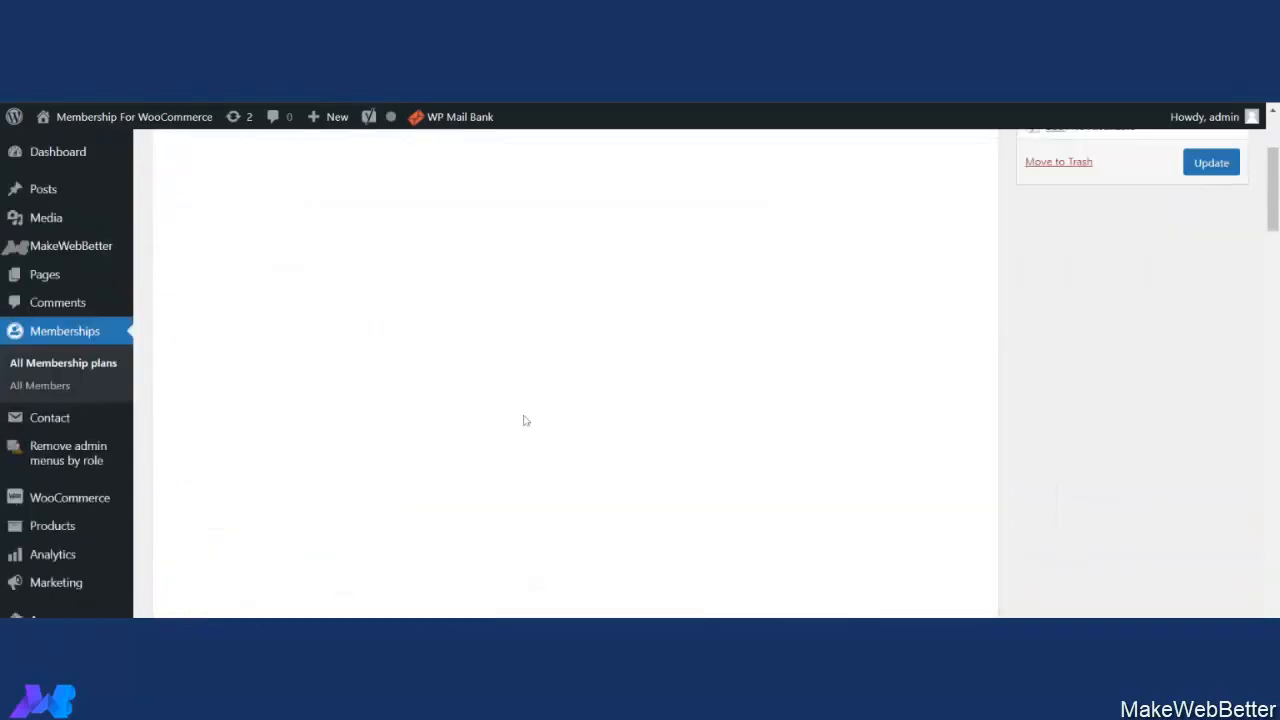
pyautogui.scroll(-15, 524, 420)
pyautogui.scroll(-3, 537, 382)
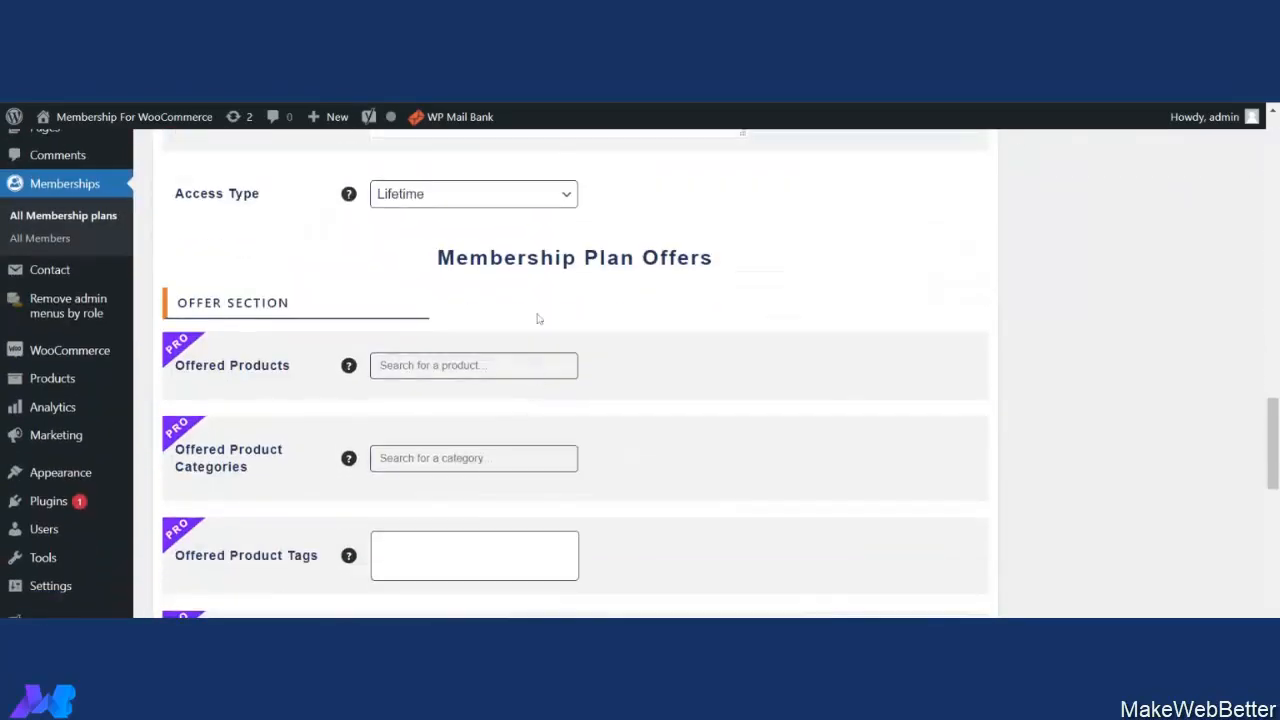
pyautogui.click(501, 239)
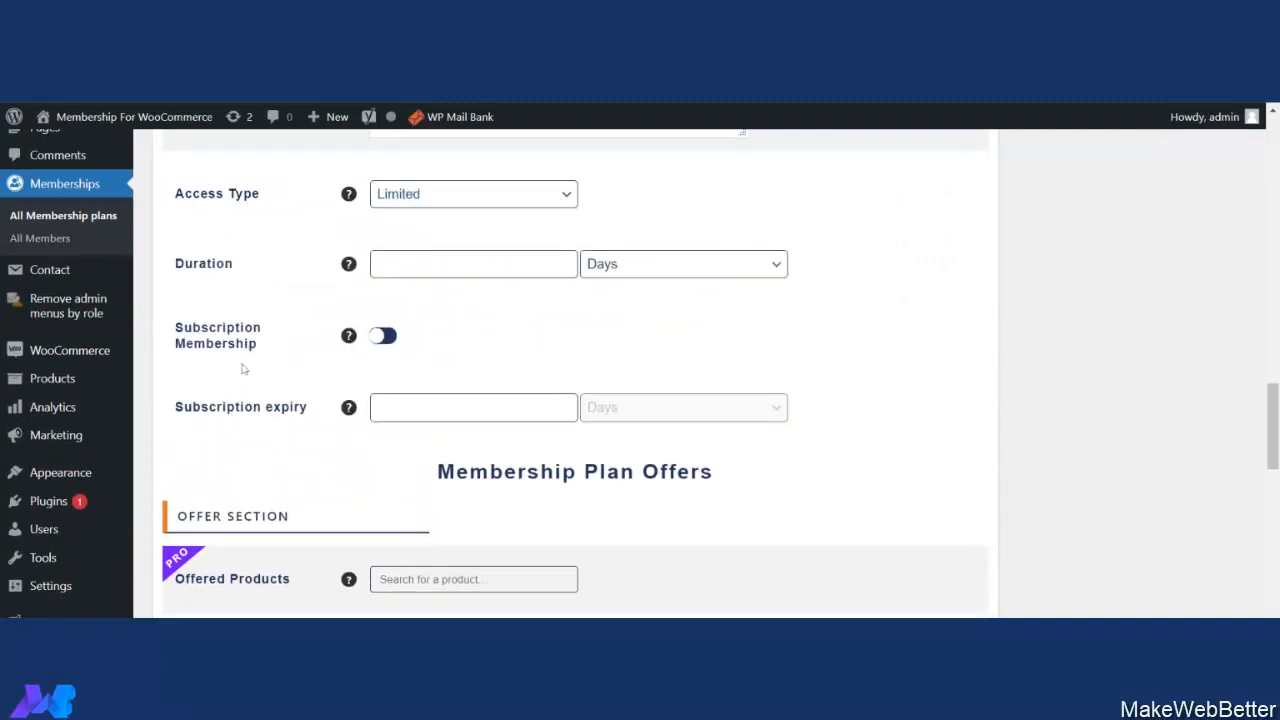
# Try the Subscription Membership option with the duration unit set to Weeks, and review the plan's offer, included and features sections
pyautogui.click(383, 338)
pyautogui.click(665, 285)
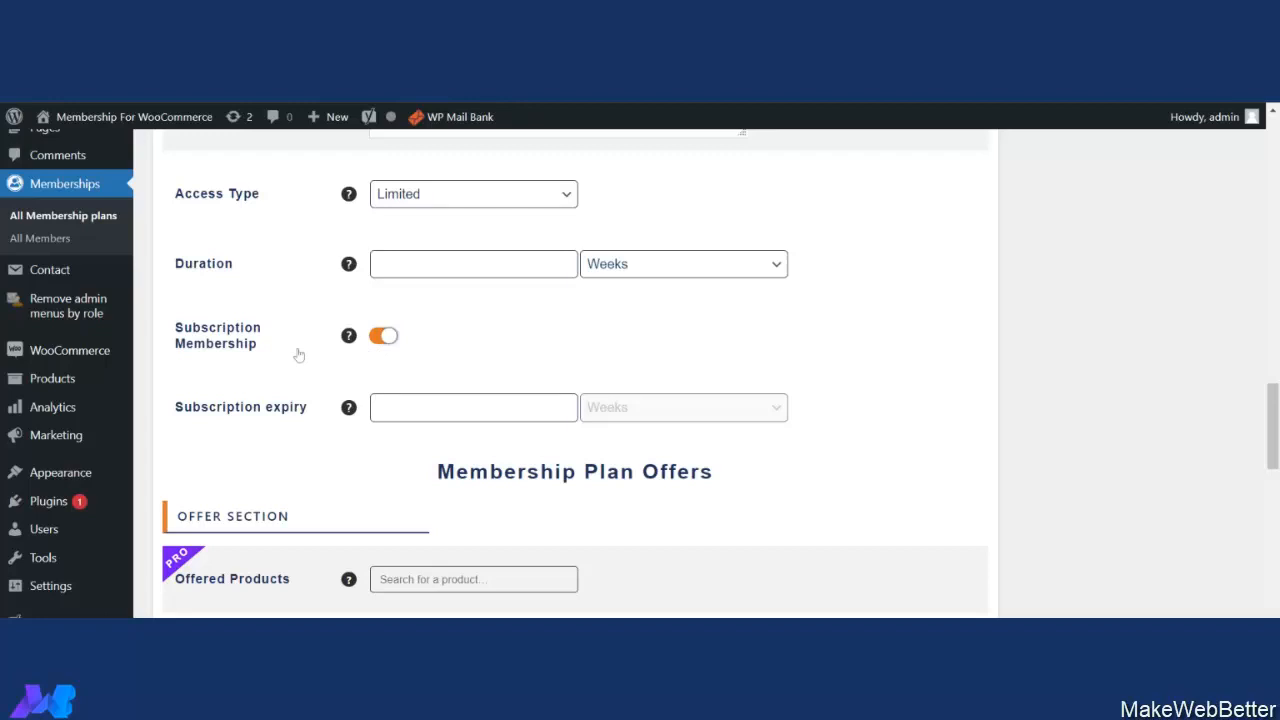
pyautogui.click(383, 336)
pyautogui.scroll(-3, 470, 347)
pyautogui.scroll(-10, 470, 347)
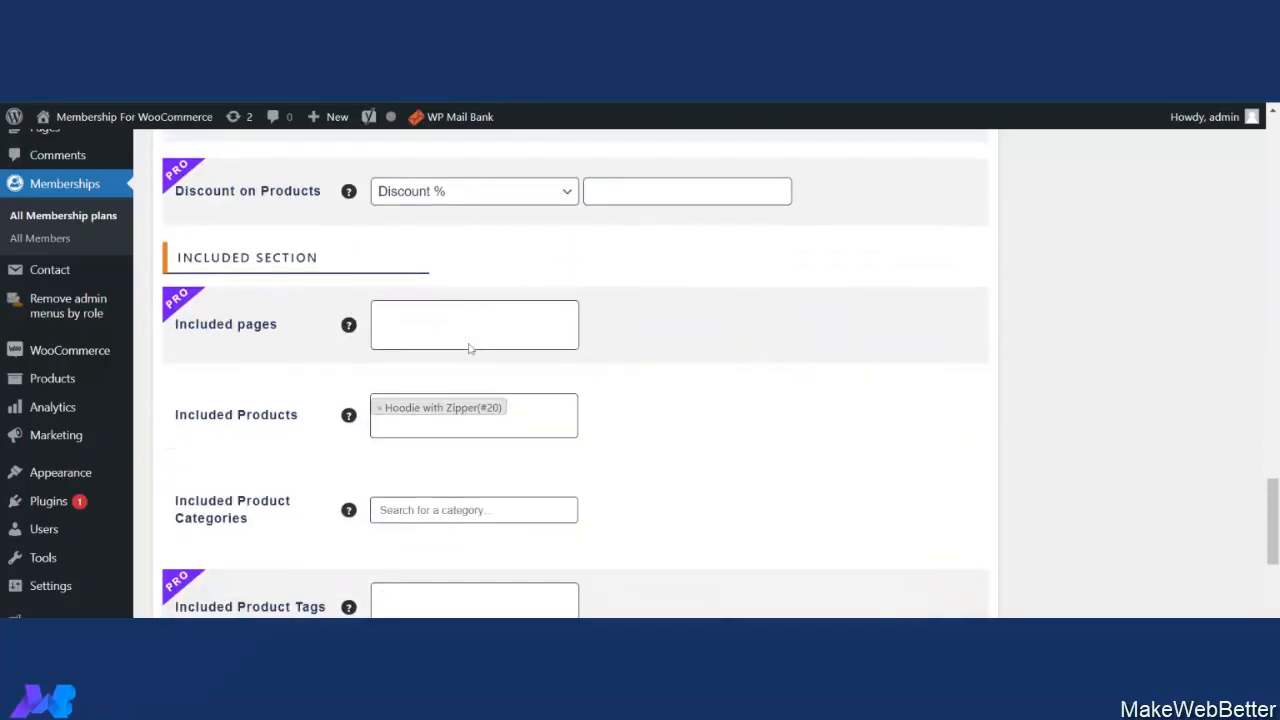
pyautogui.scroll(-3, 470, 348)
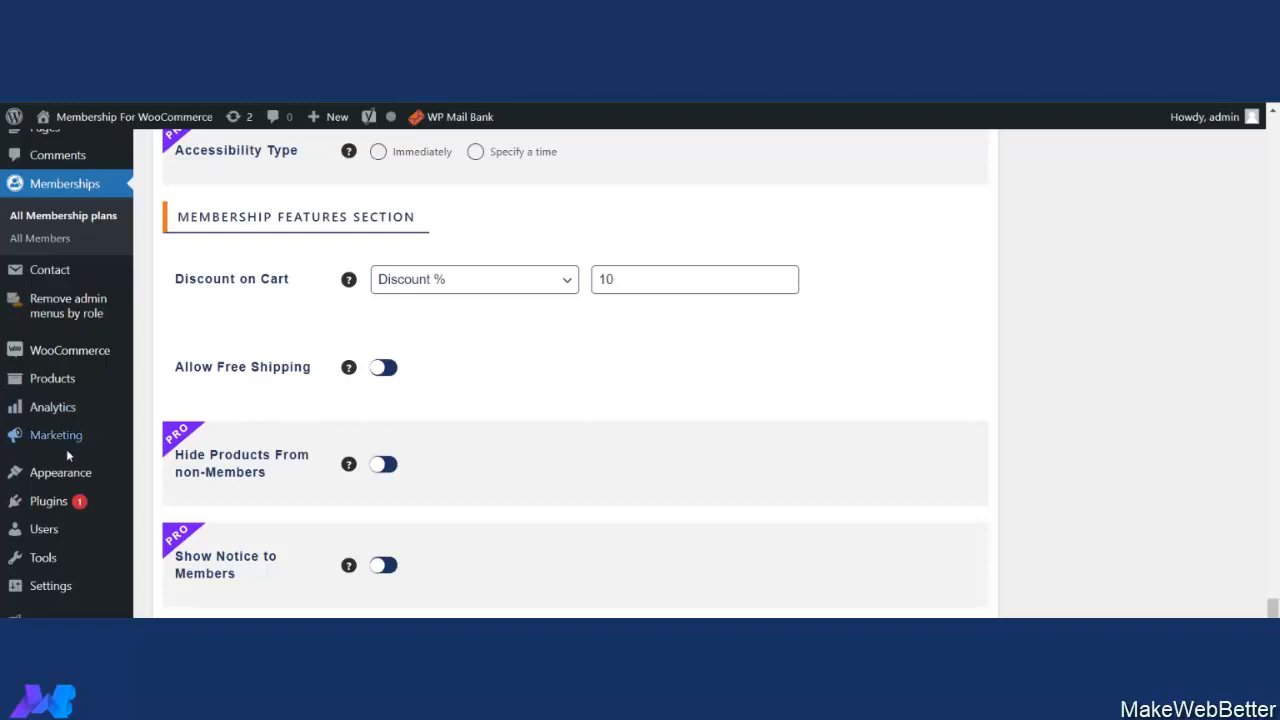
# Open the WooCommerce shipping settings and review the existing shipping zones and their methods
pyautogui.moveTo(68, 355)
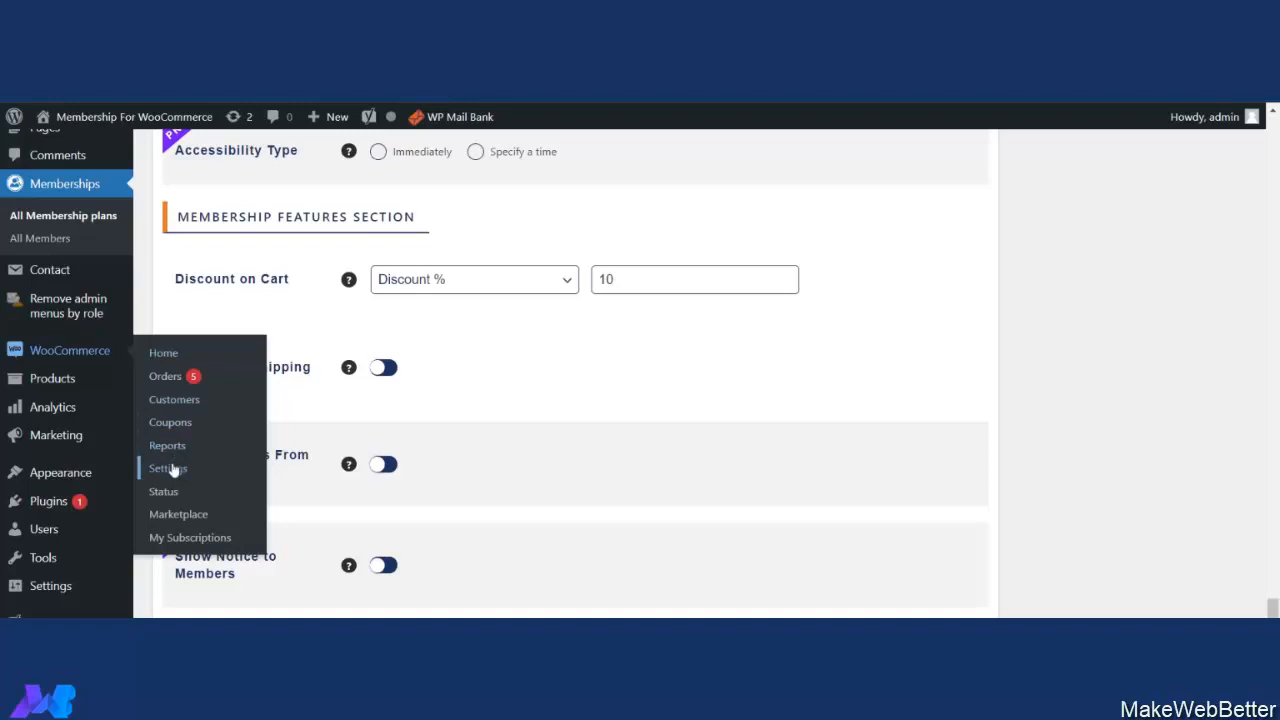
pyautogui.click(238, 463)
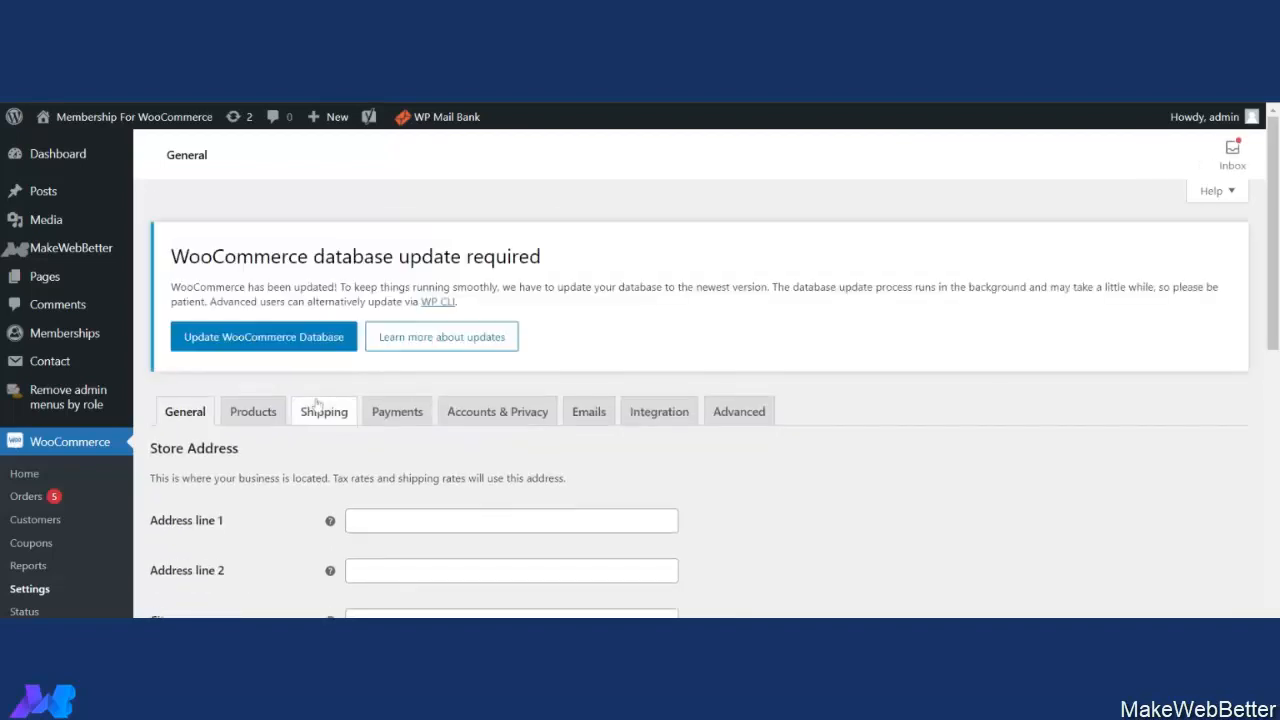
pyautogui.click(316, 412)
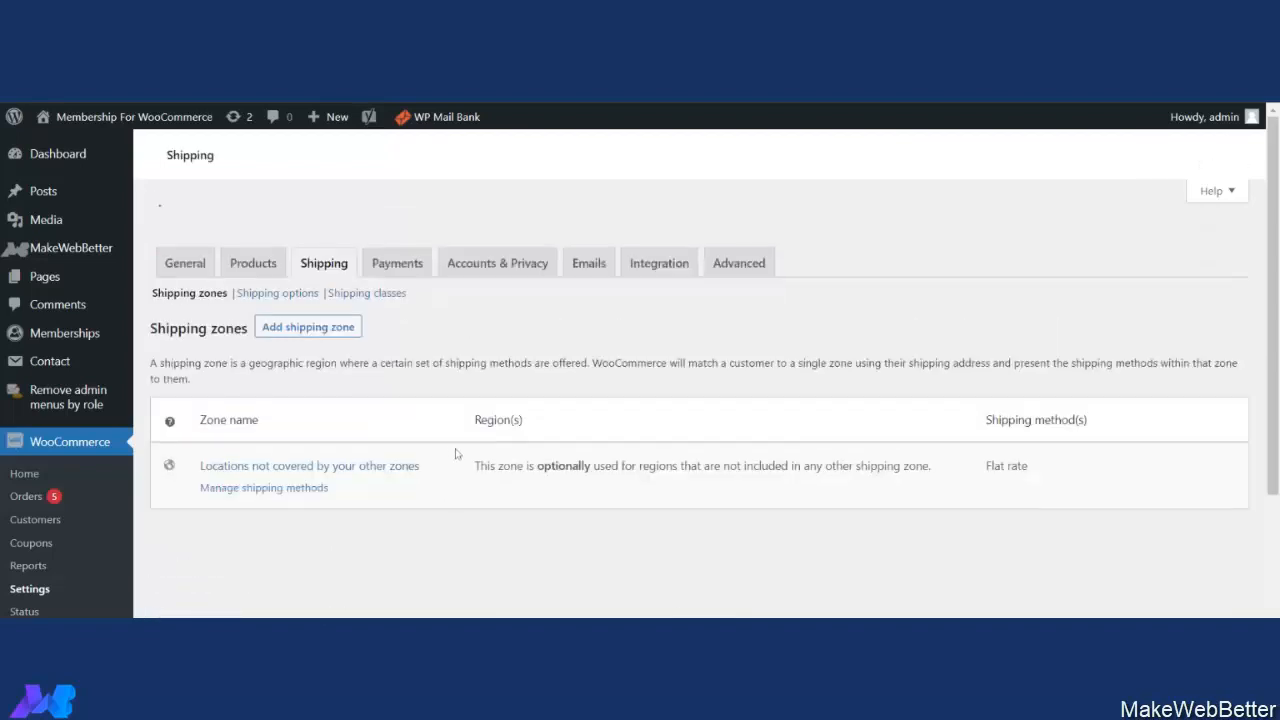
pyautogui.scroll(-3, 489, 458)
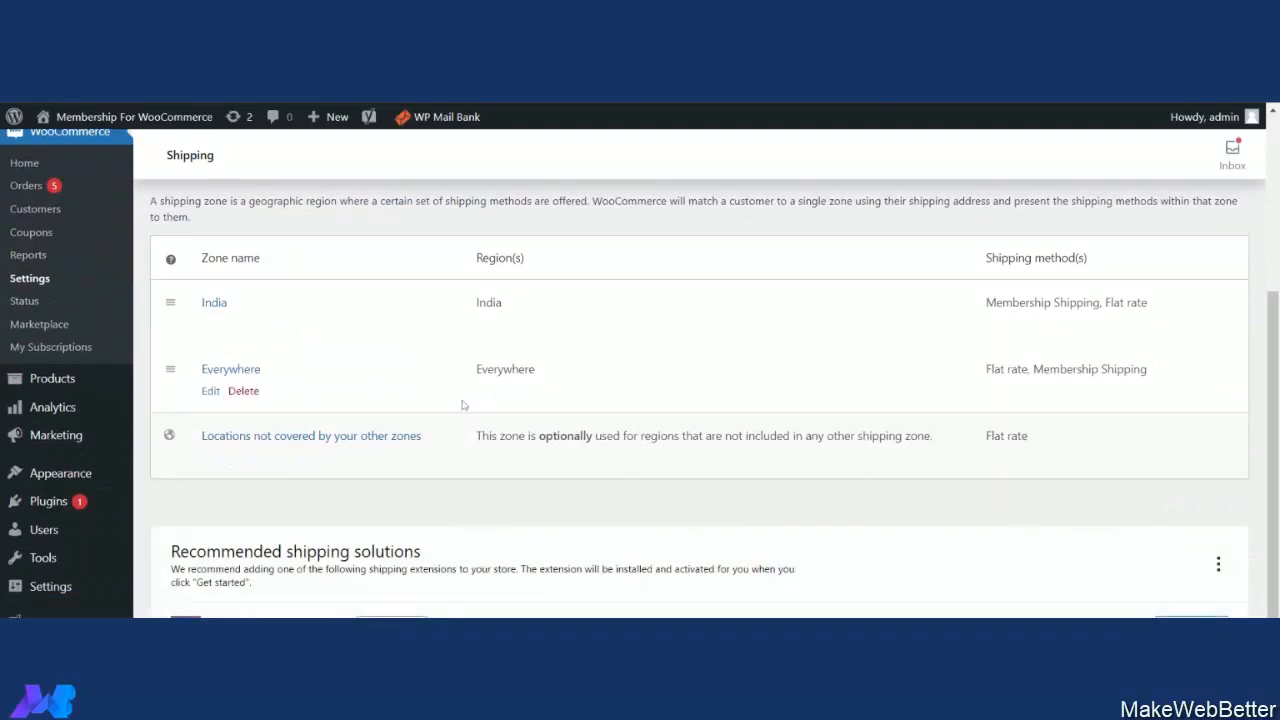
pyautogui.scroll(2, 462, 418)
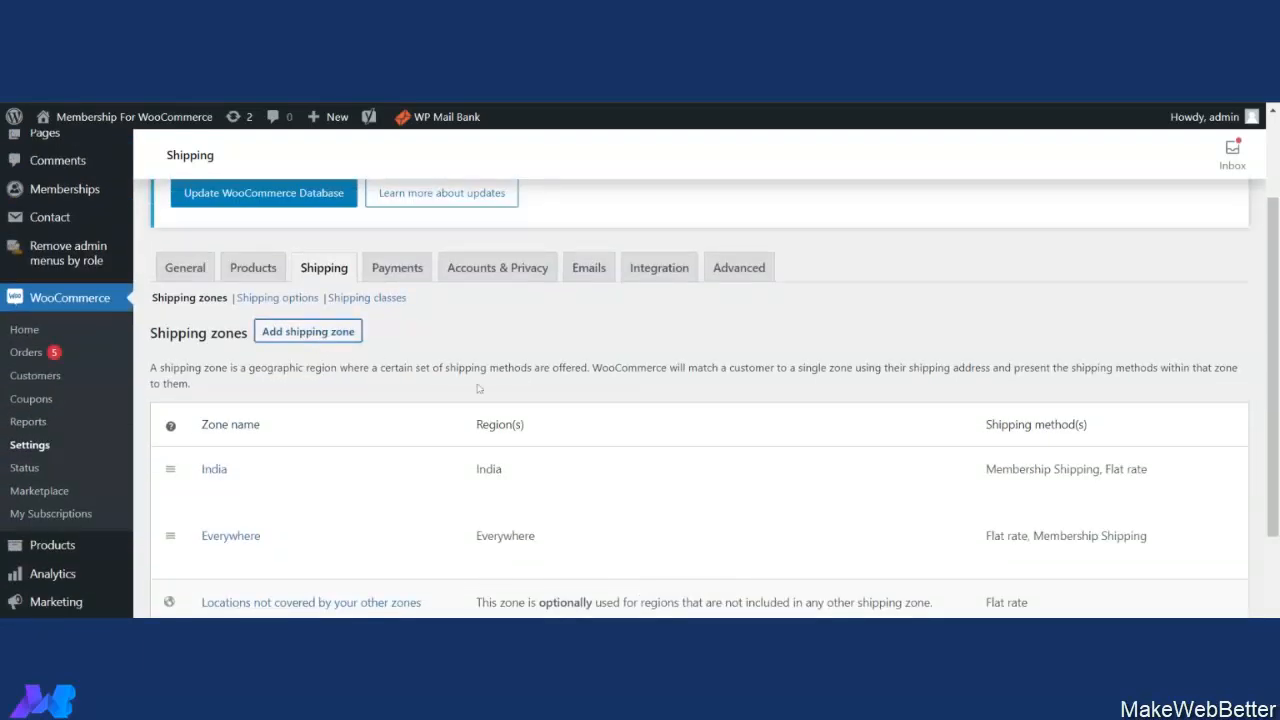
# Start a new shipping zone and add the Membership Shipping method to it
pyautogui.scroll(-3, 587, 433)
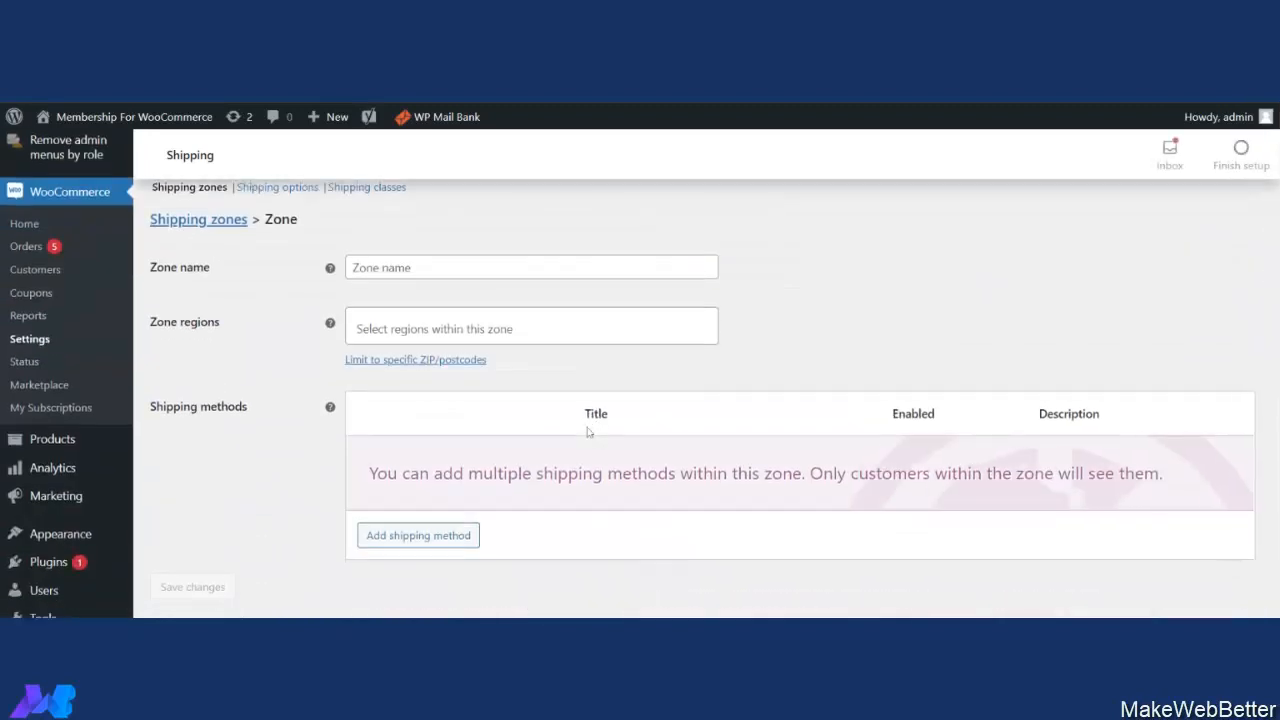
pyautogui.scroll(-1, 588, 432)
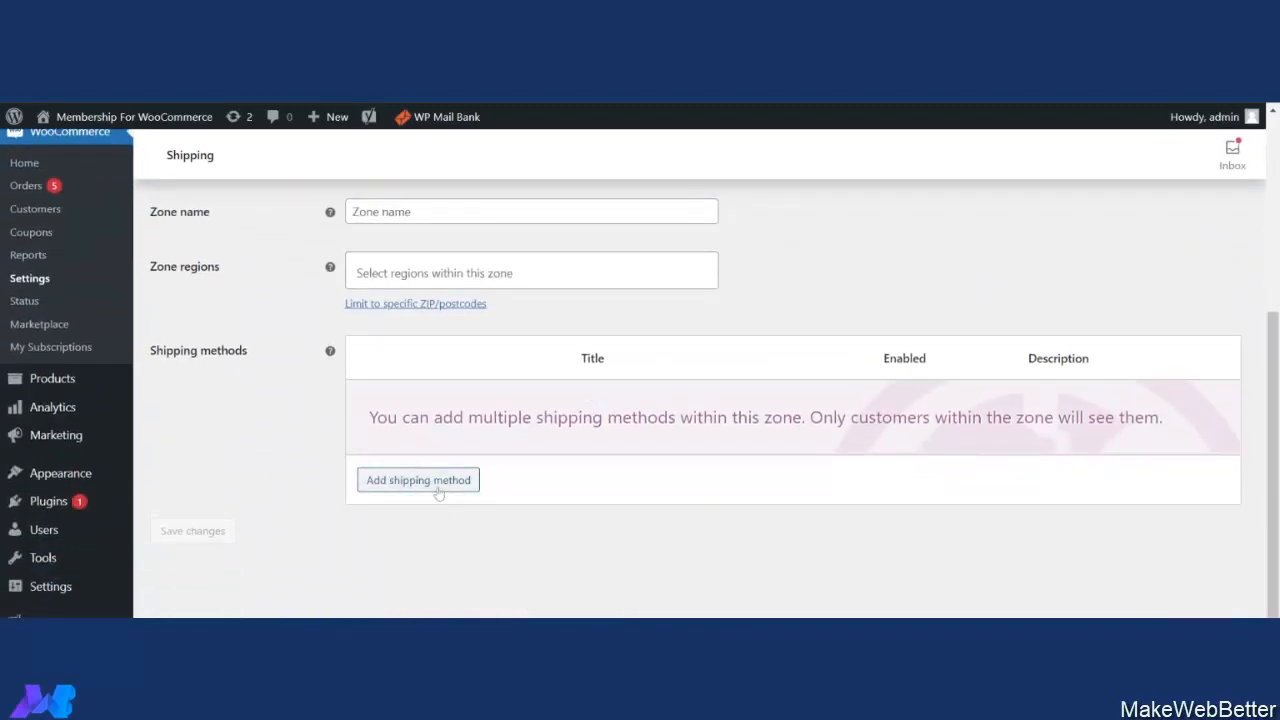
pyautogui.click(437, 491)
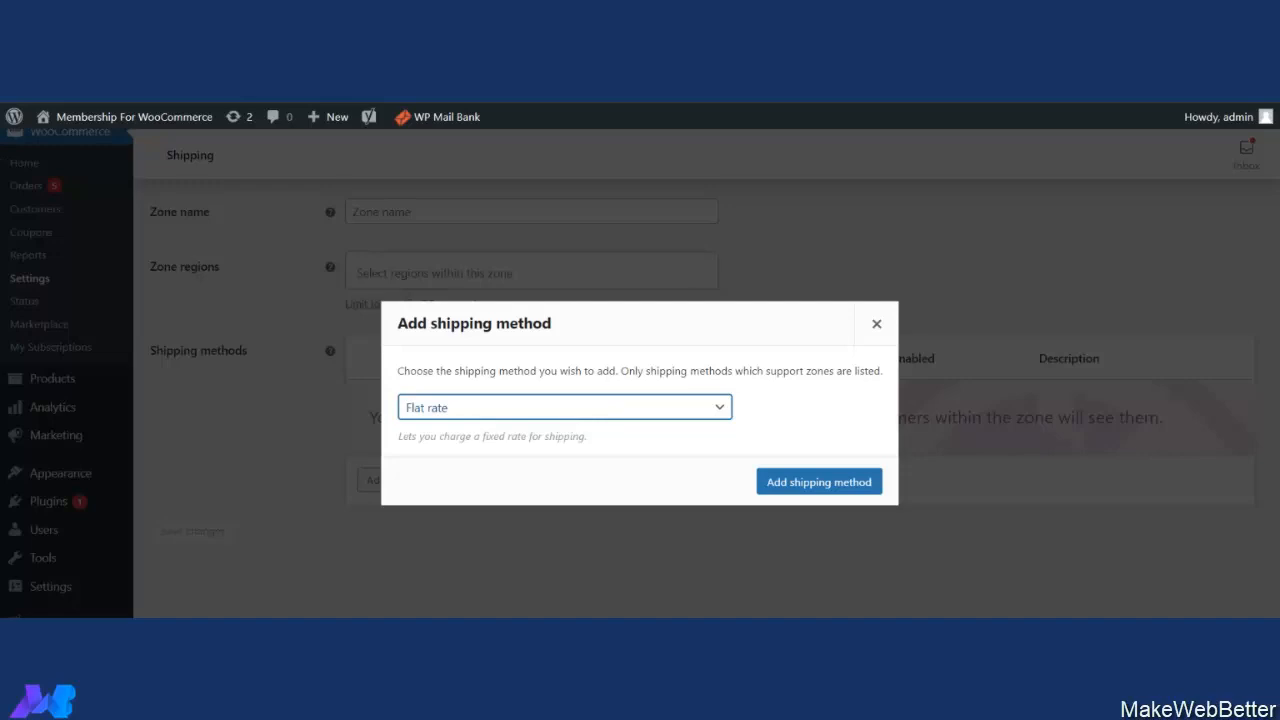
pyautogui.click(463, 475)
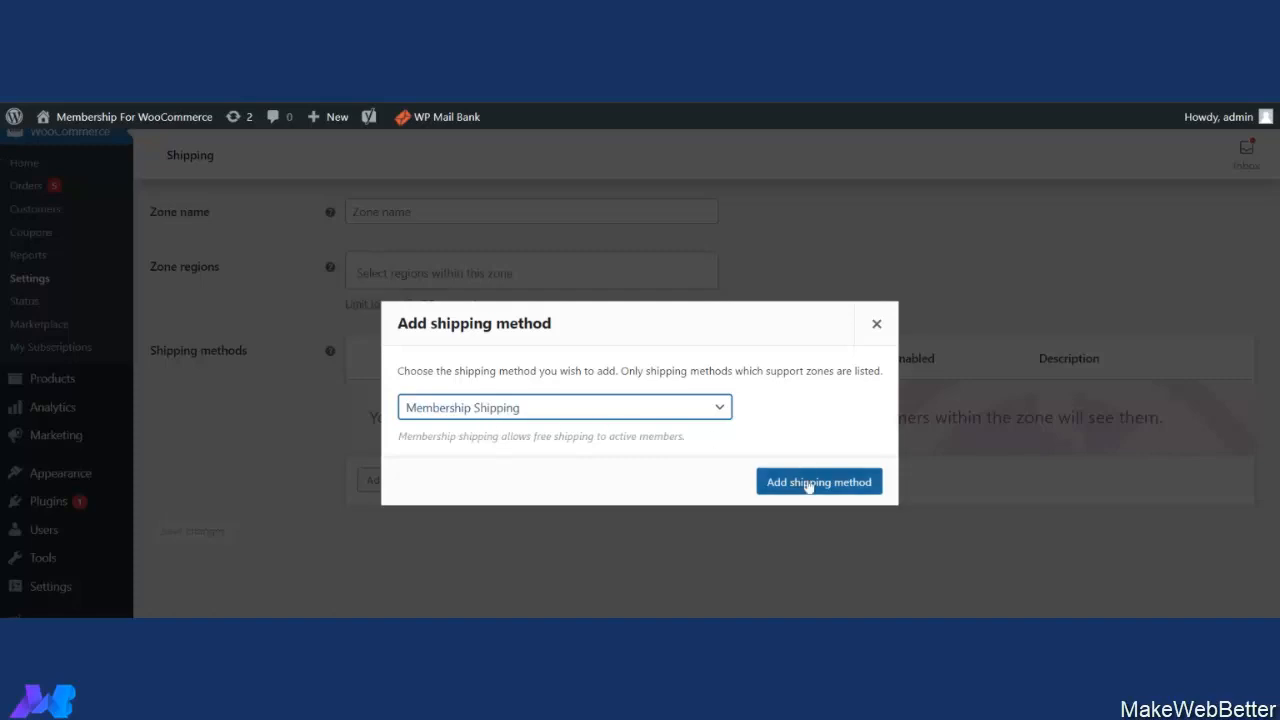
pyautogui.click(810, 483)
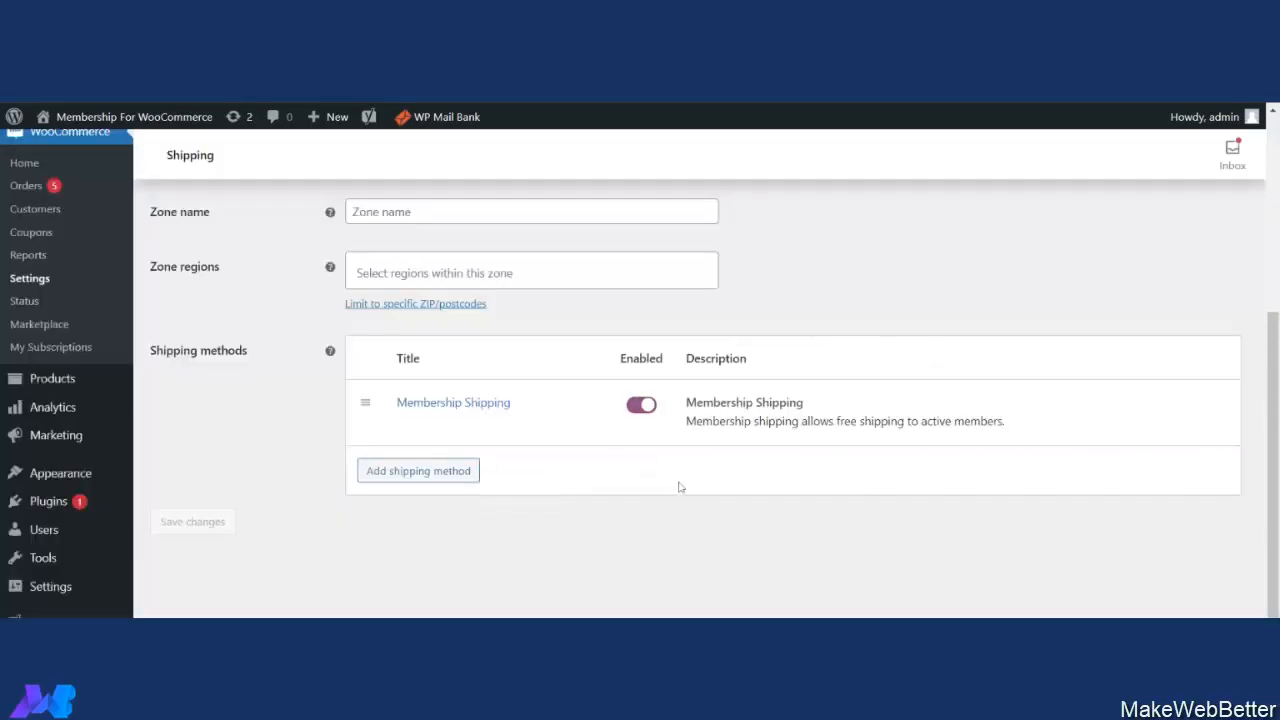
pyautogui.moveTo(433, 438)
# Return to the Silver membership plan's edit page and enable Allow Free Shipping in the membership features section
pyautogui.scroll(3, 45, 430)
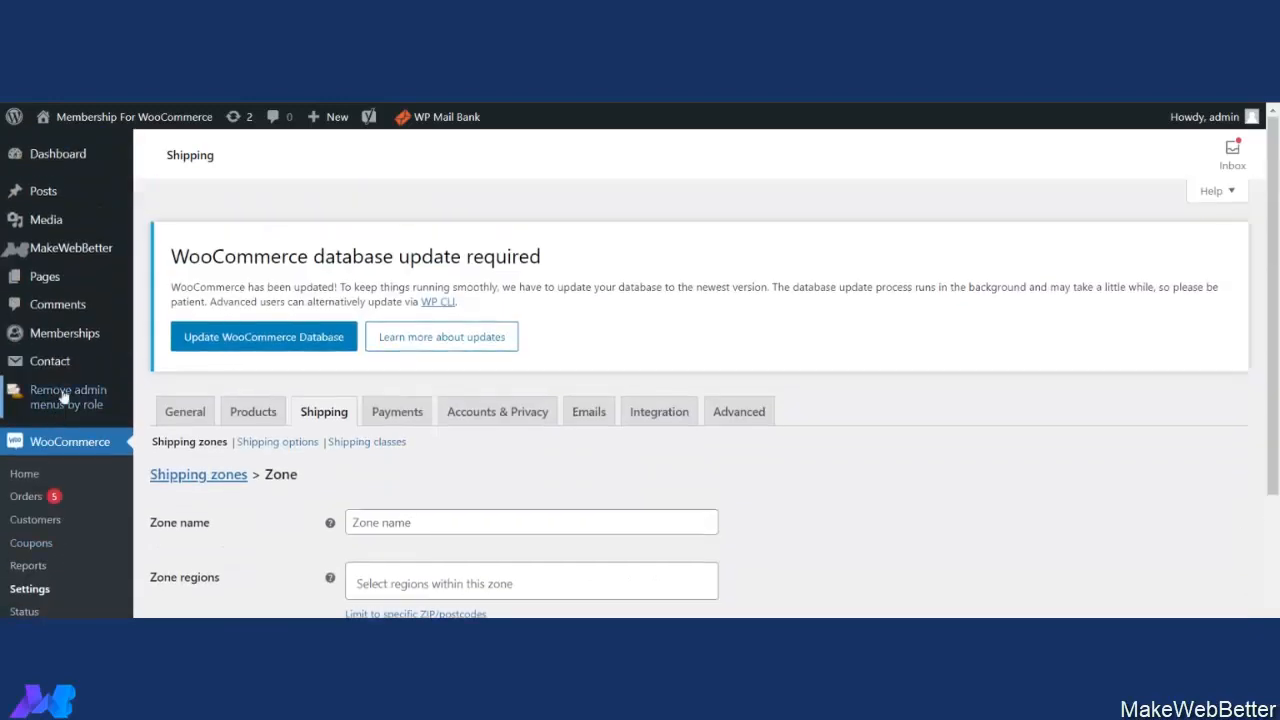
pyautogui.moveTo(80, 337)
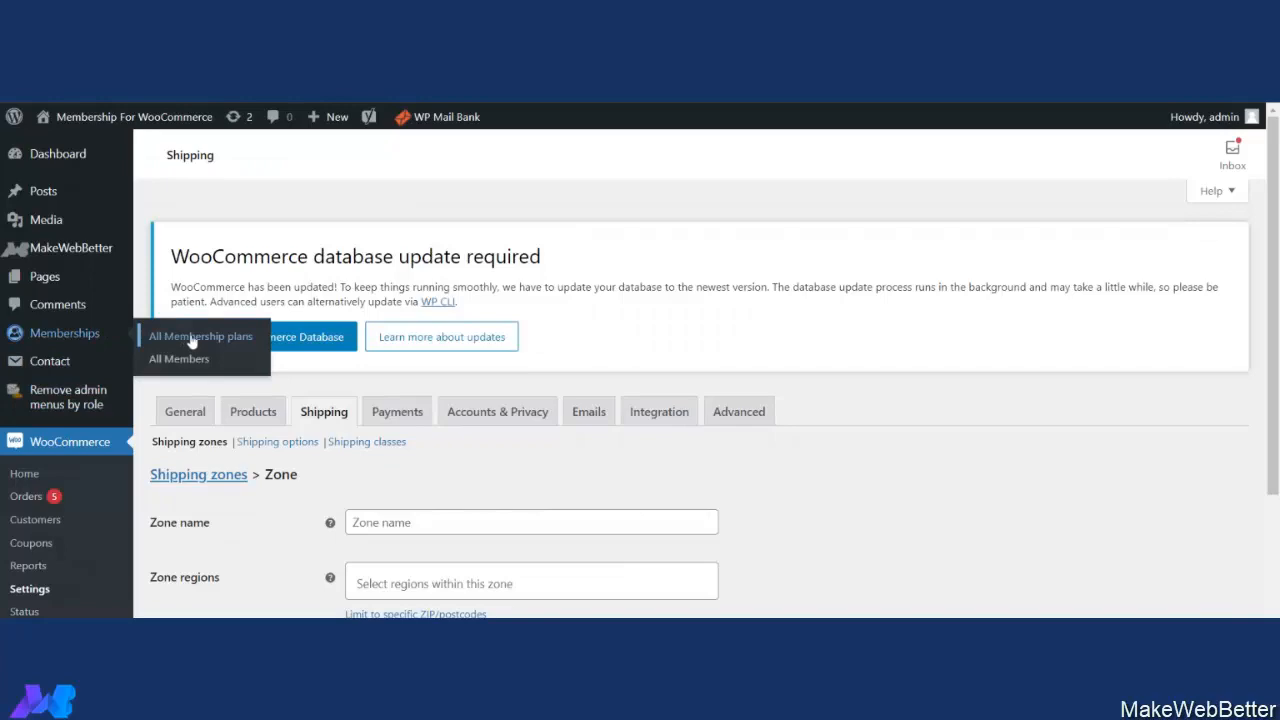
pyautogui.click(192, 340)
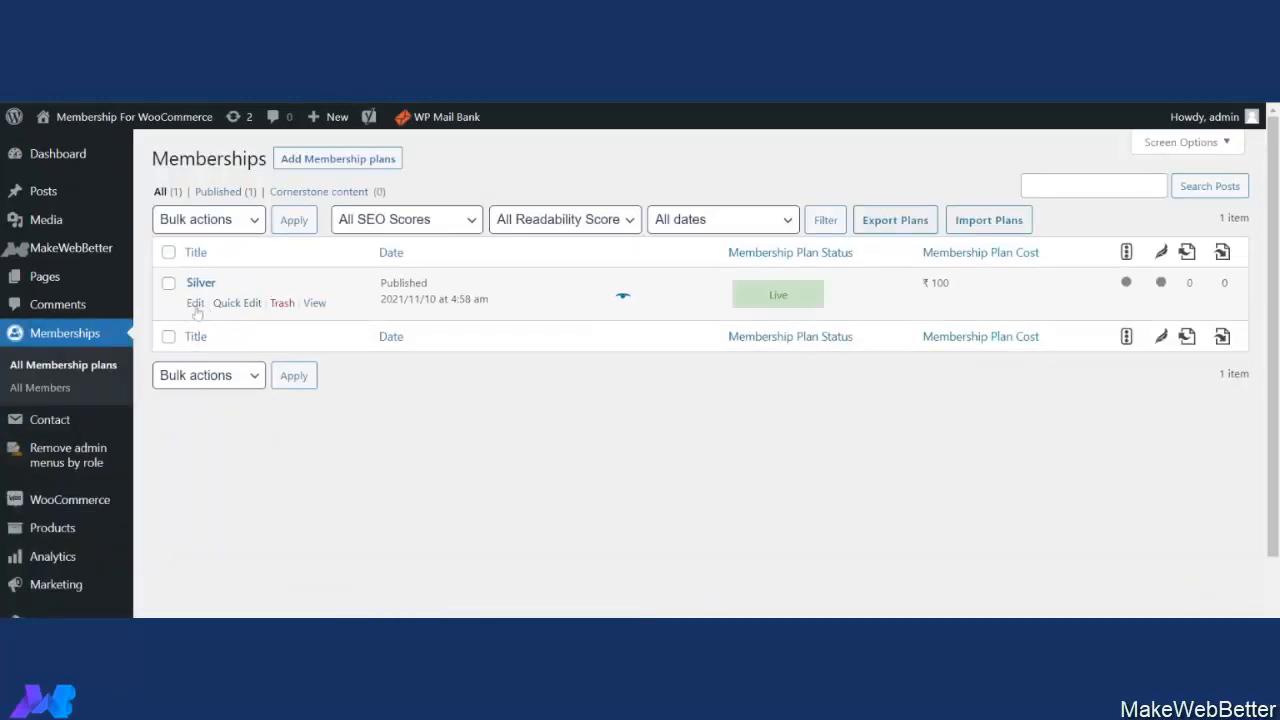
pyautogui.click(195, 303)
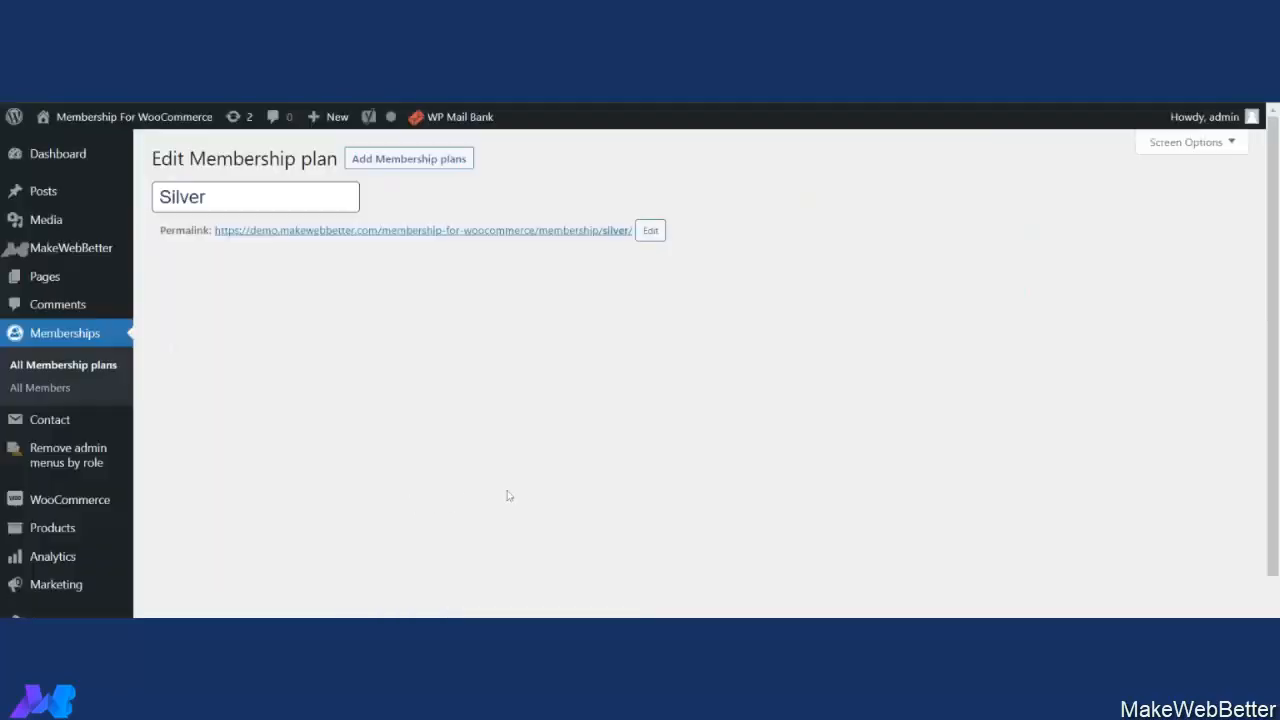
pyautogui.scroll(-5, 418, 525)
pyautogui.scroll(-10, 418, 525)
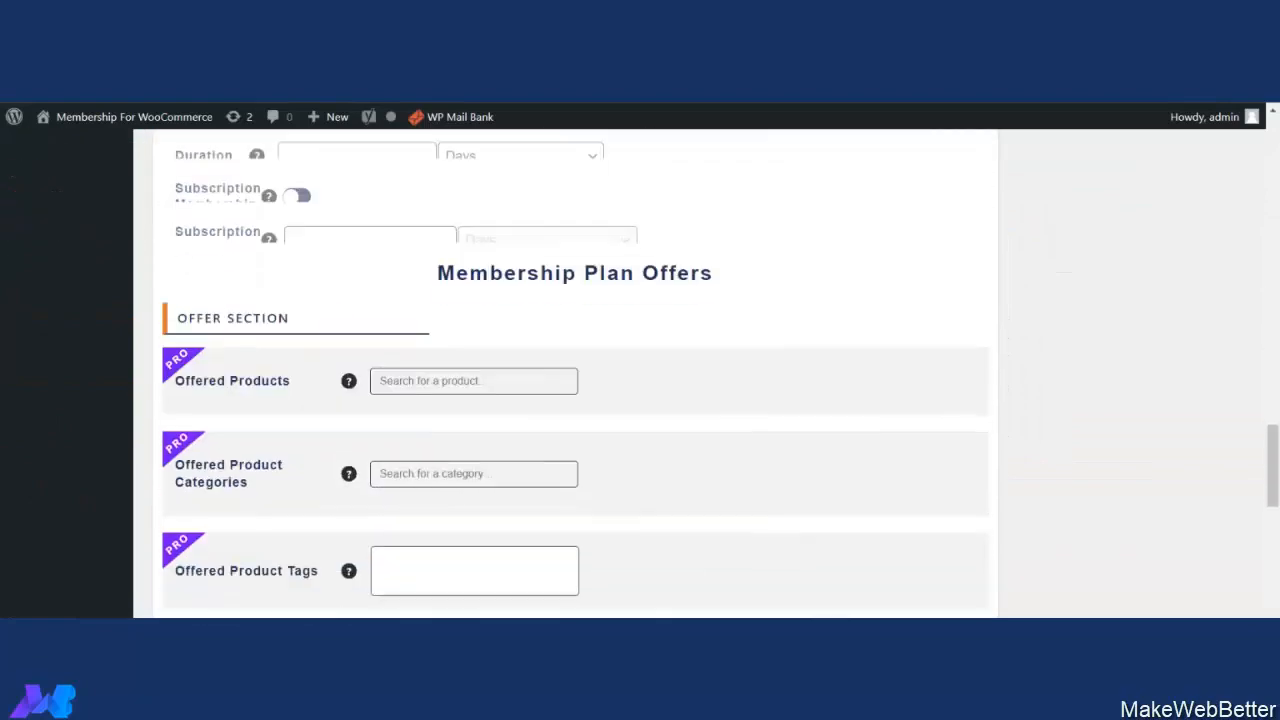
pyautogui.scroll(10, 418, 517)
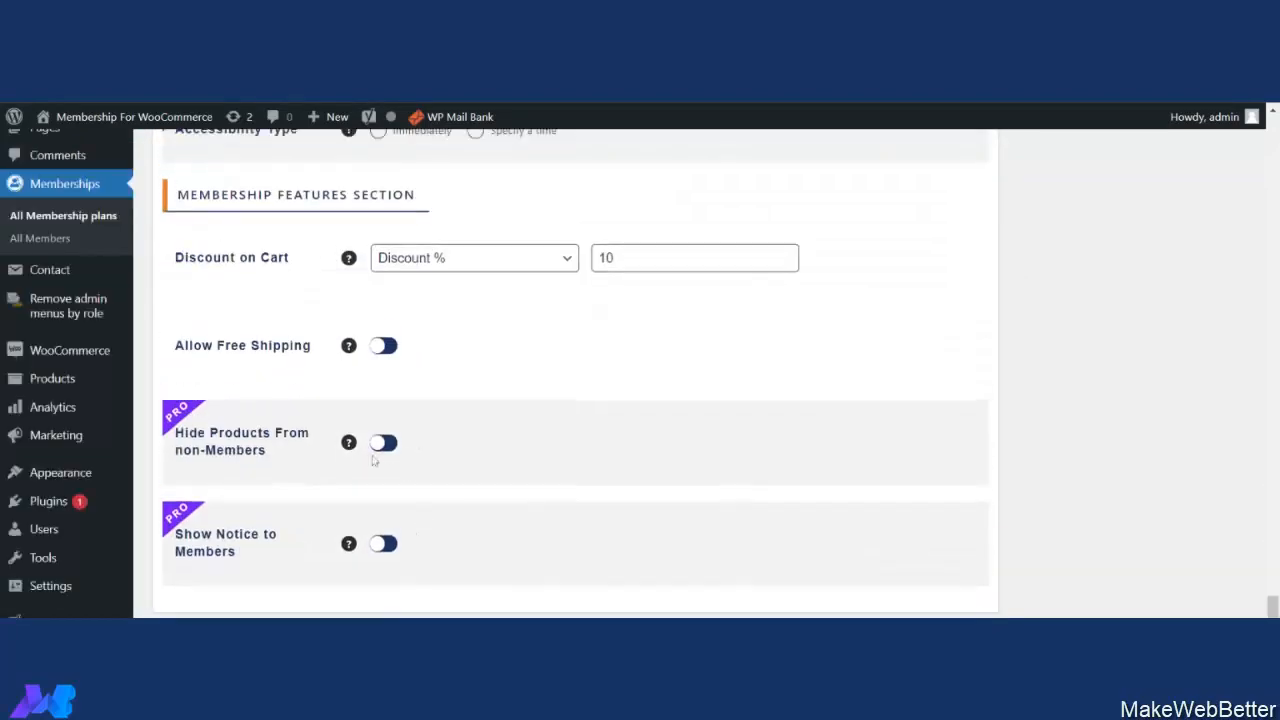
pyautogui.click(385, 347)
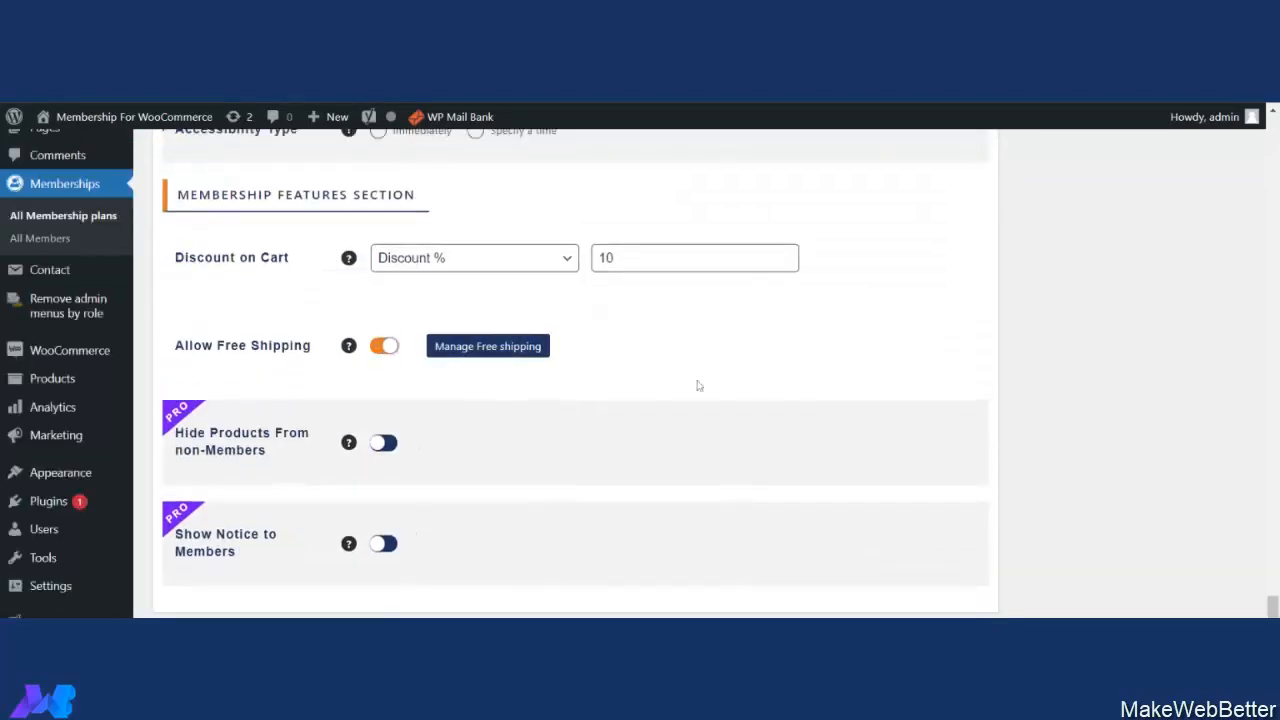
pyautogui.scroll(5, 551, 460)
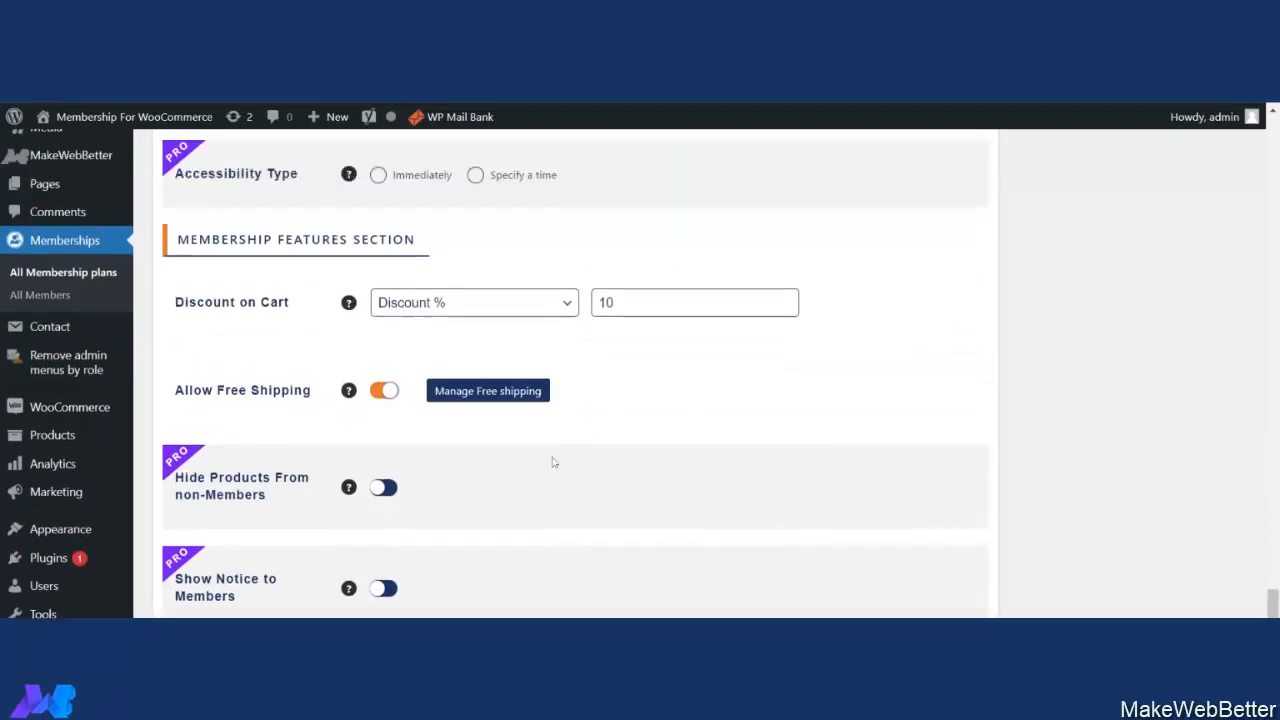
pyautogui.scroll(15, 1073, 425)
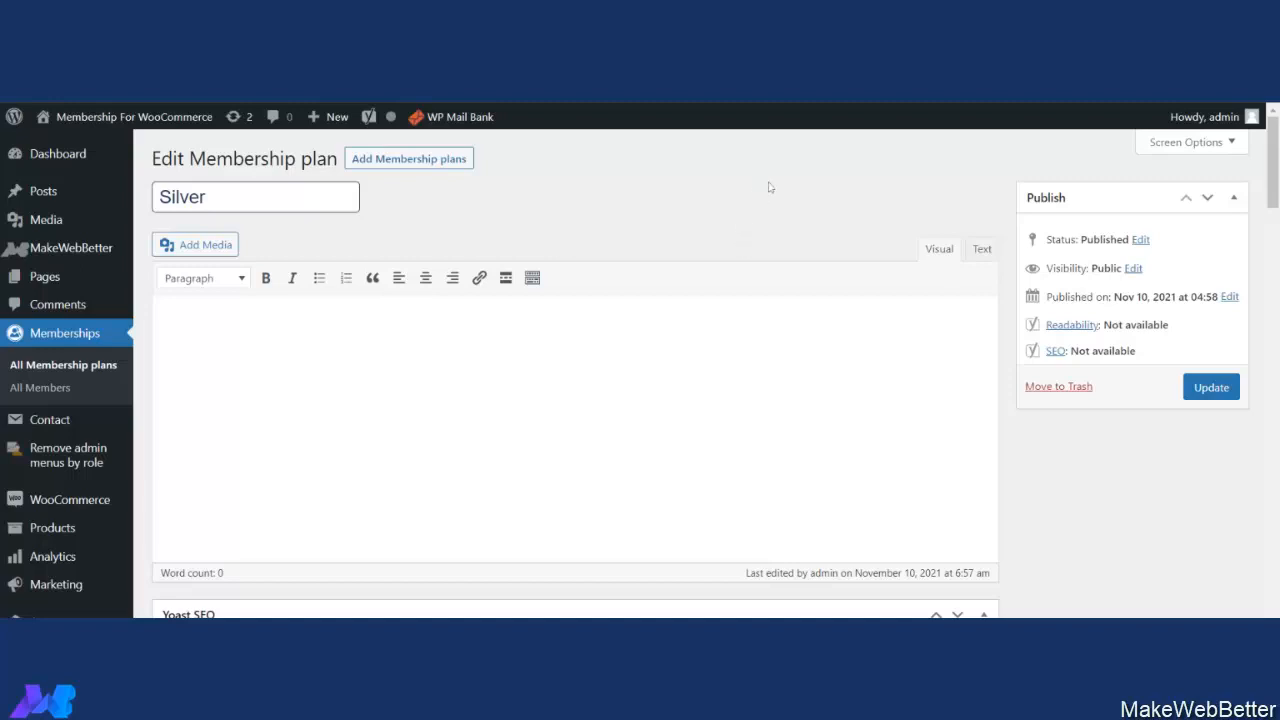
# View the list of all members and the MakeWebBetter plugin overview, ending at the Membership For WooCommerce general settings
pyautogui.click(70, 390)
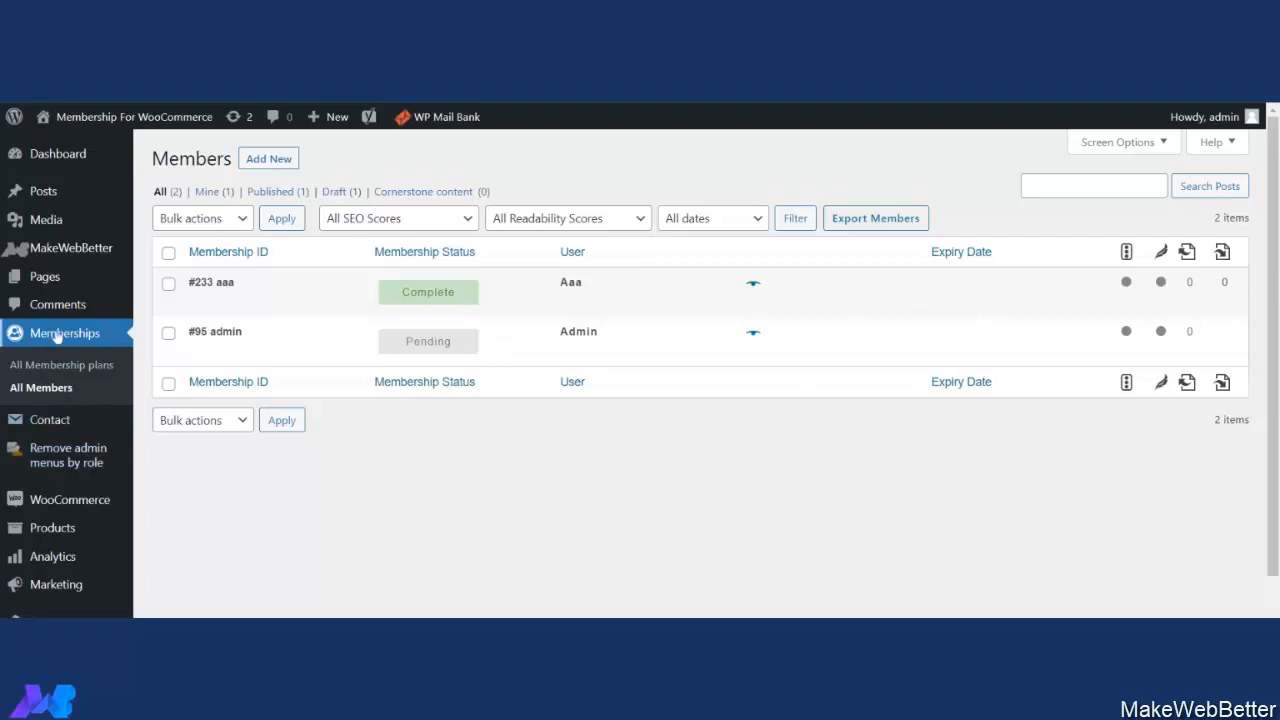
pyautogui.moveTo(72, 254)
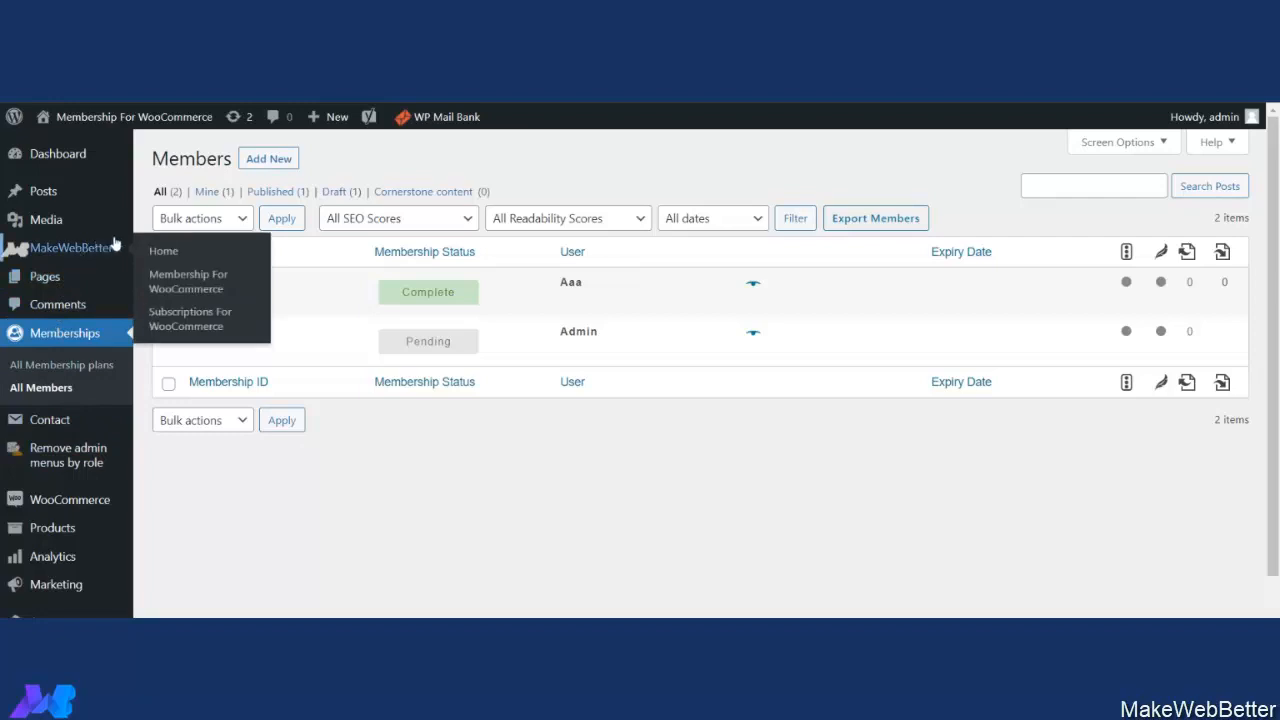
pyautogui.click(166, 251)
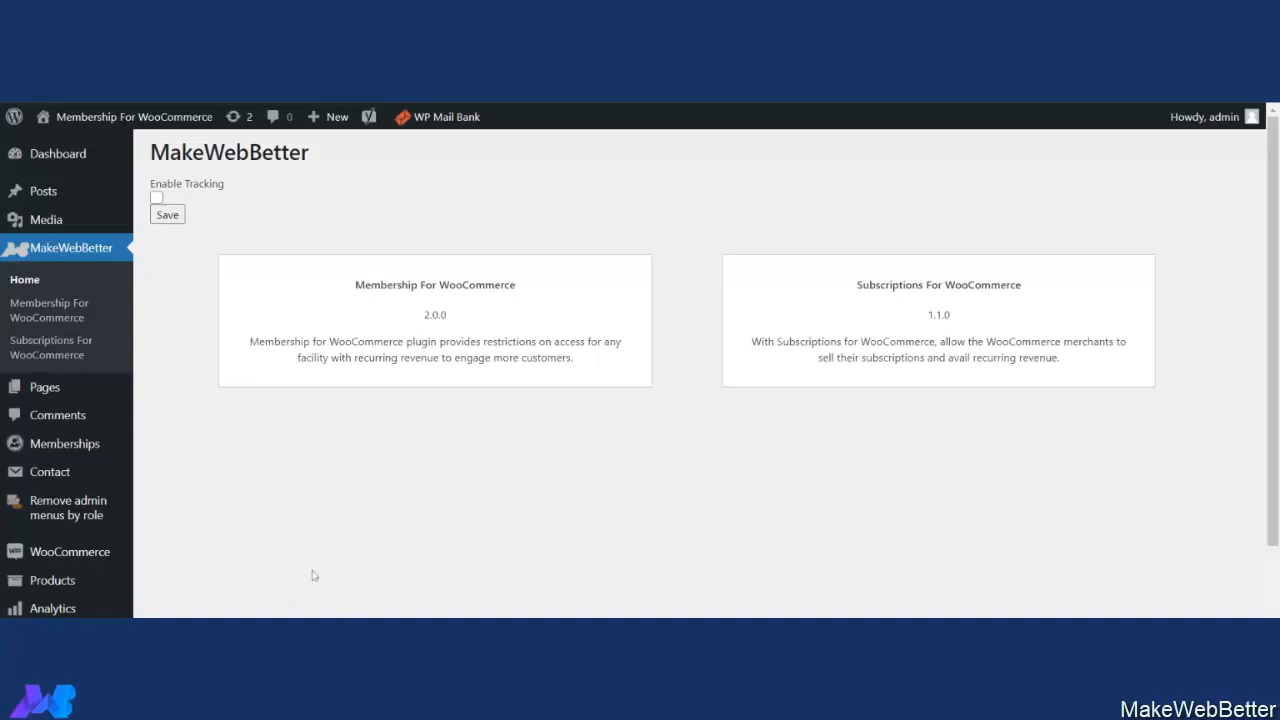
pyautogui.click(66, 313)
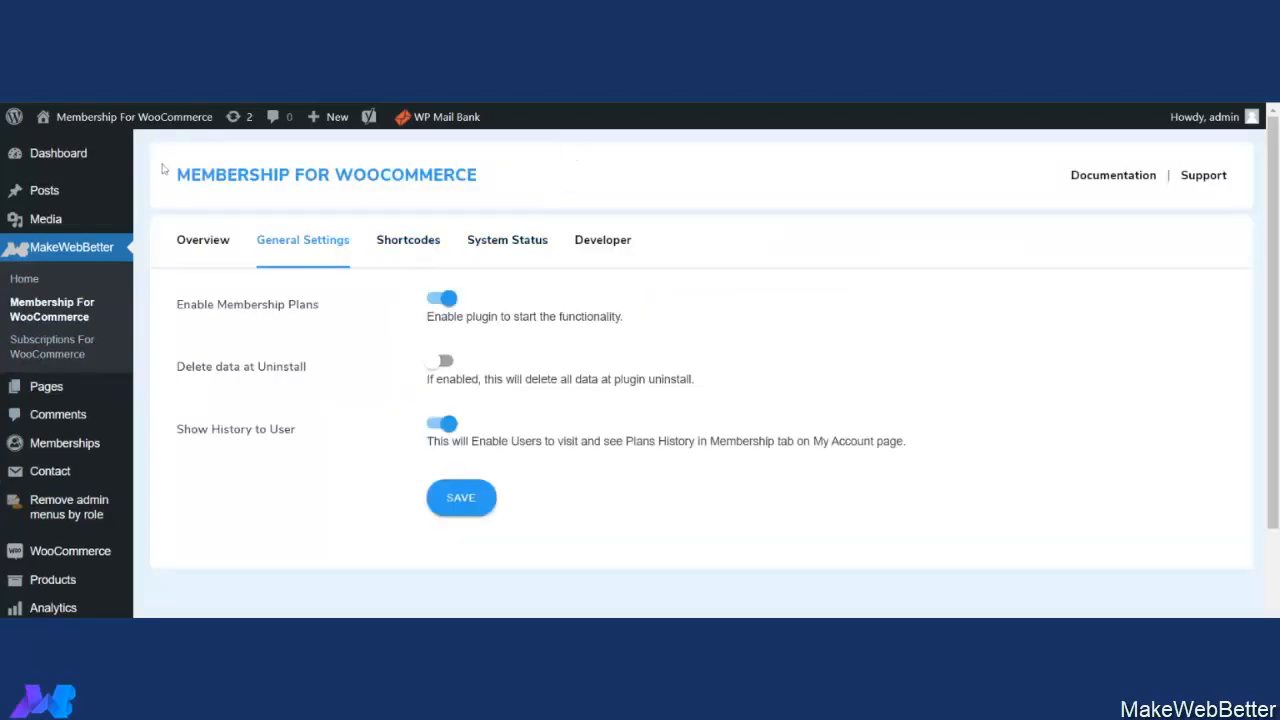
# Visit the store, view the Silver plan on the Membership Plans page, and check the Hoodie with Zipper membership product in the shop
pyautogui.moveTo(178, 128)
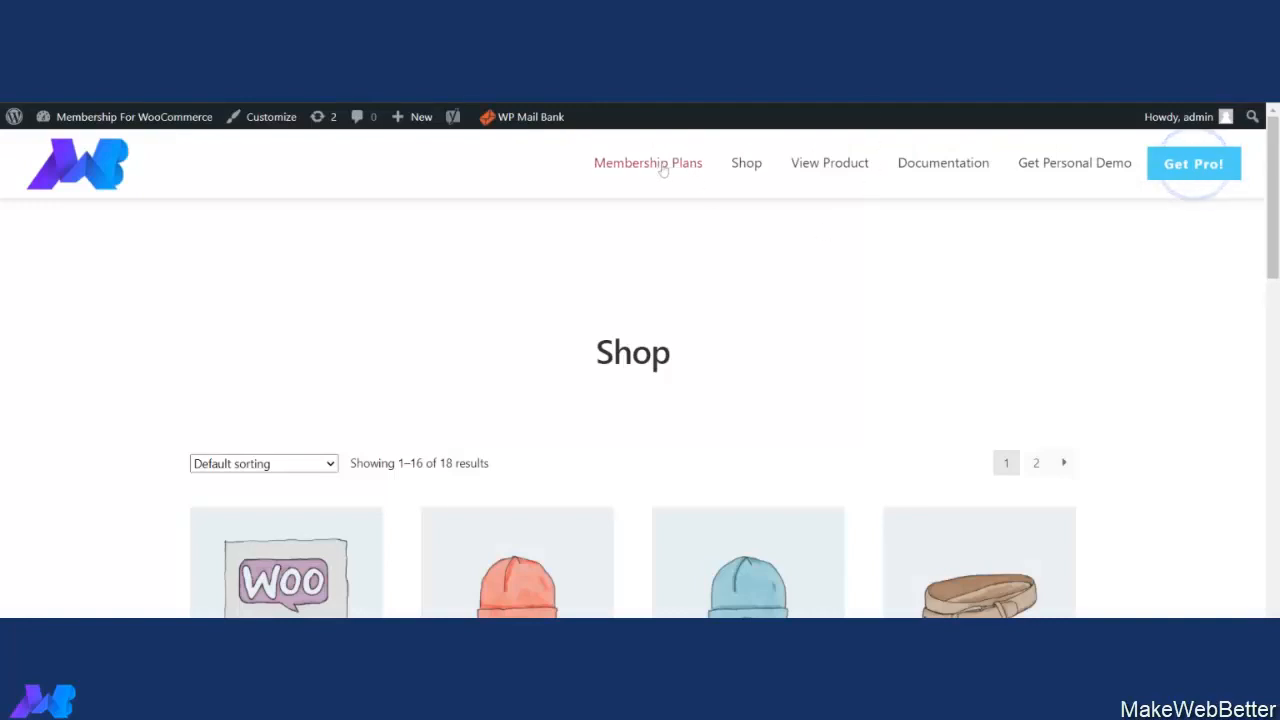
pyautogui.click(662, 170)
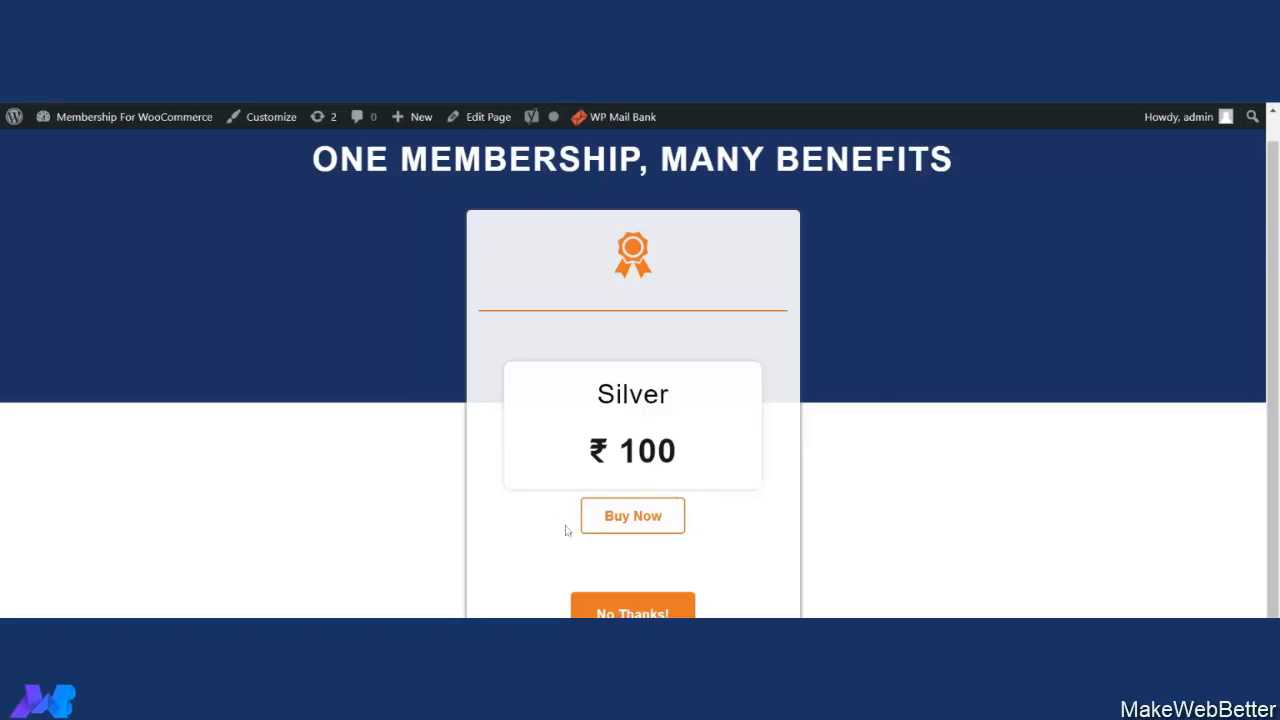
pyautogui.scroll(1, 1003, 451)
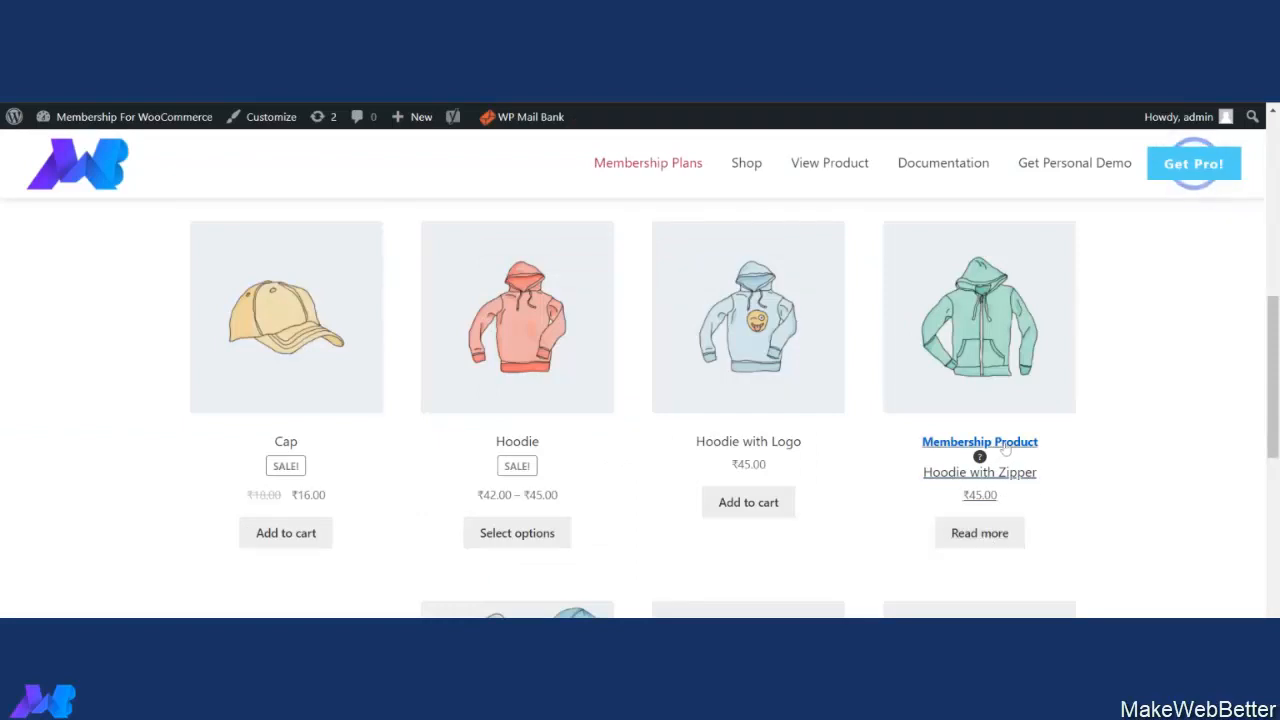
# Open the Hoodie with Zipper product, follow its offer to become a Silver member, and buy the Silver plan
pyautogui.click(1007, 449)
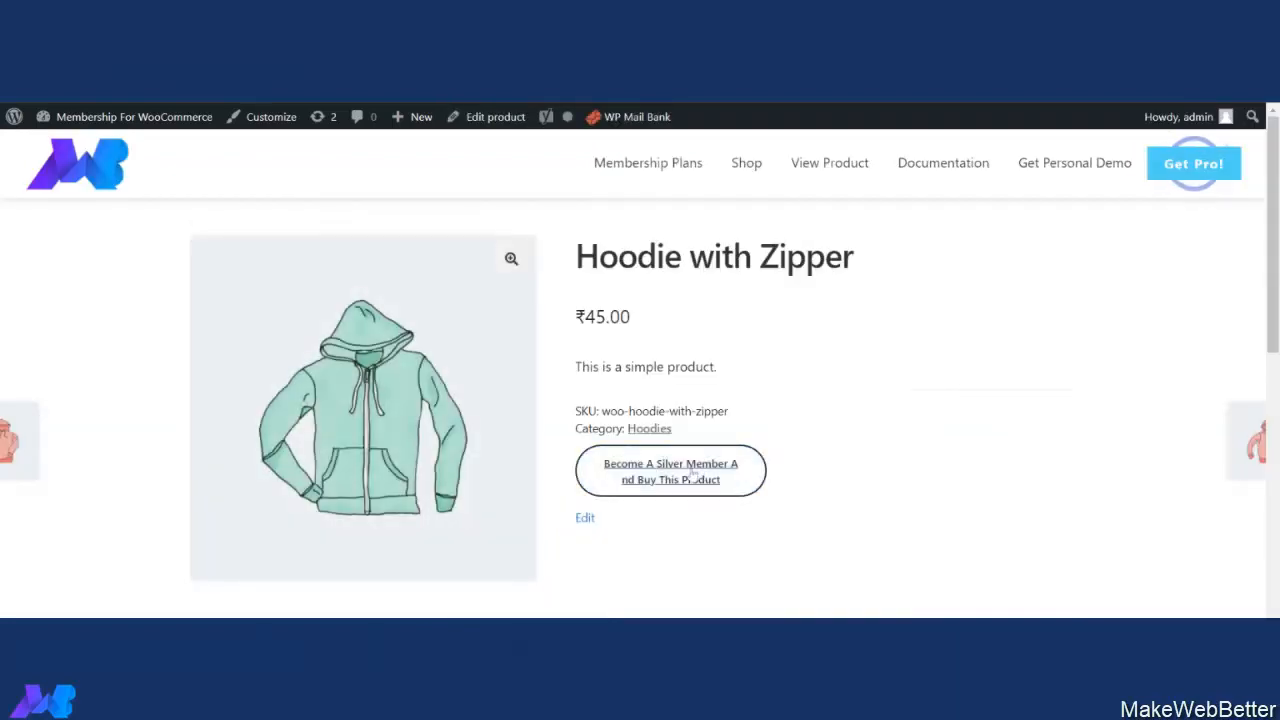
pyautogui.click(692, 476)
pyautogui.scroll(-3, 743, 450)
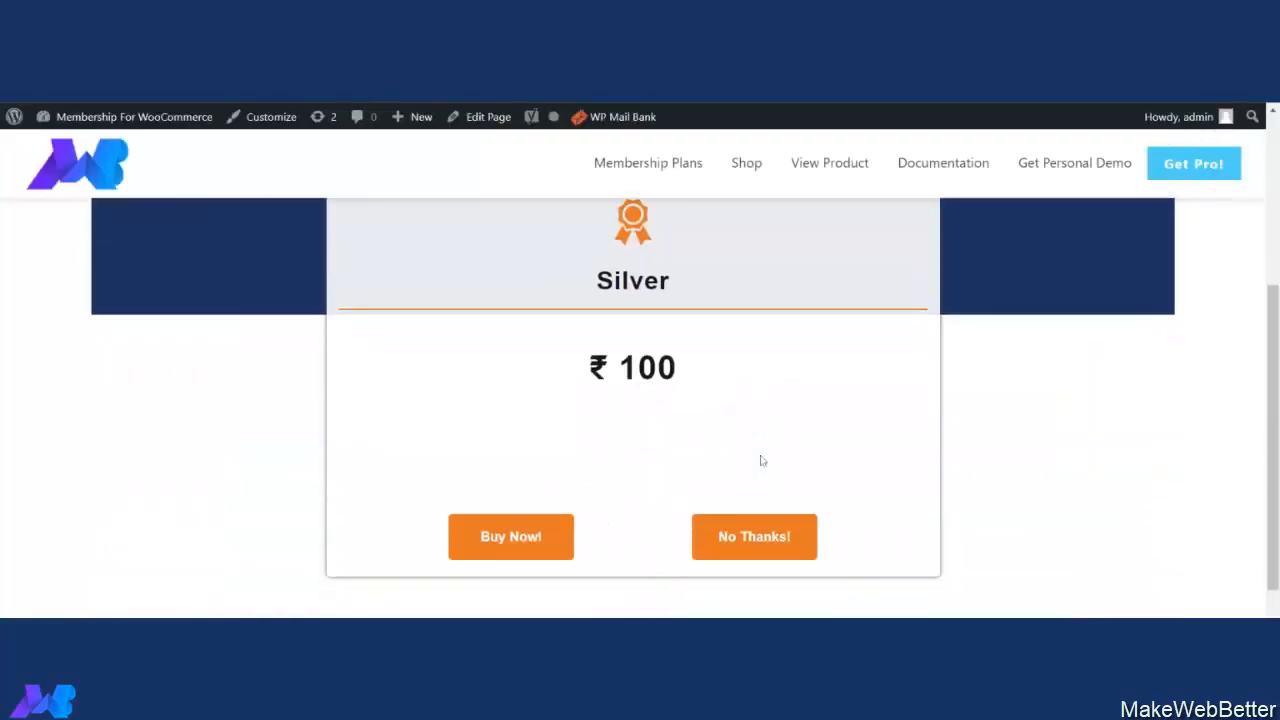
pyautogui.scroll(4, 755, 460)
pyautogui.scroll(-4, 623, 528)
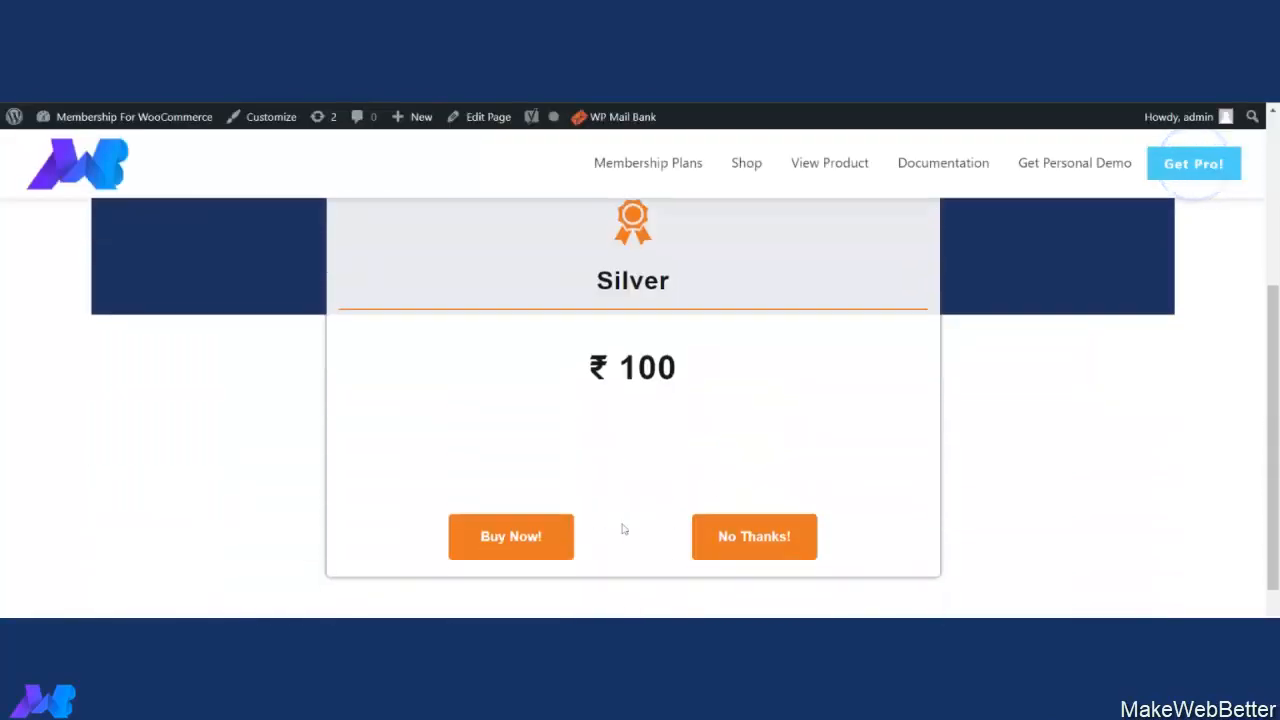
pyautogui.click(540, 534)
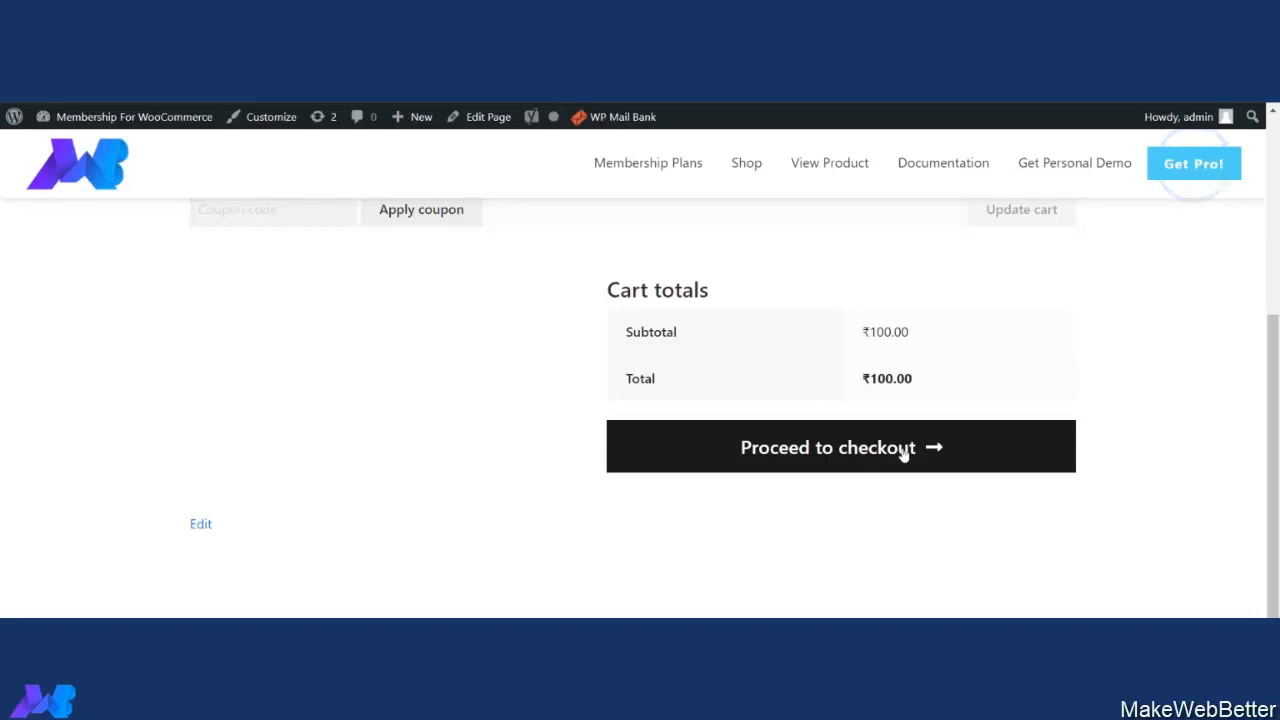
# Proceed from the cart to checkout and place the Silver membership order with the prefilled billing details
pyautogui.click(903, 452)
pyautogui.scroll(-6, 429, 423)
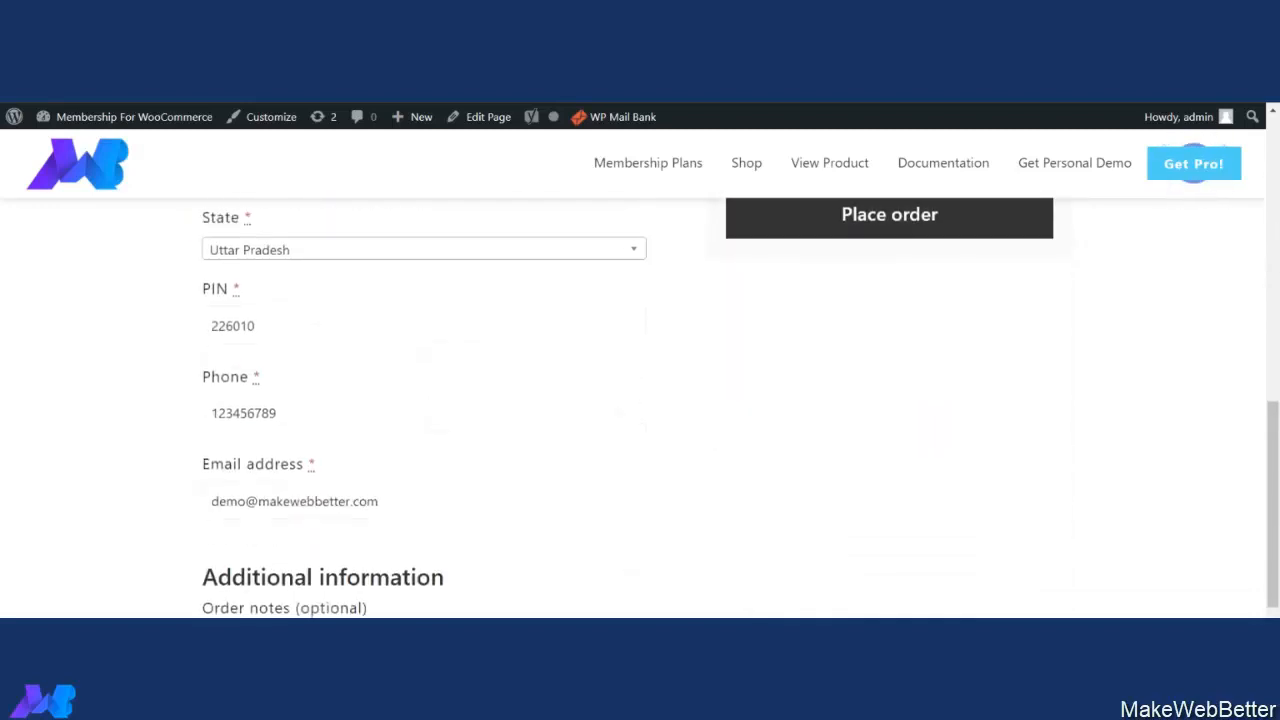
pyautogui.scroll(-1, 782, 474)
pyautogui.scroll(3, 782, 474)
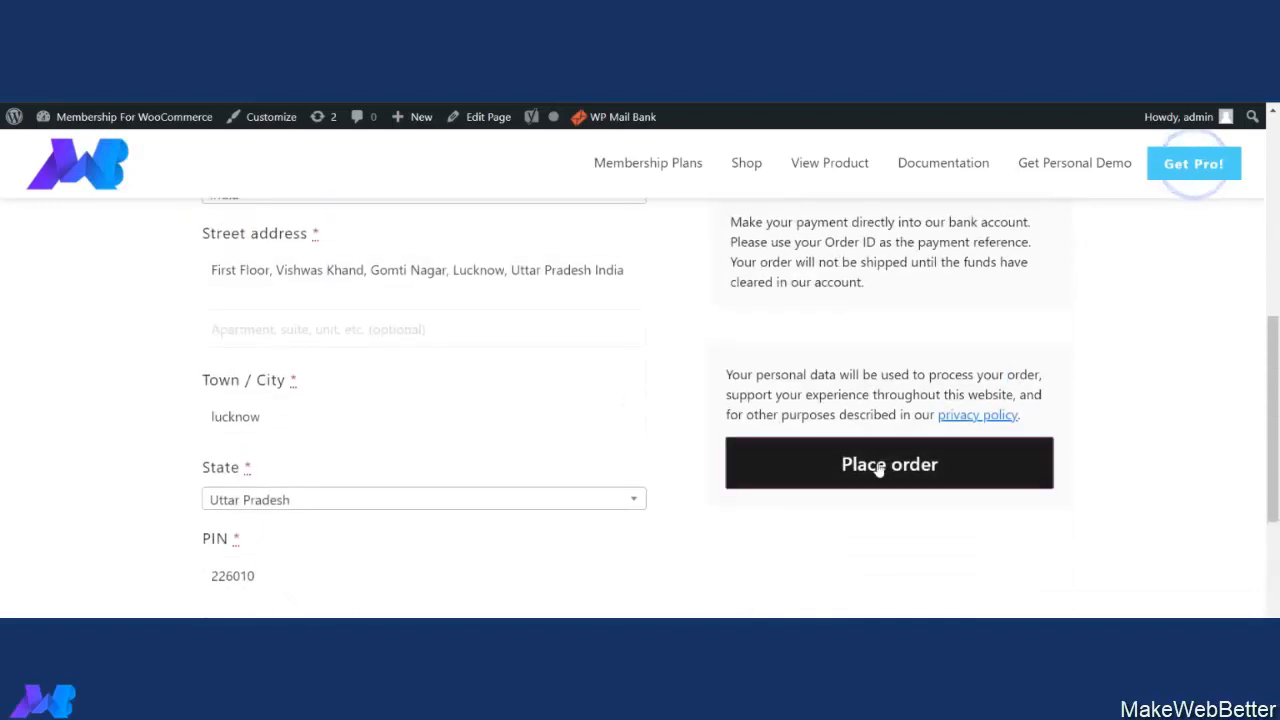
pyautogui.click(877, 468)
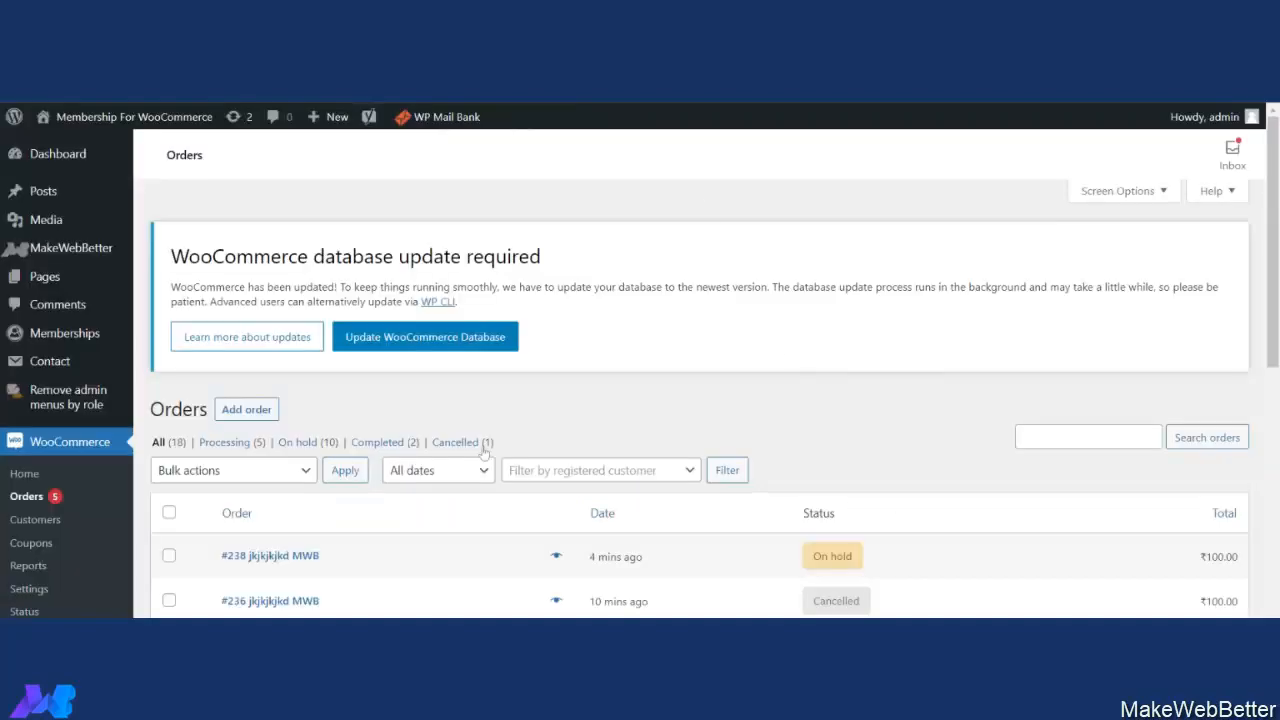
# Open the newest on-hold order in WooCommerce, set its status to Completed, and update the order
pyautogui.scroll(-3, 489, 440)
pyautogui.click(278, 308)
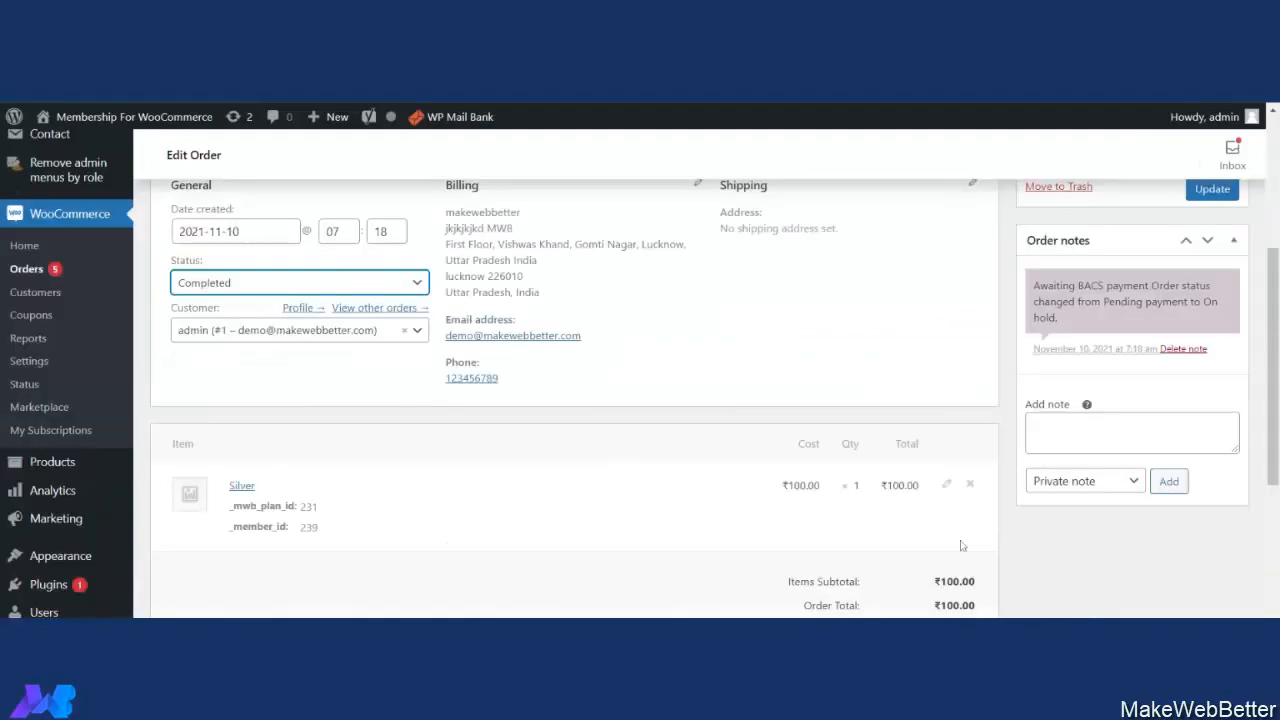
pyautogui.scroll(-1, 950, 565)
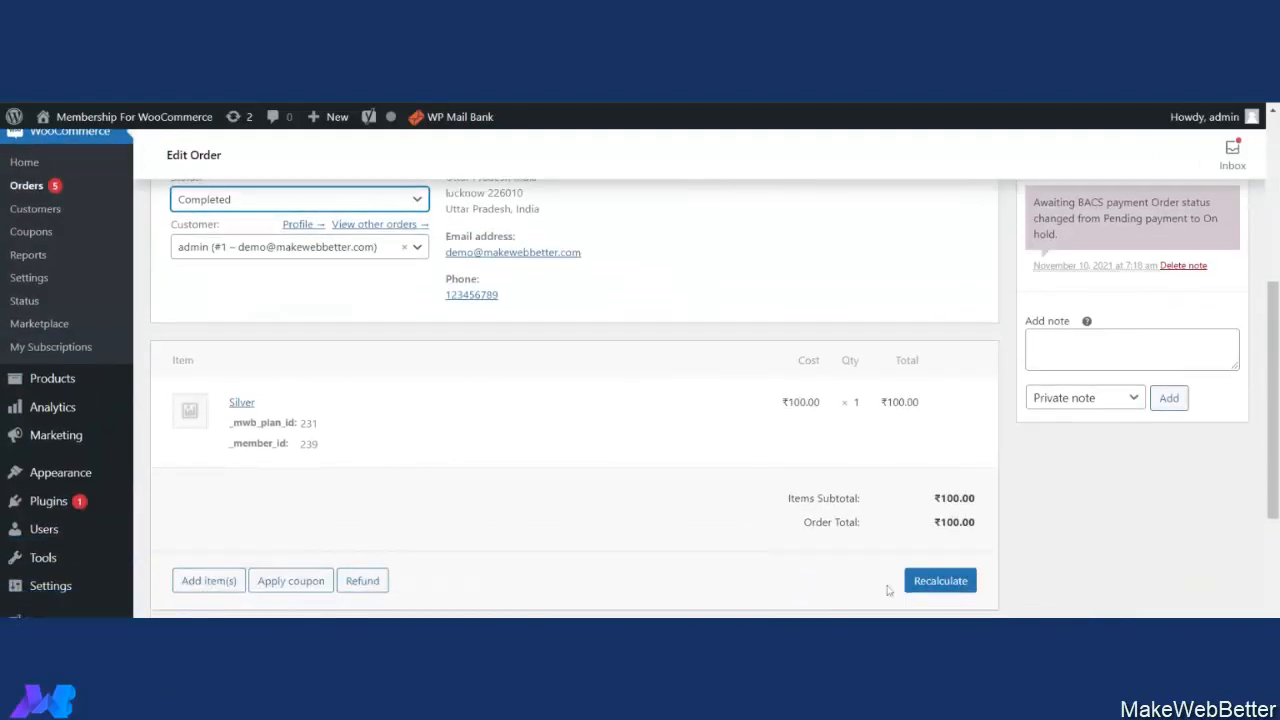
pyautogui.scroll(5, 1005, 570)
pyautogui.click(1210, 523)
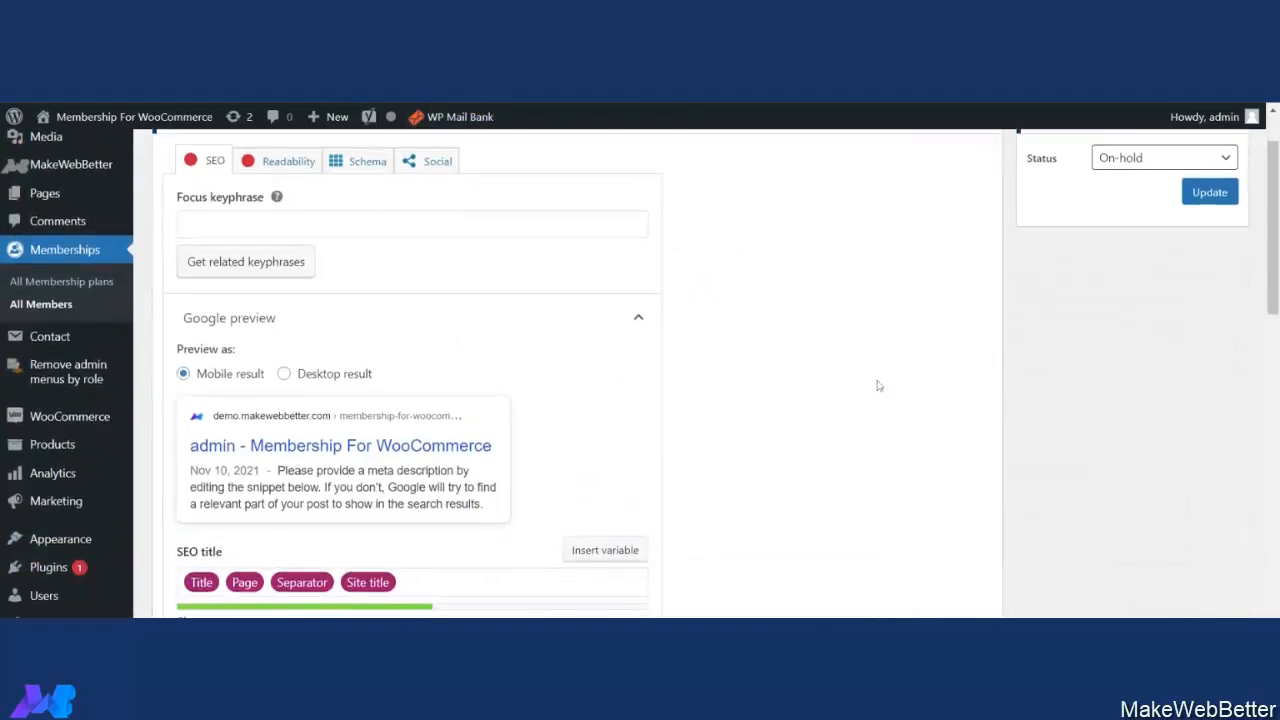
# Set the membership status to Completed on the member's edit page and update the member
pyautogui.scroll(1, 1110, 301)
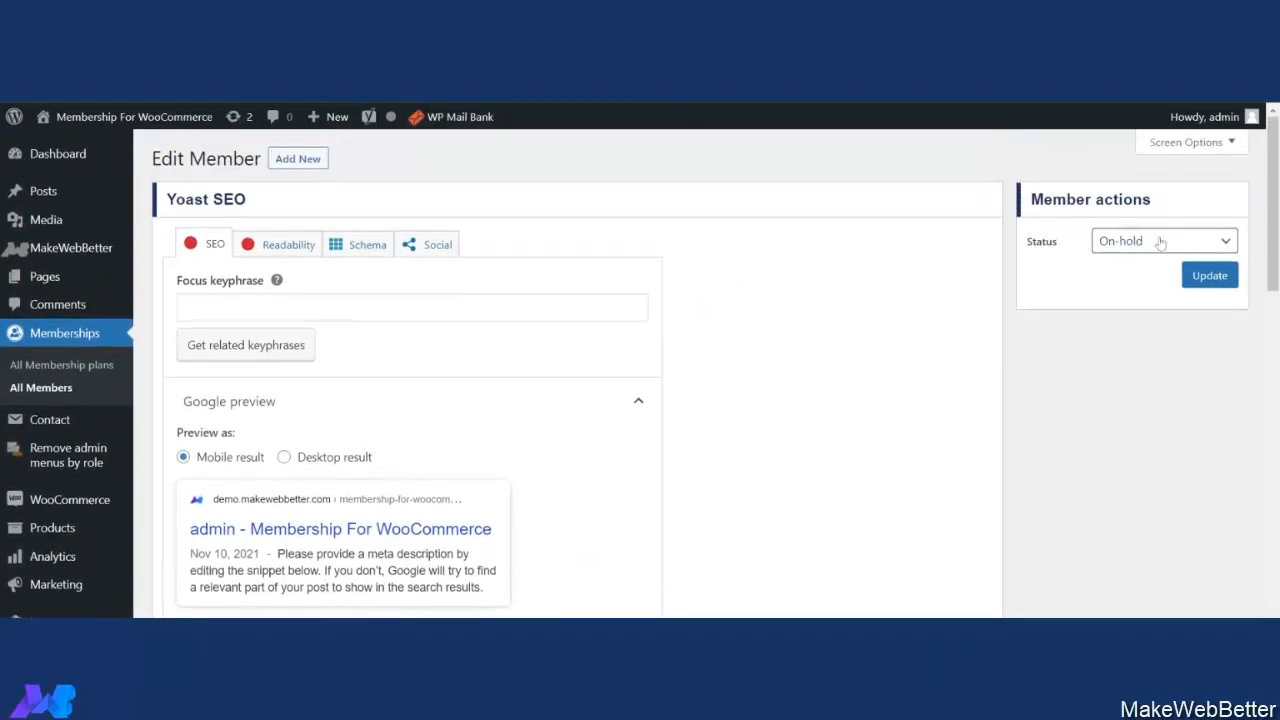
pyautogui.click(1137, 262)
pyautogui.click(1149, 303)
pyautogui.click(1204, 280)
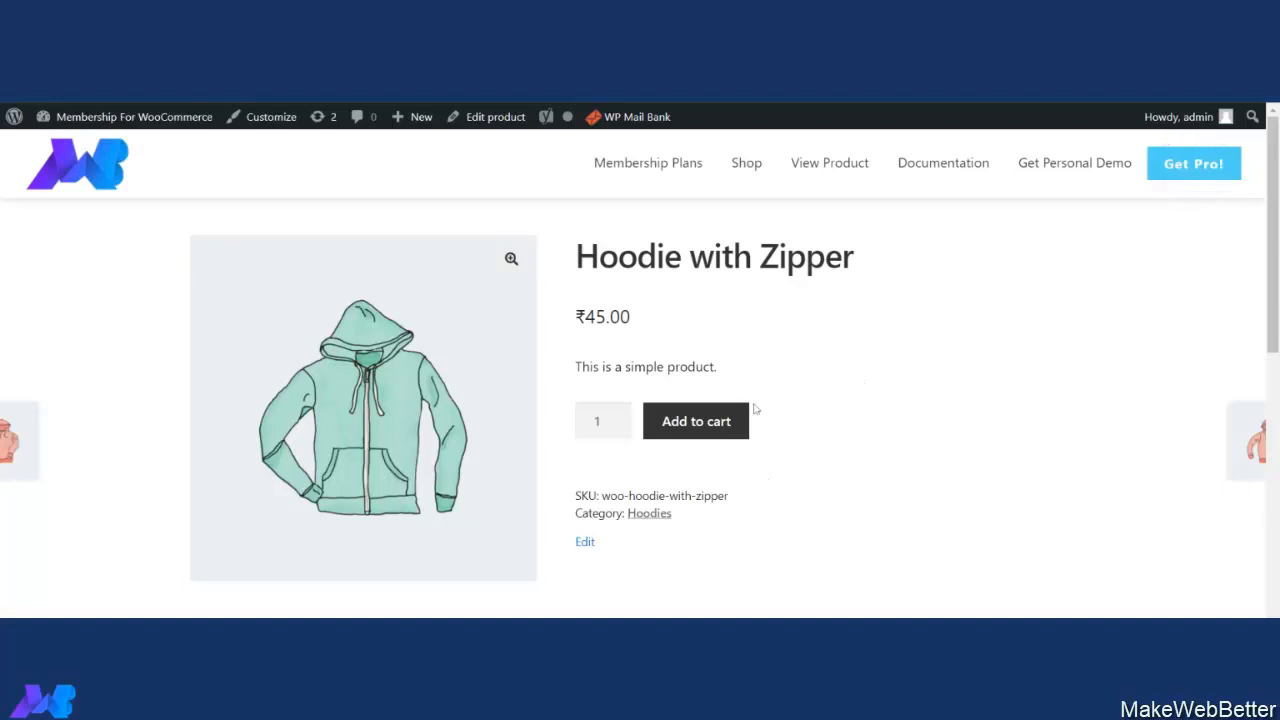
# Add the Hoodie with Zipper to the cart and view the cart's shipping options and membership discount
pyautogui.click(707, 430)
pyautogui.click(1003, 294)
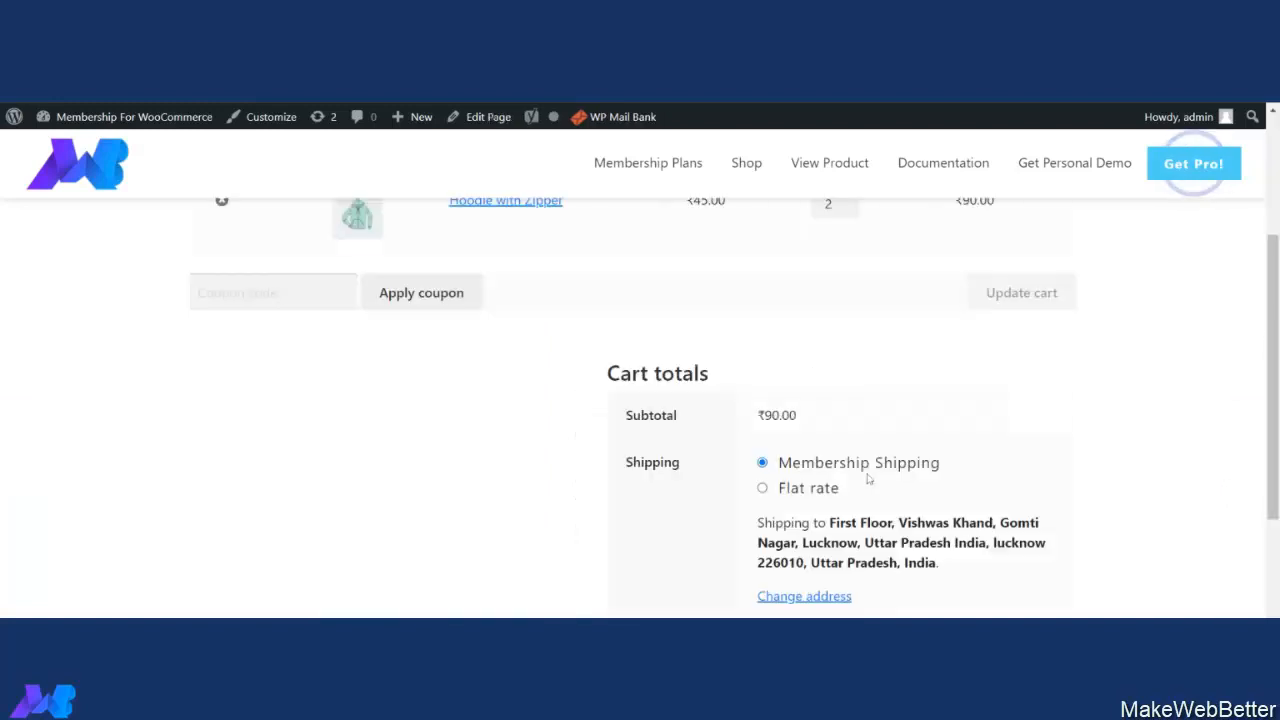
pyautogui.scroll(-4, 806, 443)
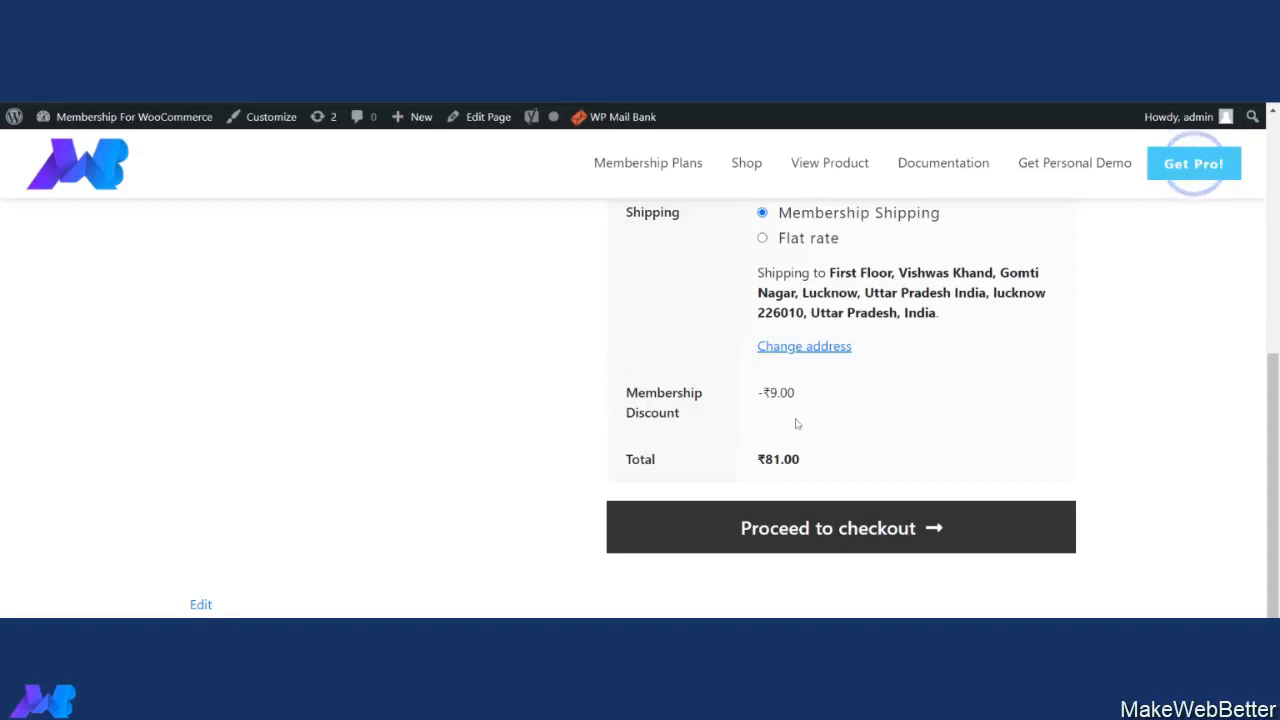
pyautogui.scroll(2, 830, 410)
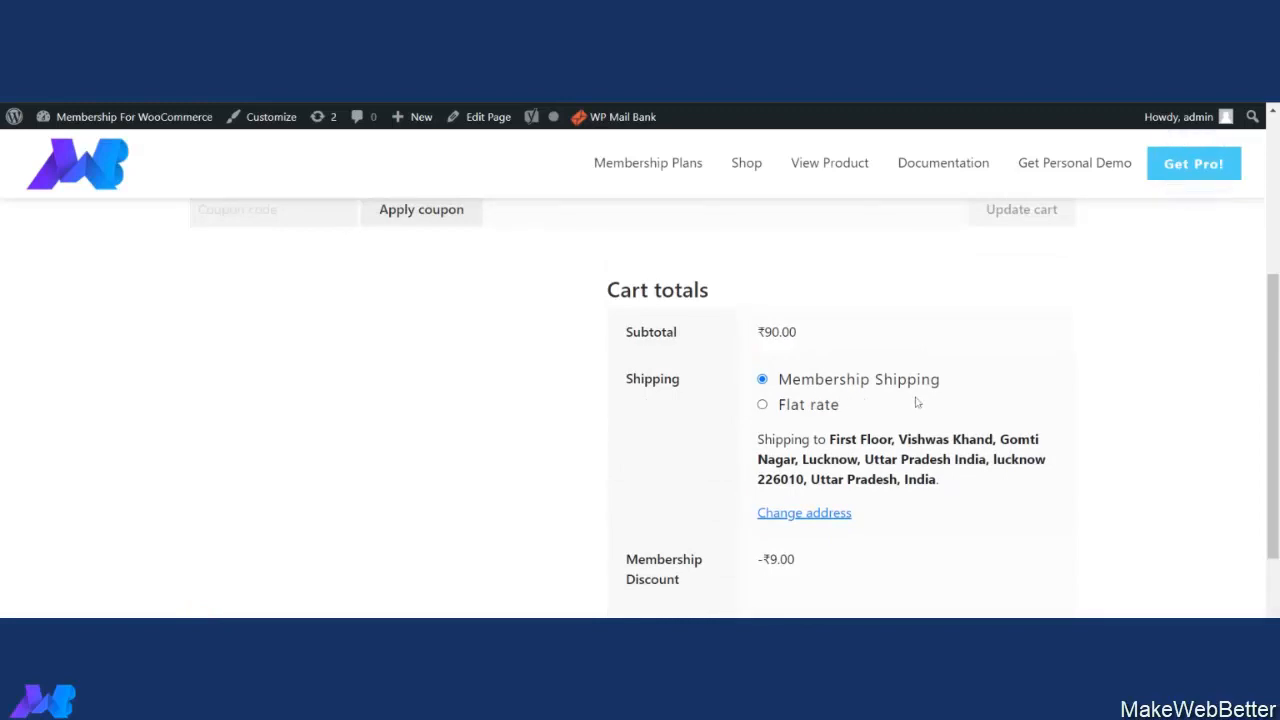
# Switch the cart's shipping to Flat rate and back to Membership Shipping, and review the cart totals
pyautogui.click(786, 406)
pyautogui.scroll(1, 786, 410)
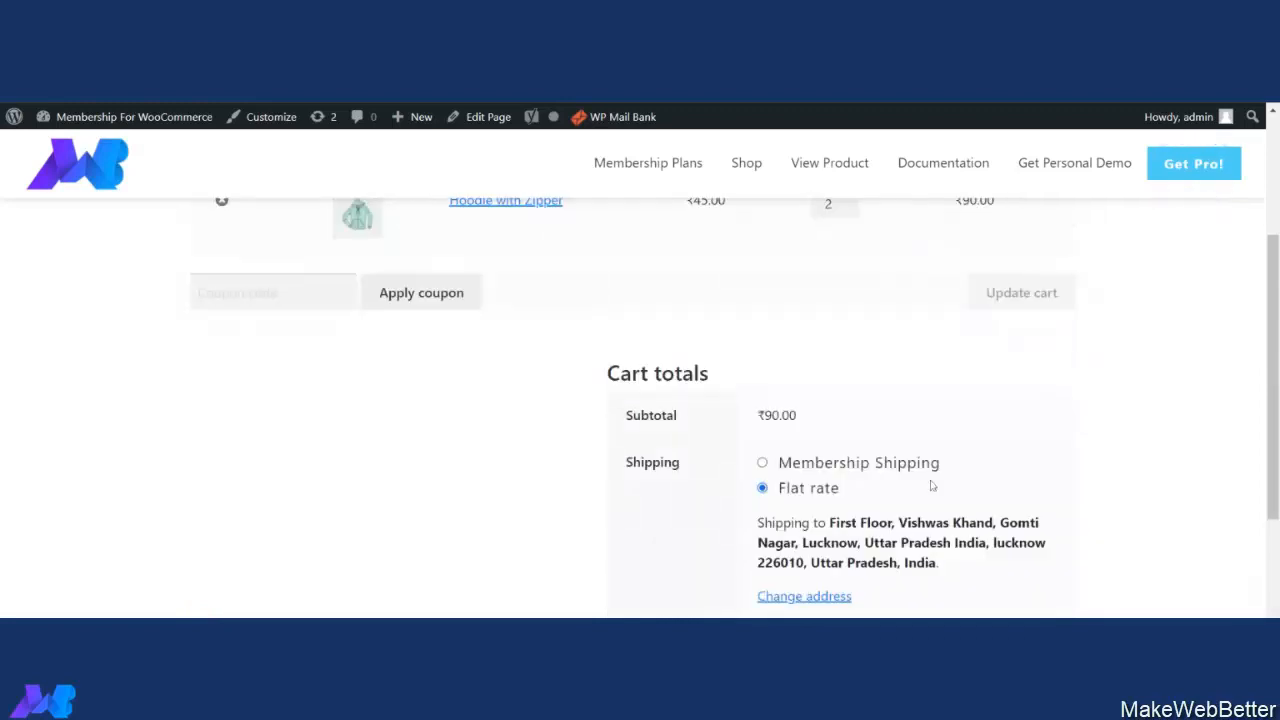
pyautogui.click(793, 465)
pyautogui.scroll(1, 508, 500)
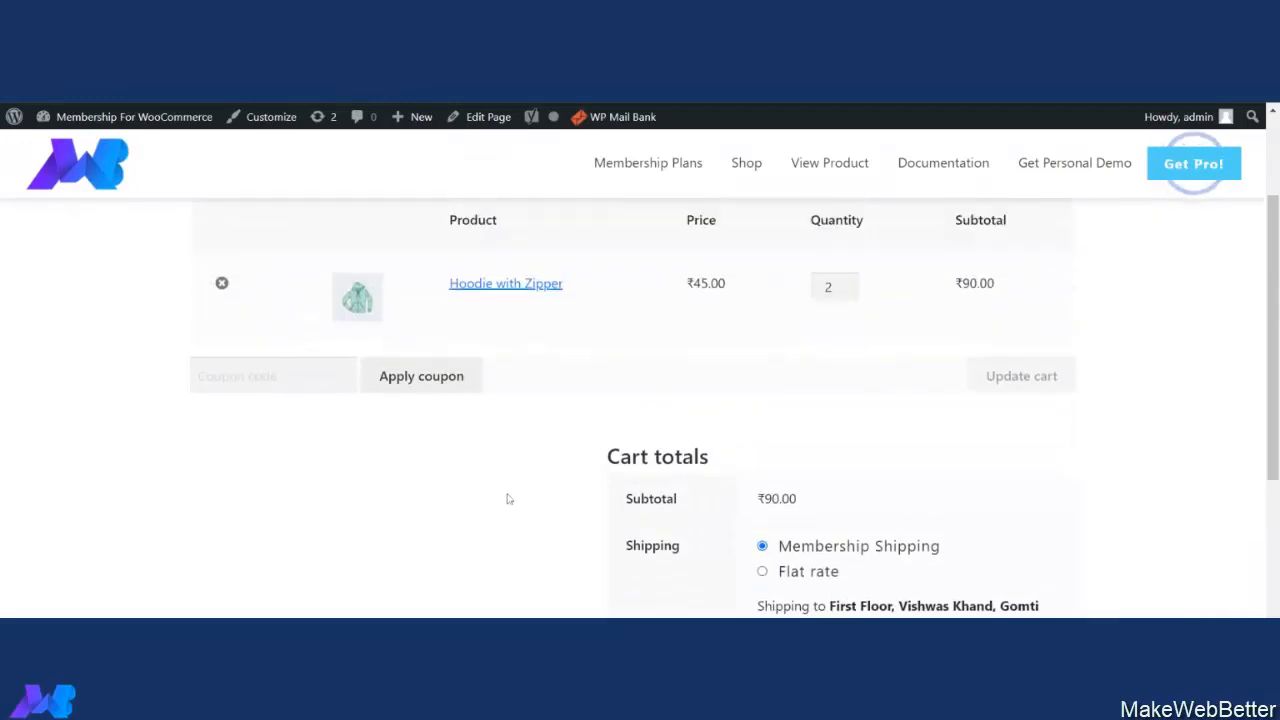
pyautogui.scroll(-3, 560, 496)
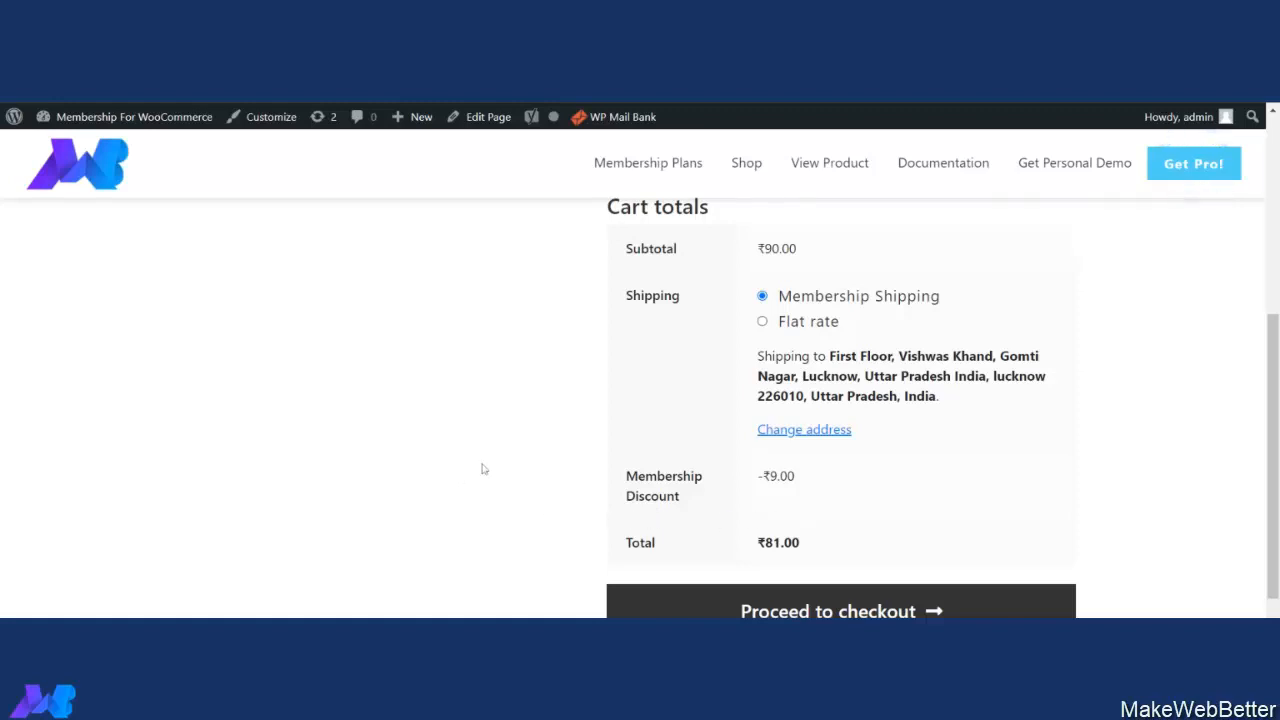
pyautogui.scroll(3, 466, 466)
pyautogui.scroll(1, 440, 466)
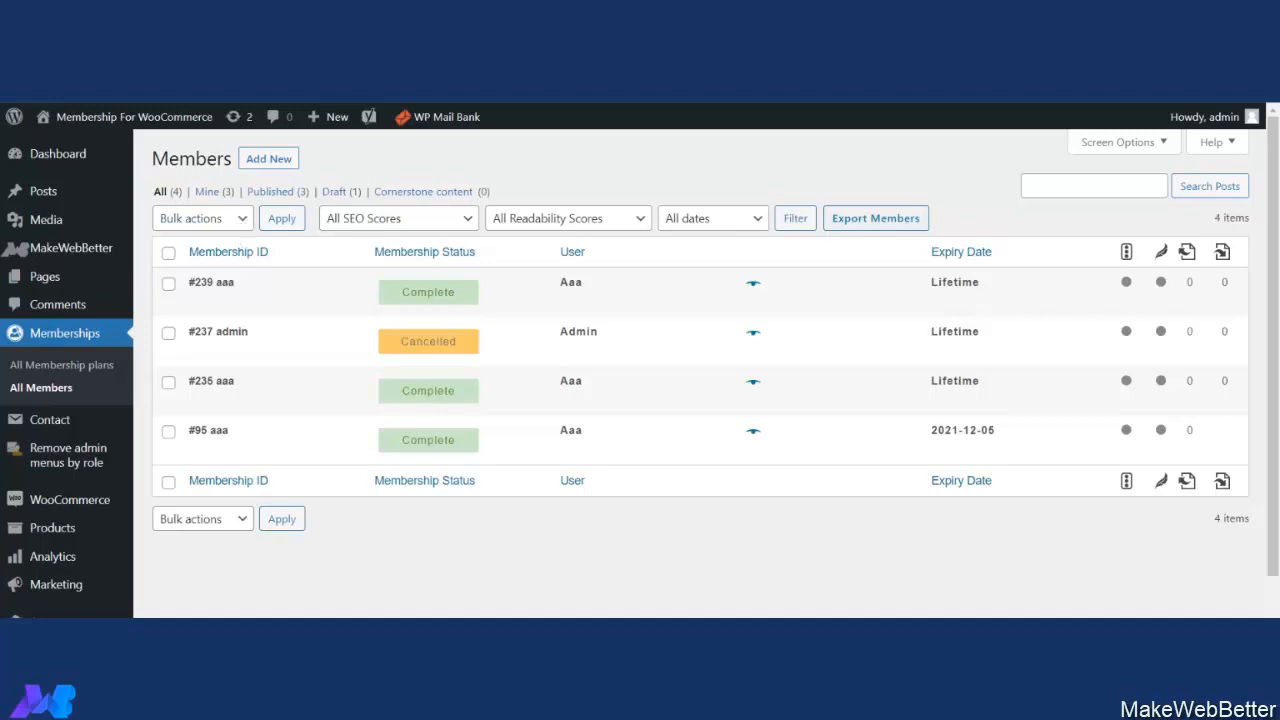
# Open the newest member's edit page from the members list, examine the billing details, and go to the Membership For WooCommerce settings
pyautogui.moveTo(231, 274)
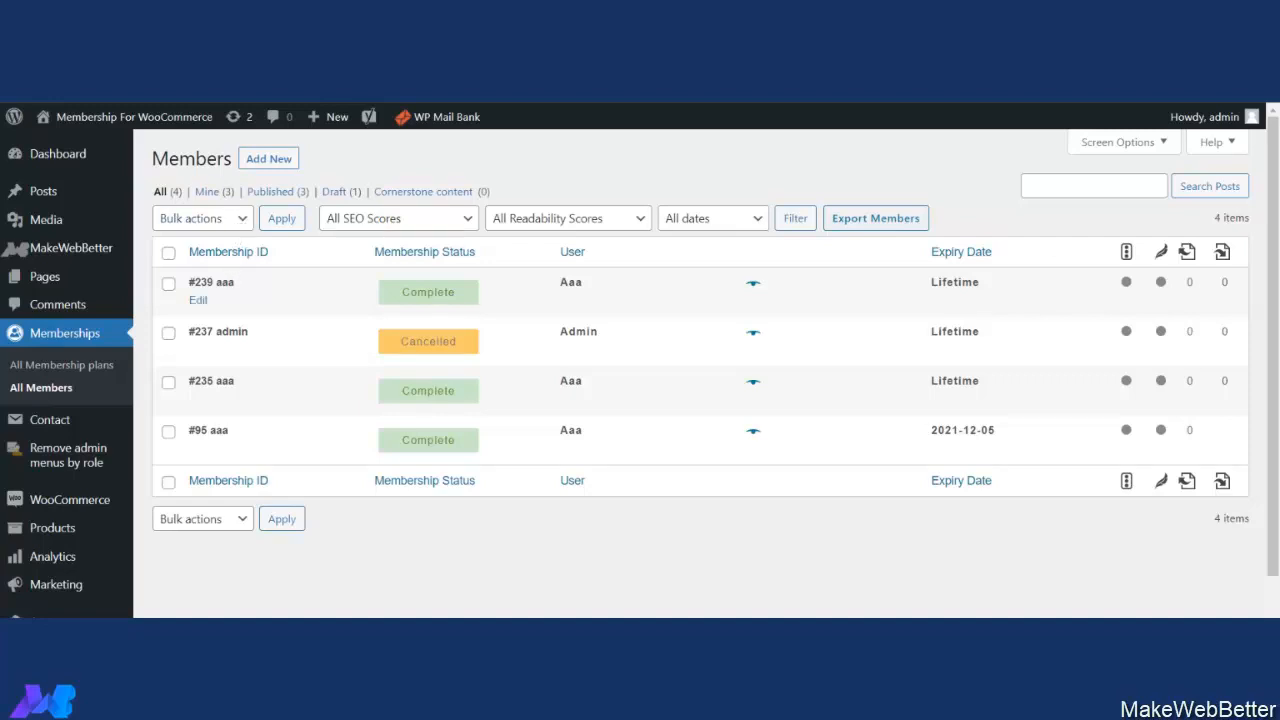
pyautogui.click(201, 304)
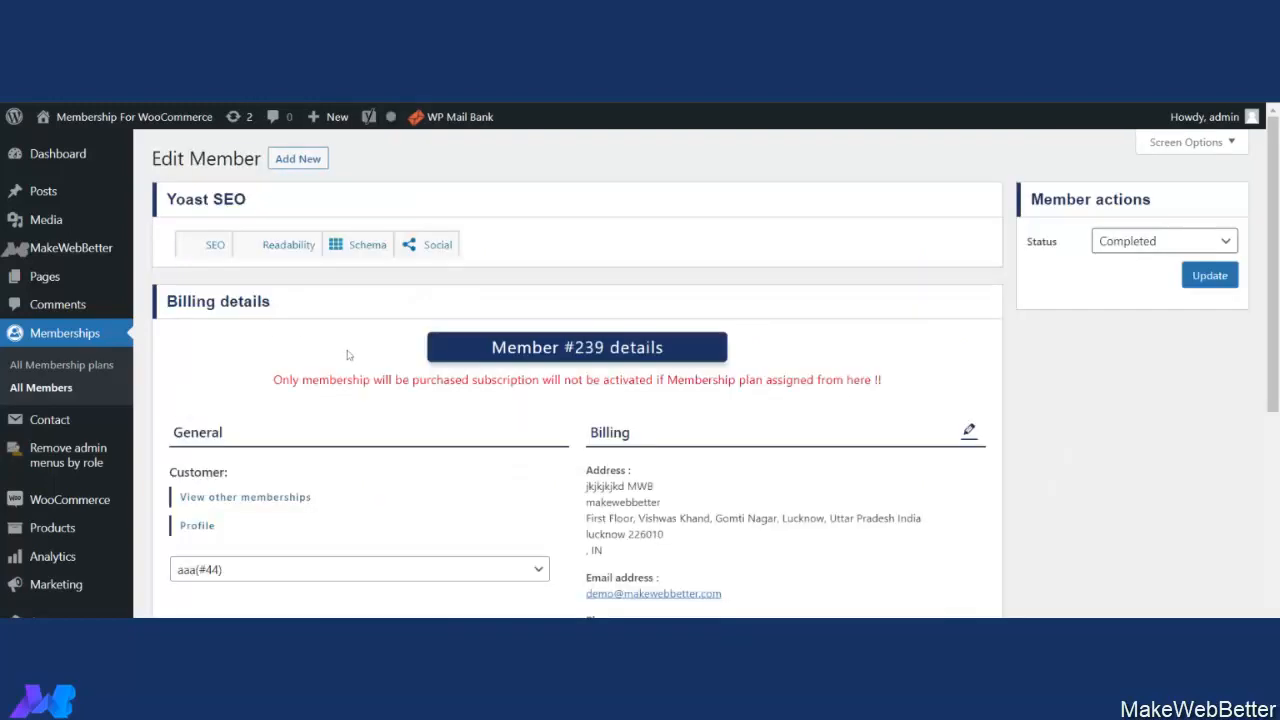
pyautogui.scroll(-3, 366, 366)
pyautogui.scroll(2, 366, 366)
pyautogui.scroll(-10, 370, 366)
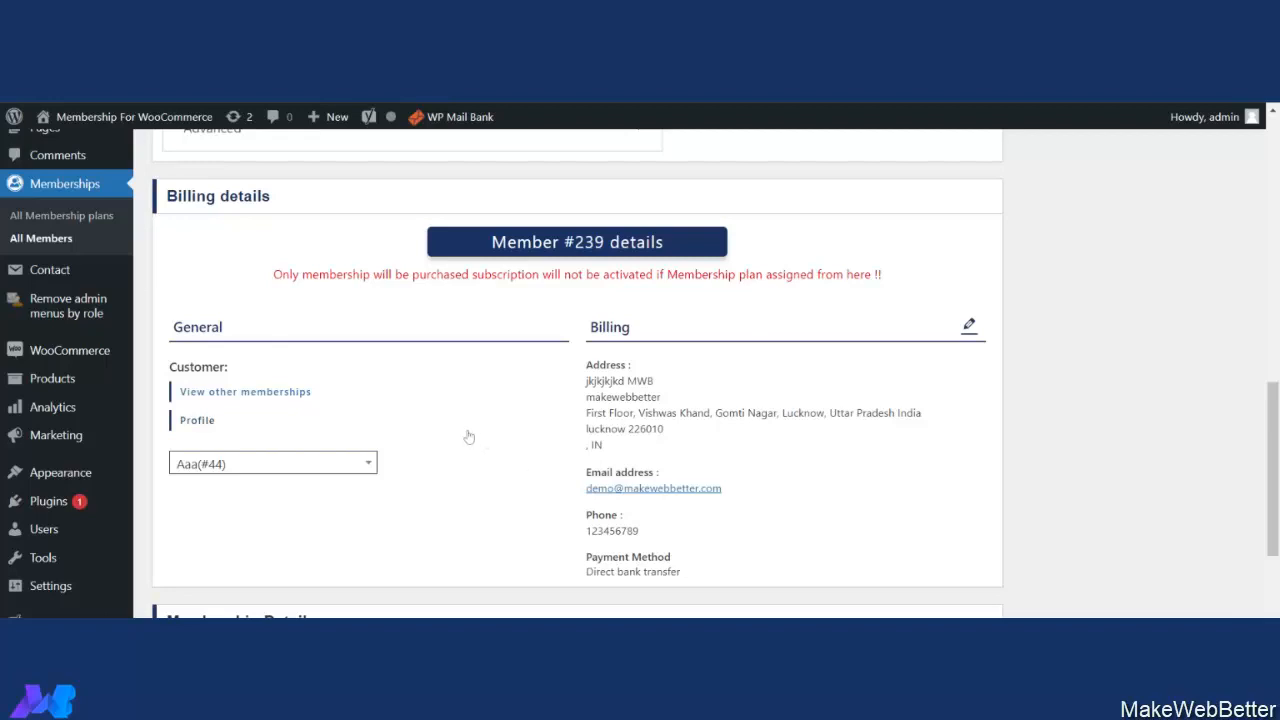
pyautogui.scroll(2, 440, 429)
pyautogui.scroll(-2, 438, 429)
pyautogui.scroll(3, 385, 420)
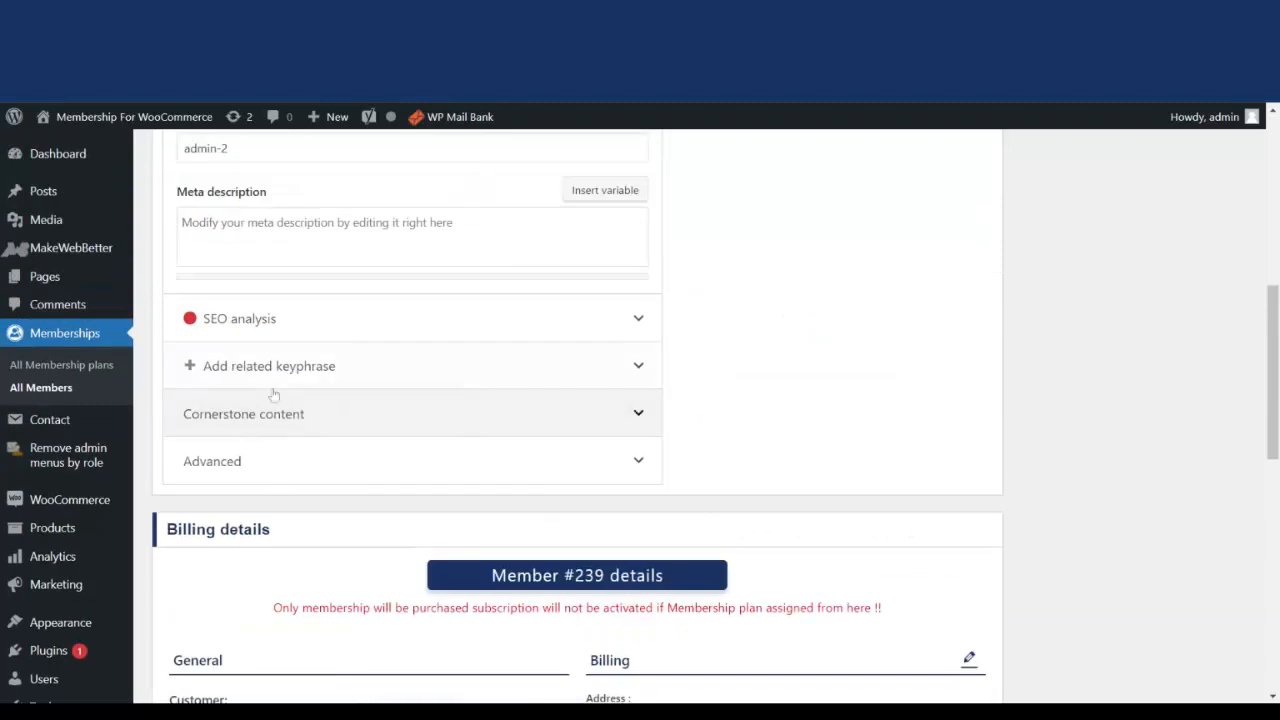
pyautogui.moveTo(69, 251)
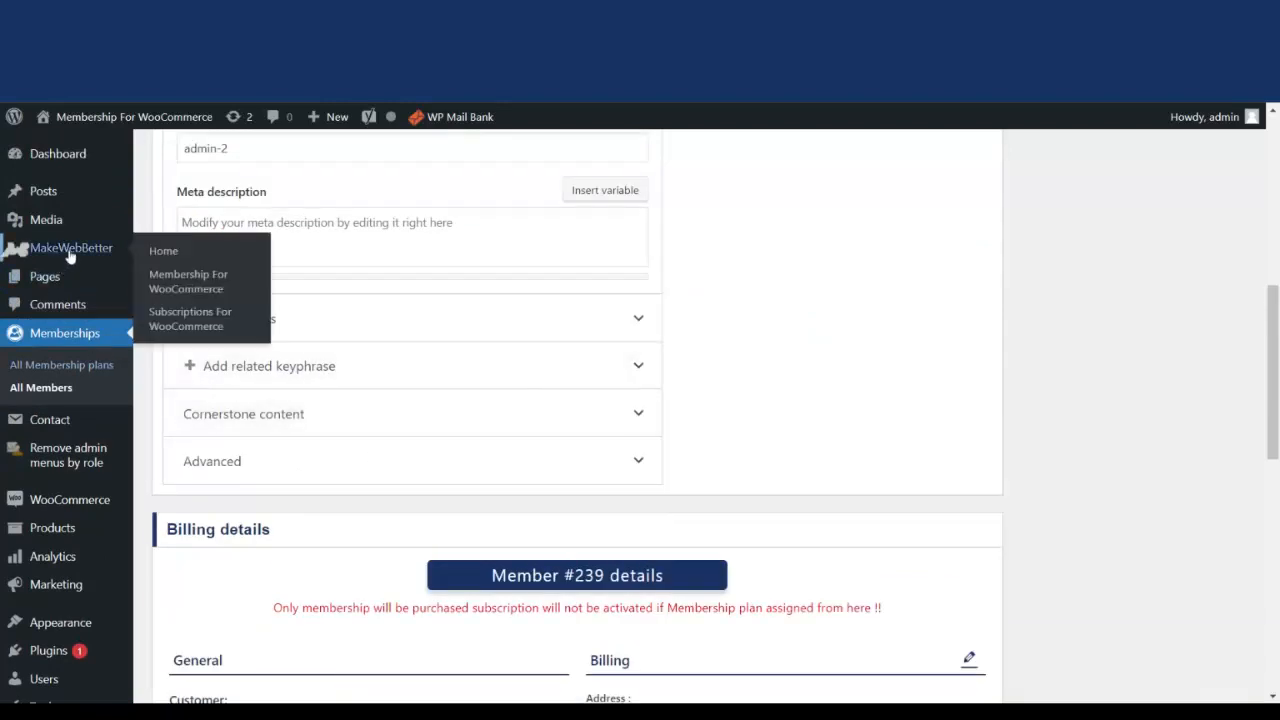
pyautogui.click(189, 285)
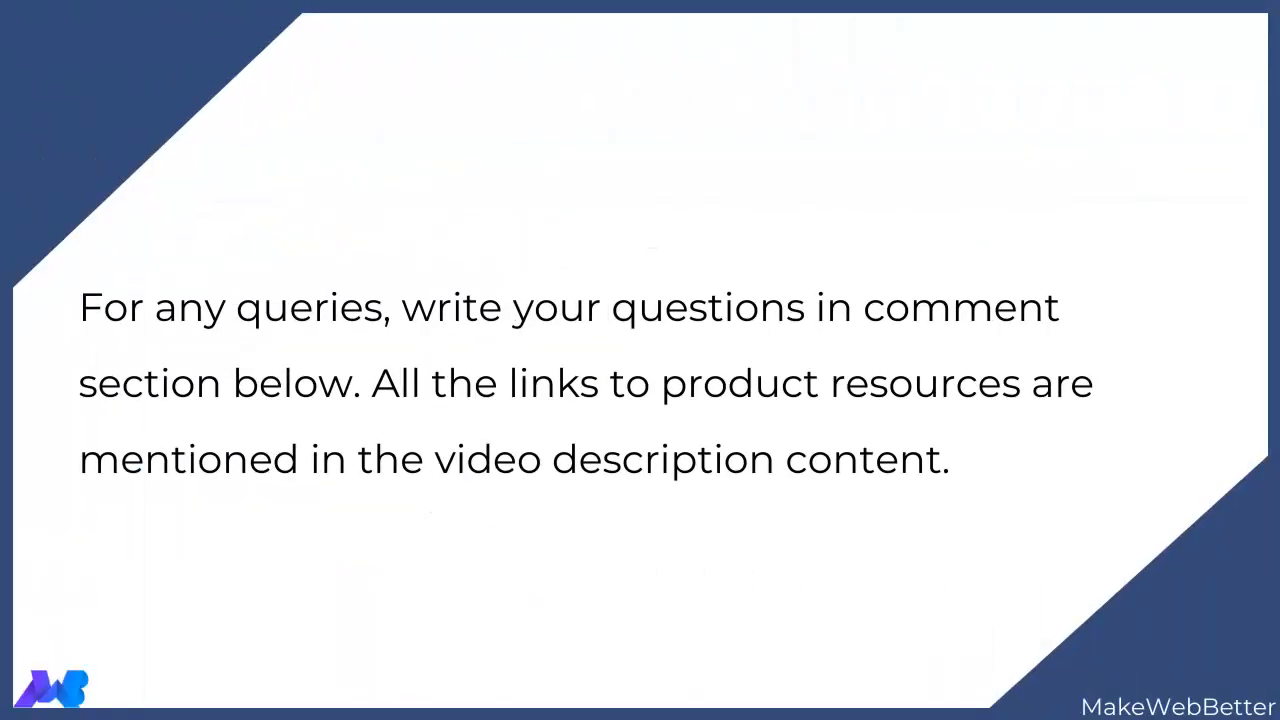